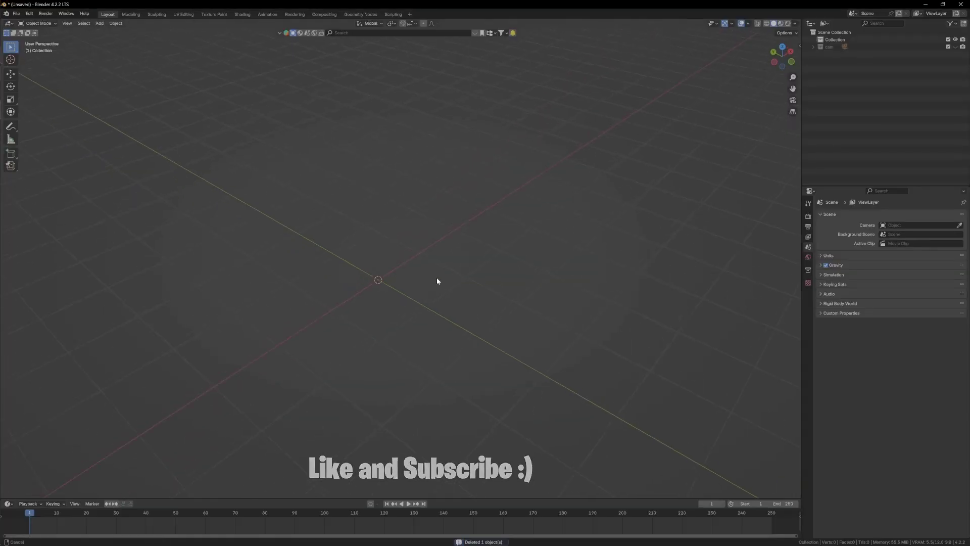
Add a plane mesh to the scene and open it for mesh editing.
{"action": "key", "text": "shift+a"}
{"action": "mouse_move", "coordinate": [474, 271]}
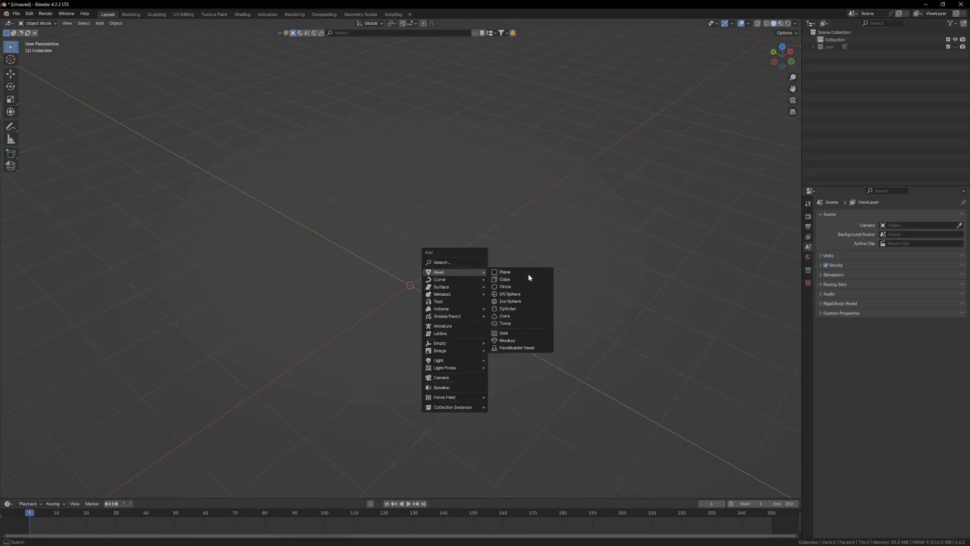
{"action": "left_click", "coordinate": [527, 273]}
{"action": "key", "text": "Tab"}
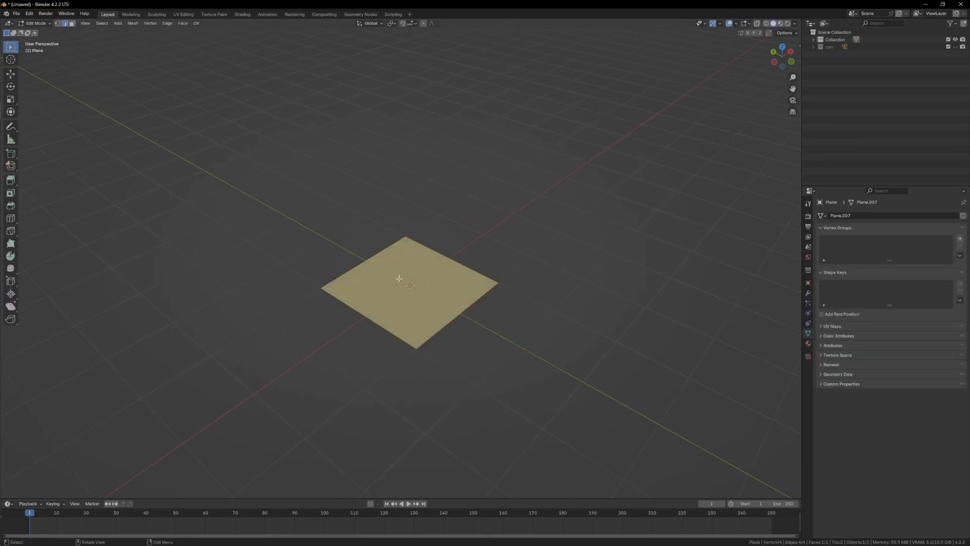
Extrude the plane's back edge straight up about 1.9 m along Z to form a backdrop wall.
{"action": "scroll", "coordinate": [399, 278], "scroll_direction": "up", "scroll_amount": 2}
{"action": "middle_click_drag", "start_coordinate": [422, 285], "coordinate": [438, 290], "text": "shift"}
{"action": "left_click", "coordinate": [369, 256]}
{"action": "key", "text": "g"}
{"action": "right_click", "coordinate": [307, 214]}
{"action": "middle_click_drag", "start_coordinate": [460, 321], "coordinate": [448, 291]}
{"action": "key", "text": "e"}
{"action": "key", "text": "z"}
{"action": "left_click", "coordinate": [443, 167]}
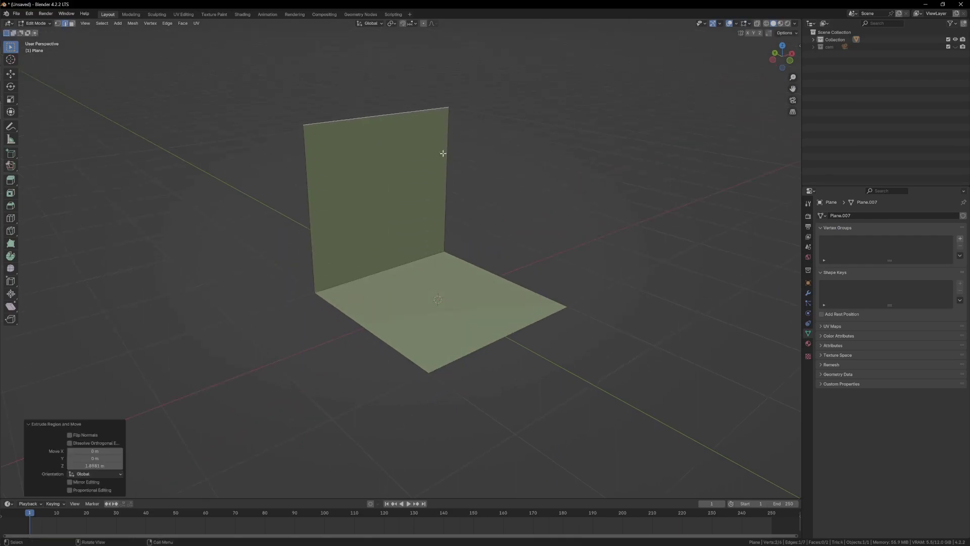
Bevel the edge between wall and floor with 20 segments and an offset of about 0.6 m, and return to Object Mode.
{"action": "left_click", "coordinate": [396, 268]}
{"action": "key", "text": "g"}
{"action": "right_click", "coordinate": [451, 265]}
{"action": "key", "text": "ctrl+b"}
{"action": "scroll", "coordinate": [485, 275], "scroll_direction": "up", "scroll_amount": 17}
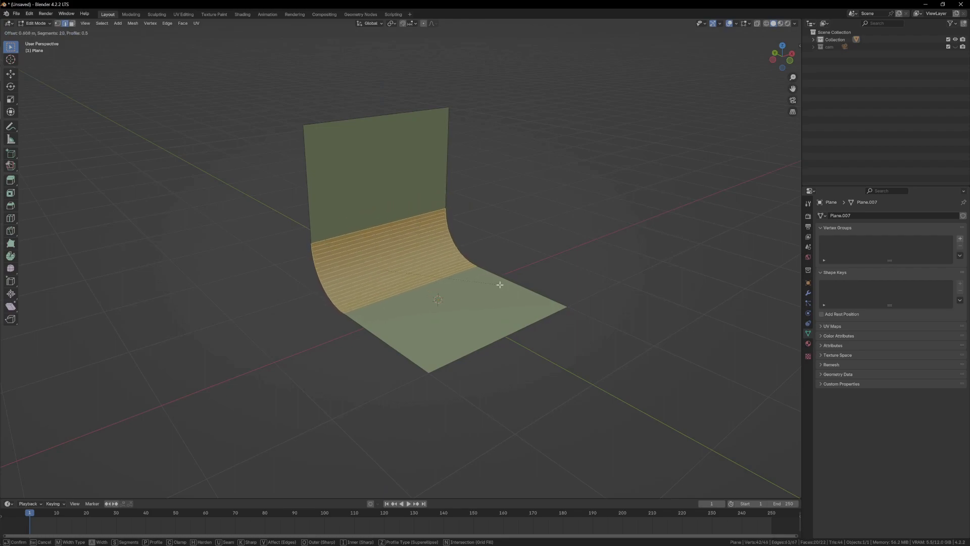
{"action": "left_click", "coordinate": [500, 284]}
{"action": "key", "text": "Tab"}
Add a camera to the scene beside the curved backdrop.
{"action": "middle_click_drag", "start_coordinate": [607, 256], "coordinate": [359, 241]}
{"action": "key", "text": "shift+a"}
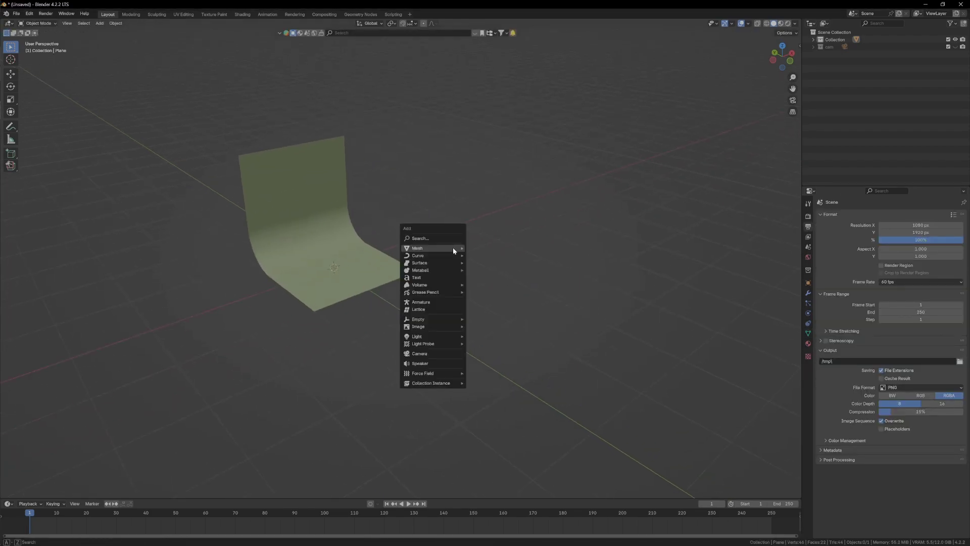
{"action": "type", "text": "ca"}
{"action": "key", "text": "Down"}
{"action": "key", "text": "Return"}
Set the camera's rotation to X 90°, Y 0°, Z 0° and centre it in front of the backdrop.
{"action": "key", "text": "n"}
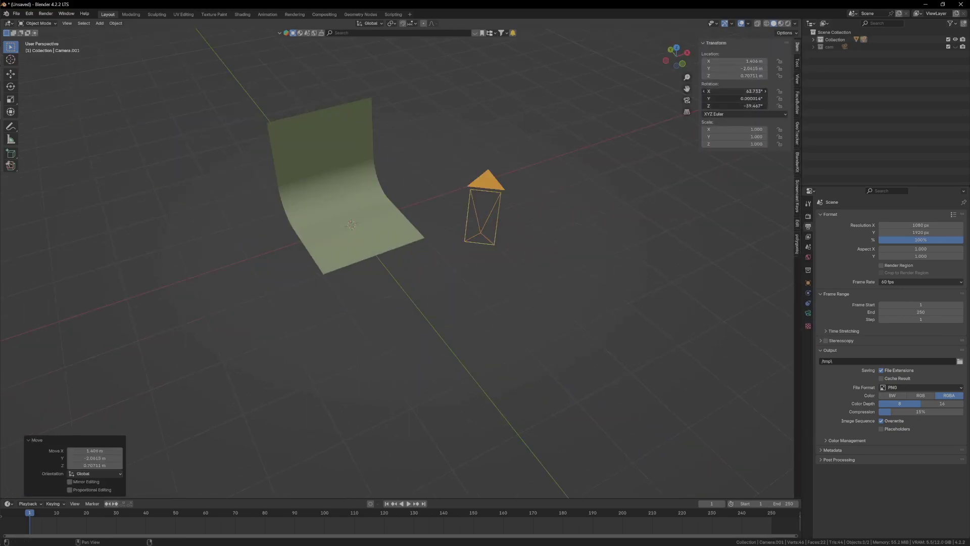
{"action": "key", "text": "Return"}
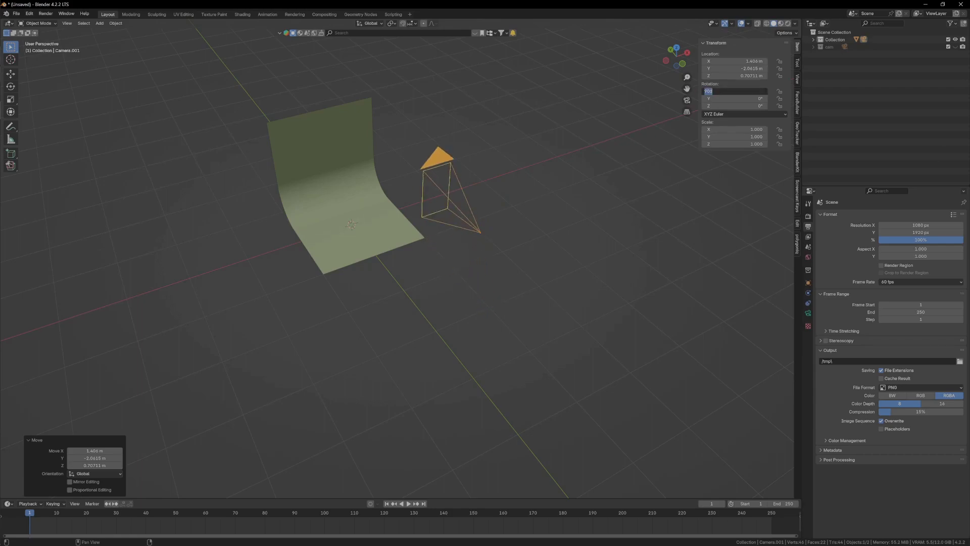
{"action": "key", "text": "KP_7"}
{"action": "key", "text": "g"}
{"action": "left_click", "coordinate": [461, 226]}
Split off a second viewport showing the camera view and lower the camera about 0.22 m along Z.
{"action": "left_click_drag", "start_coordinate": [802, 23], "coordinate": [539, 75]}
{"action": "key", "text": "KP_0"}
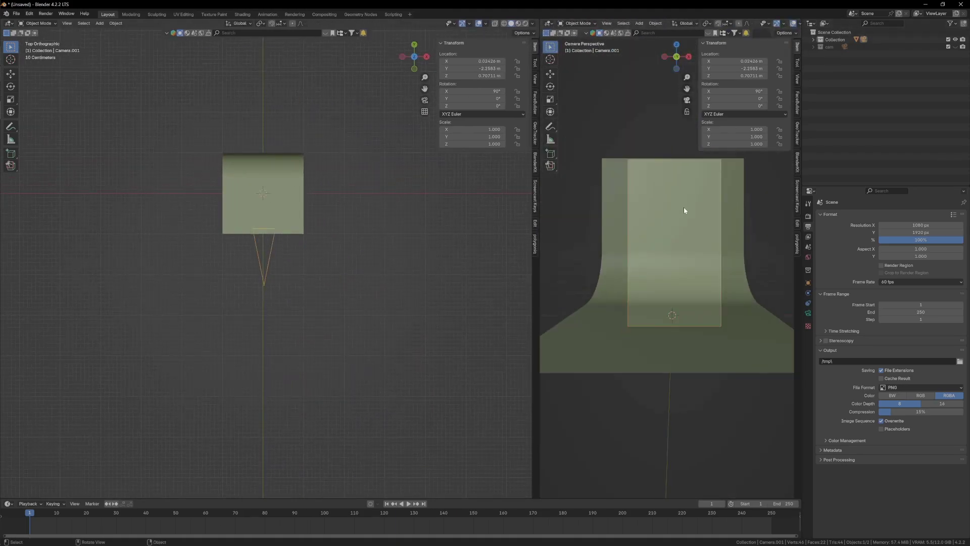
{"action": "key", "text": "g"}
{"action": "key", "text": "z"}
{"action": "left_click", "coordinate": [684, 216]}
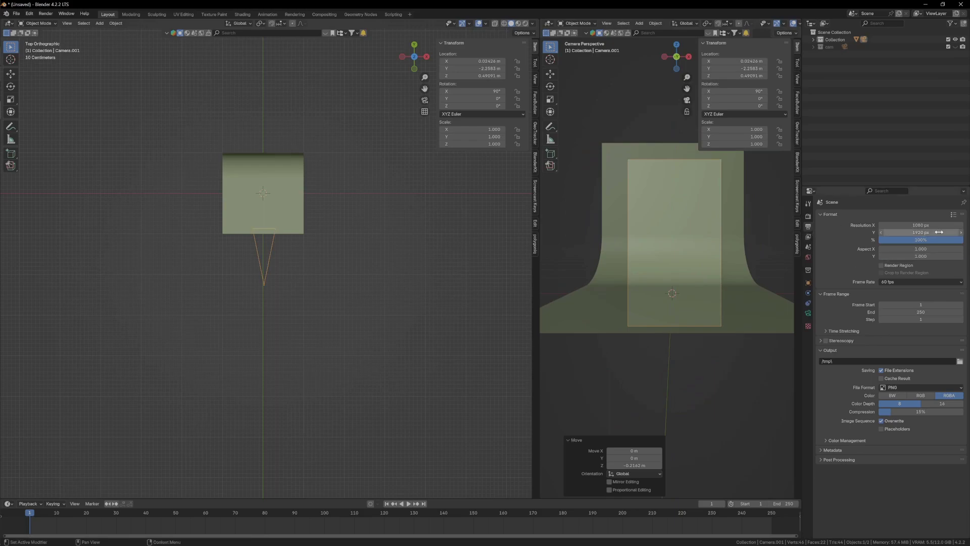
Set the camera's focal length to 75 mm.
{"action": "left_click", "coordinate": [808, 314]}
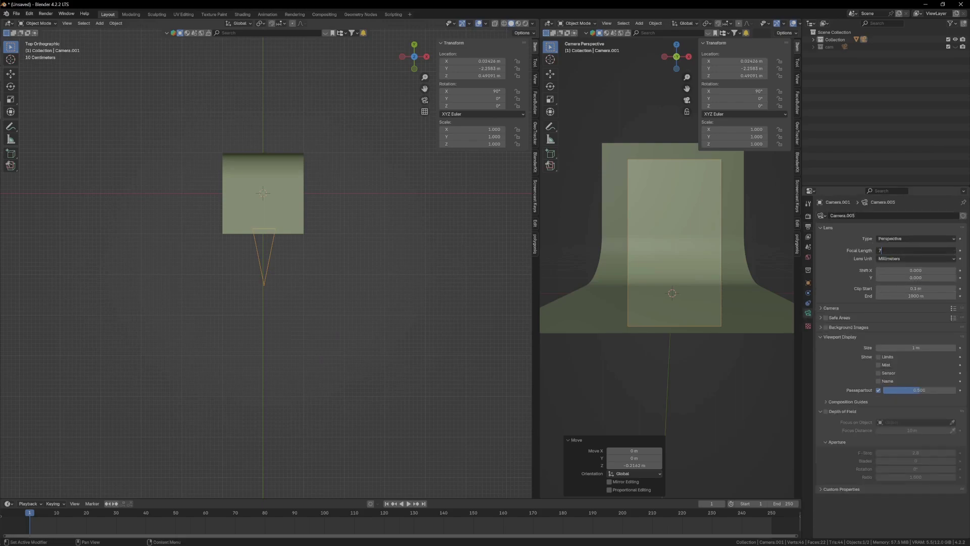
{"action": "type", "text": "75"}
{"action": "key", "text": "Return"}
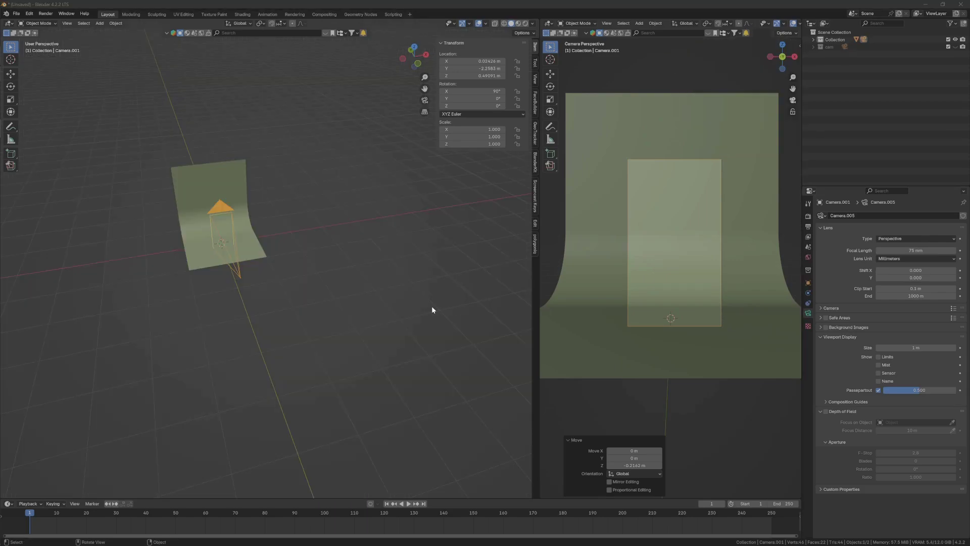
Move the camera about 1.25 m away from the backdrop along its local Z axis.
{"action": "middle_click_drag", "start_coordinate": [228, 217], "coordinate": [275, 228], "text": "shift"}
{"action": "key", "text": "g"}
{"action": "key", "text": "z"}
{"action": "key", "text": "z"}
{"action": "left_click", "coordinate": [326, 242]}
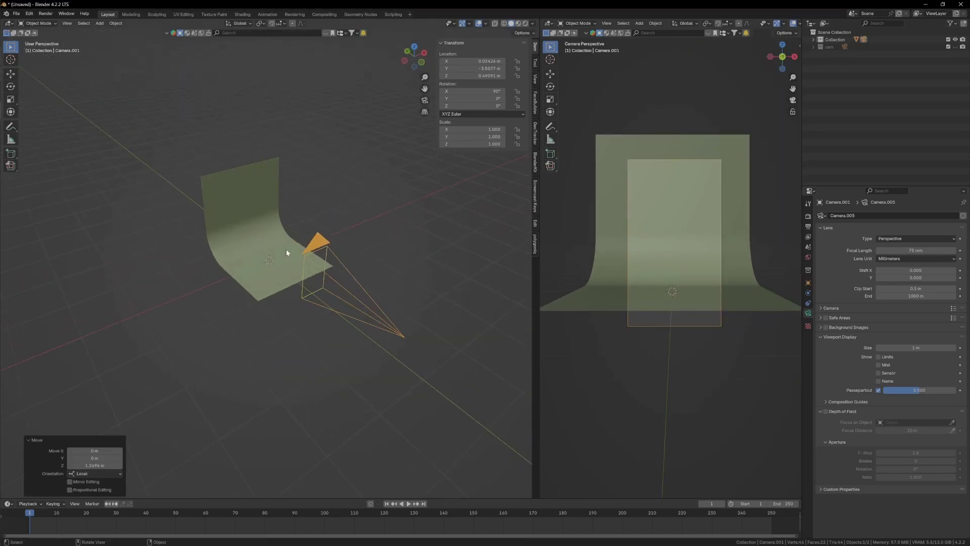
Add a cube in front of the backdrop and scale it to about half its size.
{"action": "key", "text": "shift+a"}
{"action": "mouse_move", "coordinate": [248, 247]}
{"action": "left_click", "coordinate": [294, 260]}
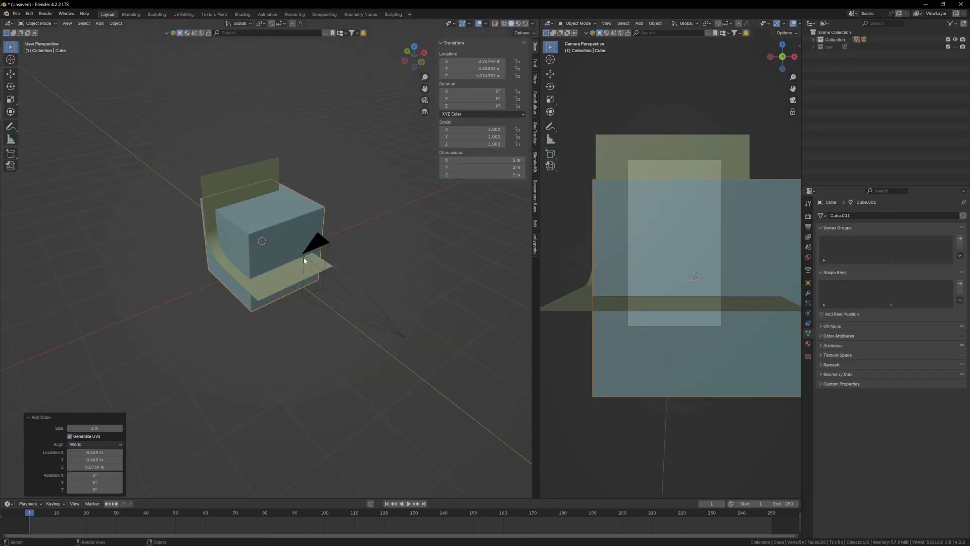
{"action": "key", "text": "s"}
{"action": "left_click", "coordinate": [296, 253]}
Centre the cube in the camera frame, scaled down and turned around Z so one vertical edge faces the camera.
{"action": "key", "text": "g"}
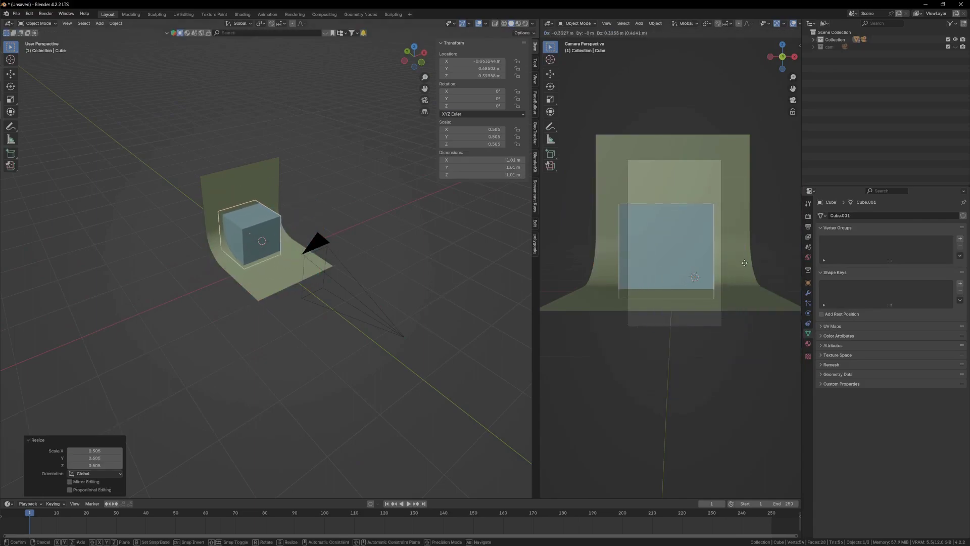
{"action": "left_click", "coordinate": [763, 252]}
{"action": "key", "text": "r"}
{"action": "key", "text": "z"}
{"action": "left_click", "coordinate": [737, 291]}
{"action": "key", "text": "g"}
{"action": "left_click", "coordinate": [709, 273]}
{"action": "key", "text": "s"}
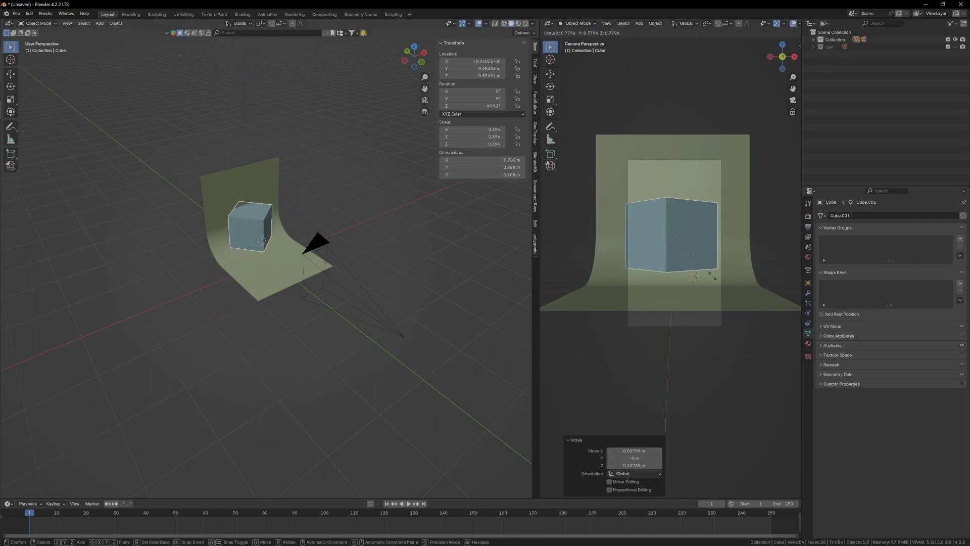
{"action": "left_click", "coordinate": [710, 273]}
Set the camera's passepartout opacity to 1.000 so everything outside the frame is black.
{"action": "left_click", "coordinate": [376, 310]}
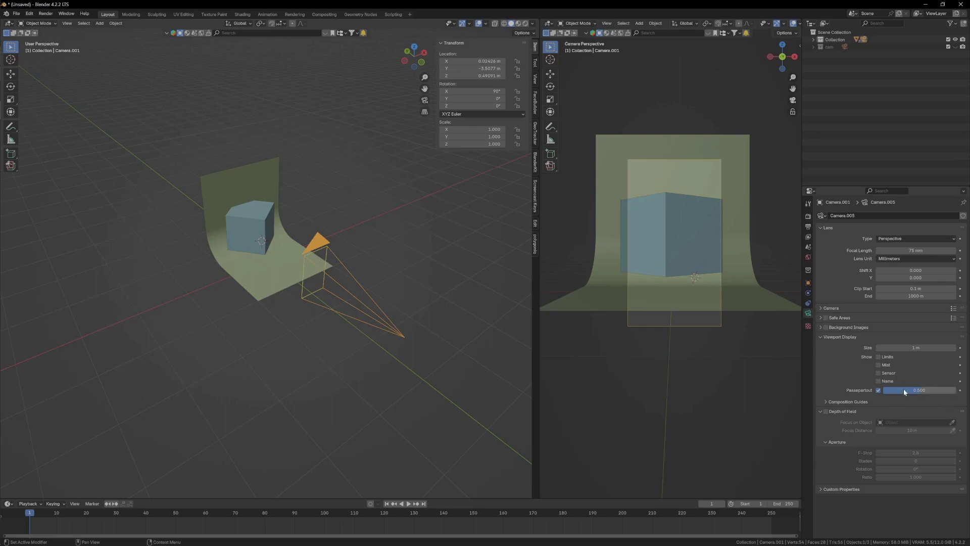
{"action": "left_click_drag", "start_coordinate": [904, 390], "coordinate": [955, 390]}
{"action": "scroll", "coordinate": [661, 257], "scroll_direction": "up", "scroll_amount": 2}
{"action": "middle_click_drag", "start_coordinate": [660, 256], "coordinate": [665, 286], "text": "shift"}
Move the backdrop's front floor edge along Y towards the camera until the backdrop is about 3.5 m long.
{"action": "middle_click_drag", "start_coordinate": [234, 260], "coordinate": [251, 243]}
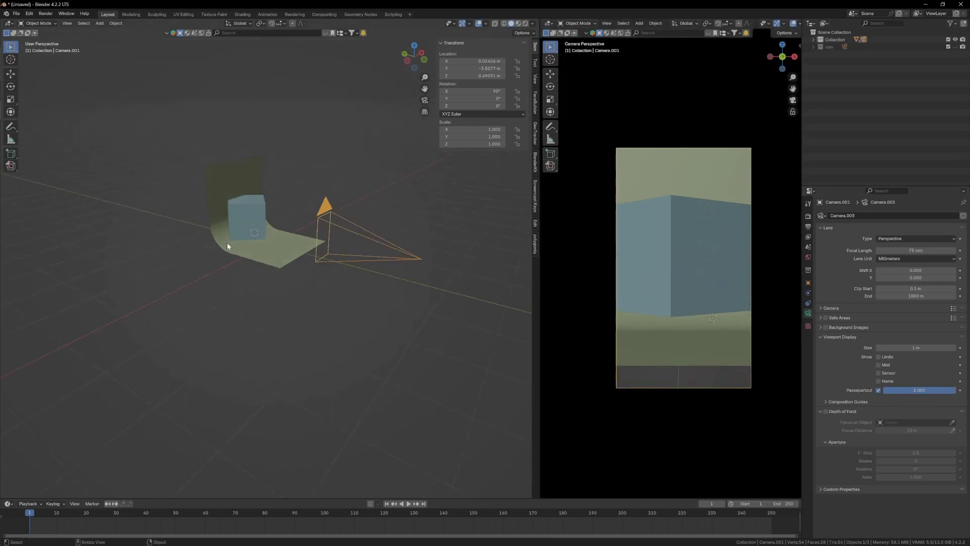
{"action": "left_click", "coordinate": [251, 246]}
{"action": "key", "text": "Tab"}
{"action": "left_click", "coordinate": [300, 259]}
{"action": "key", "text": "g"}
{"action": "key", "text": "y"}
{"action": "left_click", "coordinate": [377, 287]}
{"action": "key", "text": "Tab"}
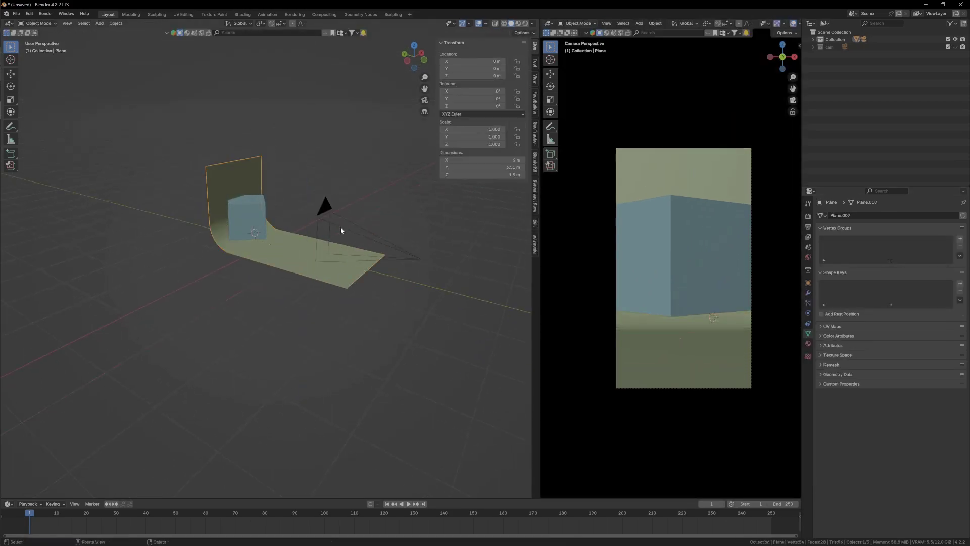
Raise the camera about 0.18 m along Z.
{"action": "left_click", "coordinate": [324, 209]}
{"action": "key", "text": "g"}
{"action": "key", "text": "z"}
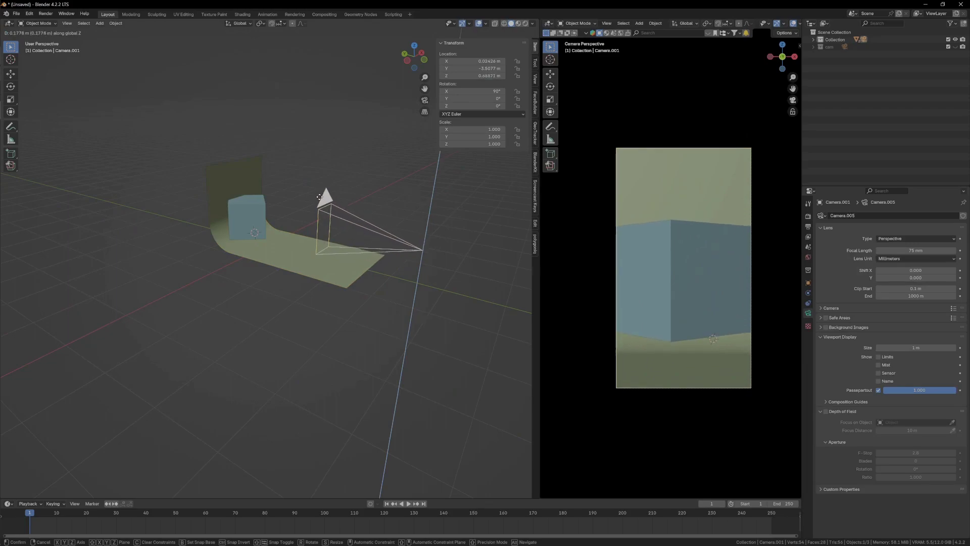
{"action": "left_click", "coordinate": [319, 196]}
Scale the cube down to about 0.28, reposition it in the camera frame and turn it around Z.
{"action": "left_click", "coordinate": [254, 222]}
{"action": "key", "text": "s"}
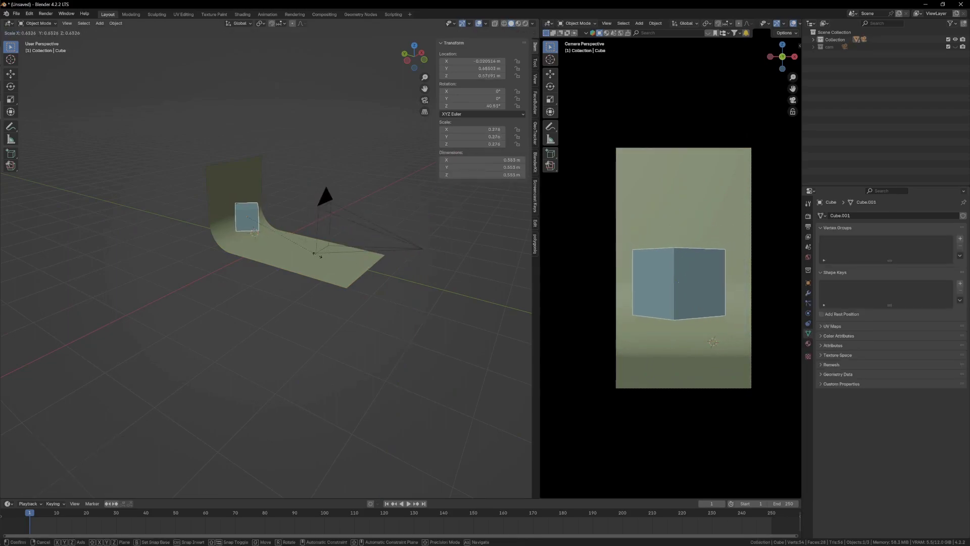
{"action": "left_click", "coordinate": [318, 255]}
{"action": "key", "text": "g"}
{"action": "left_click", "coordinate": [338, 252]}
{"action": "key", "text": "r"}
{"action": "key", "text": "z"}
{"action": "left_click", "coordinate": [320, 262]}
From the top view, move the cube about 0.04 m along Y towards the camera.
{"action": "middle_click_drag", "start_coordinate": [260, 221], "coordinate": [279, 256], "text": "shift"}
{"action": "key", "text": "grave"}
{"action": "left_click", "coordinate": [293, 82]}
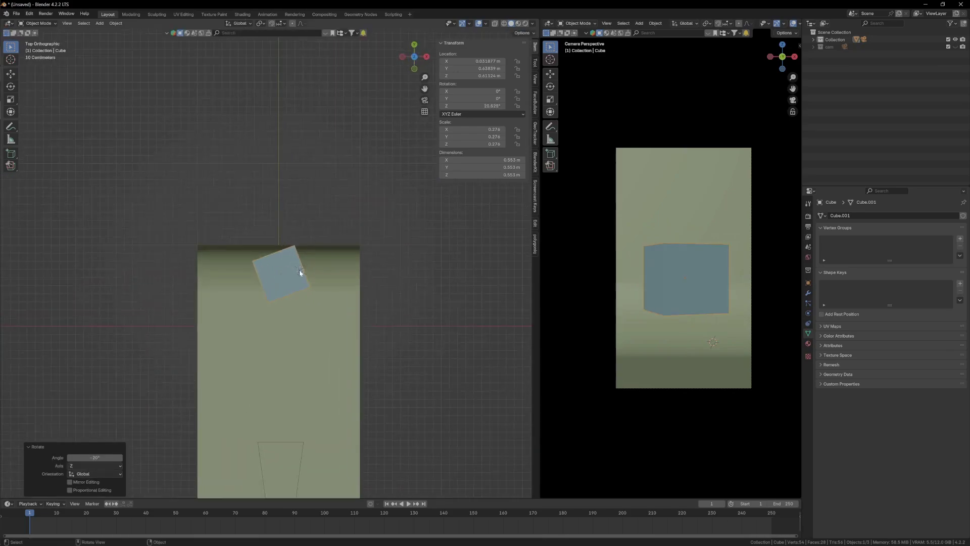
{"action": "key", "text": "g"}
{"action": "key", "text": "y"}
{"action": "left_click", "coordinate": [317, 273]}
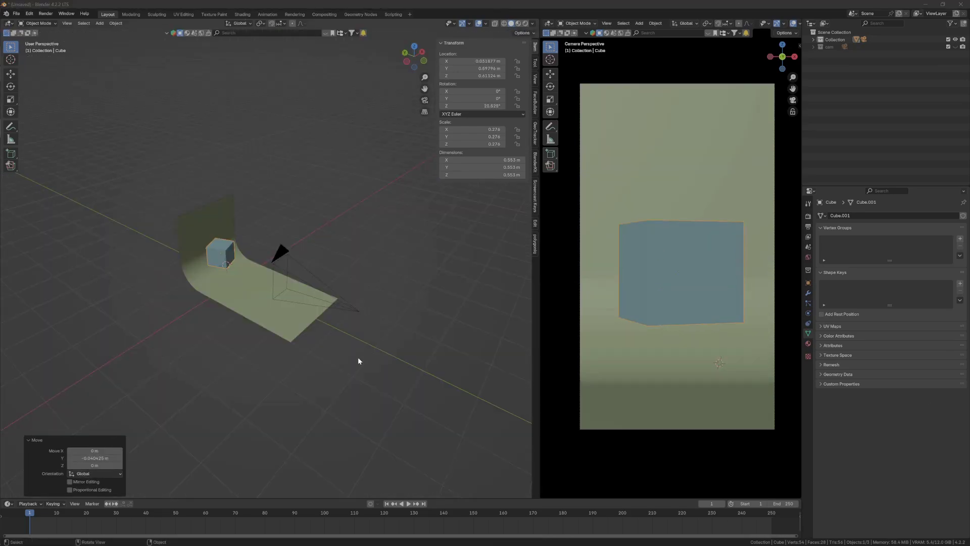
Delete the cube and add a torus mesh in its place.
{"action": "middle_click_drag", "start_coordinate": [358, 357], "coordinate": [302, 292], "text": "ctrl"}
{"action": "key", "text": "Delete"}
{"action": "middle_click_drag", "start_coordinate": [194, 264], "coordinate": [263, 259]}
{"action": "key", "text": "shift+a"}
{"action": "mouse_move", "coordinate": [265, 243]}
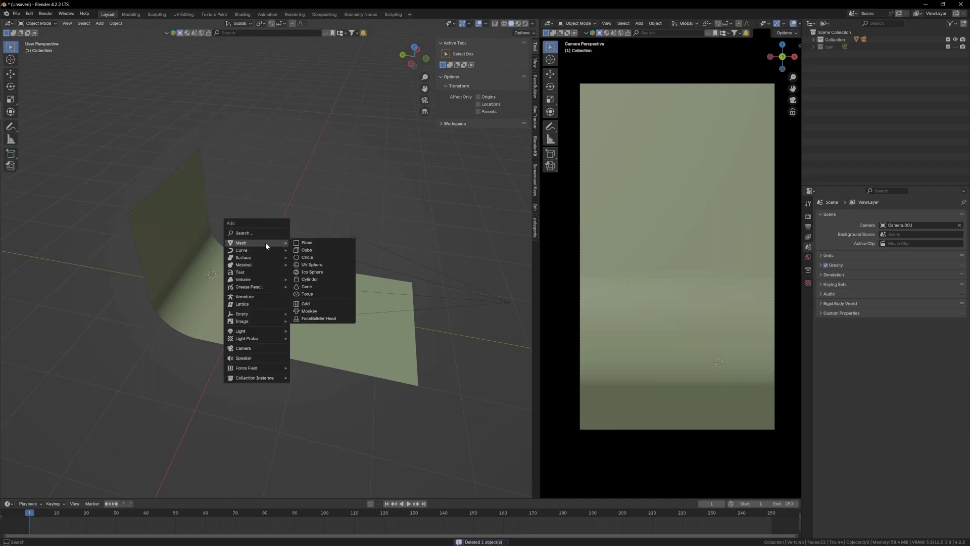
{"action": "left_click", "coordinate": [320, 293]}
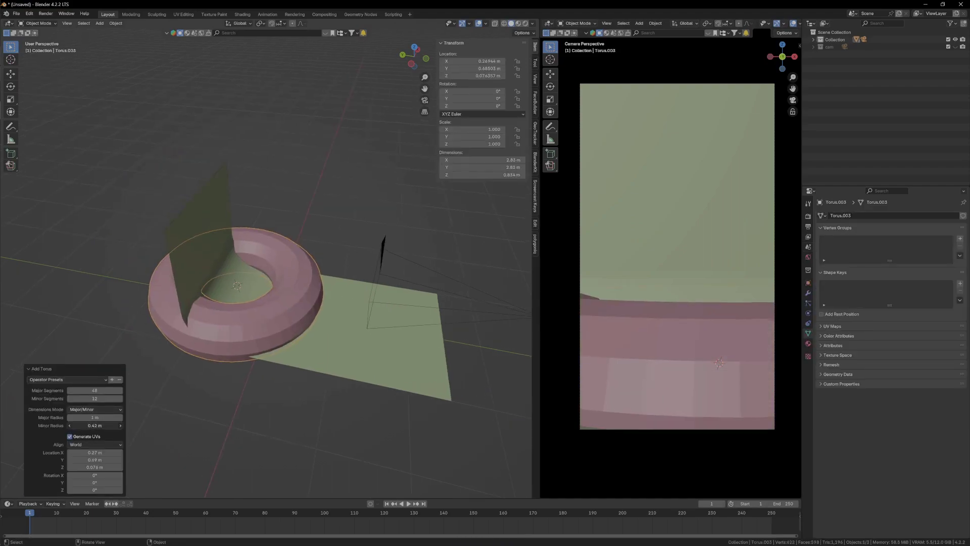
Increase the torus's minor radius to about 0.53 m.
{"action": "left_click_drag", "start_coordinate": [95, 426], "coordinate": [110, 425]}
{"action": "middle_click_drag", "start_coordinate": [265, 281], "coordinate": [251, 312]}
{"action": "left_click_drag", "start_coordinate": [95, 426], "coordinate": [113, 426], "text": "shift"}
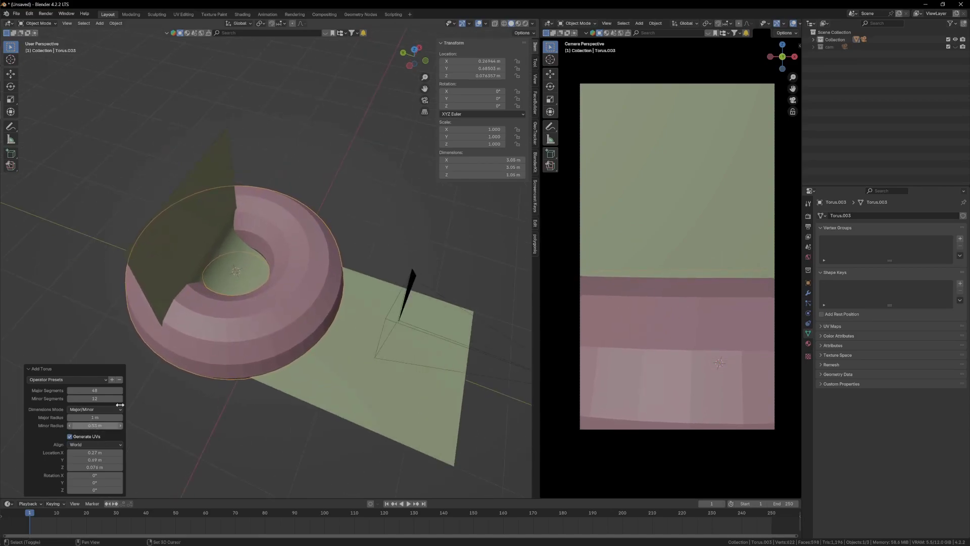
Scale the torus down to about 0.54 and move it into the centre of the camera frame.
{"action": "key", "text": "s"}
{"action": "left_click", "coordinate": [222, 303]}
{"action": "key", "text": "g"}
{"action": "key", "text": "z"}
{"action": "left_click", "coordinate": [705, 293]}
{"action": "key", "text": "r"}
{"action": "key", "text": "r"}
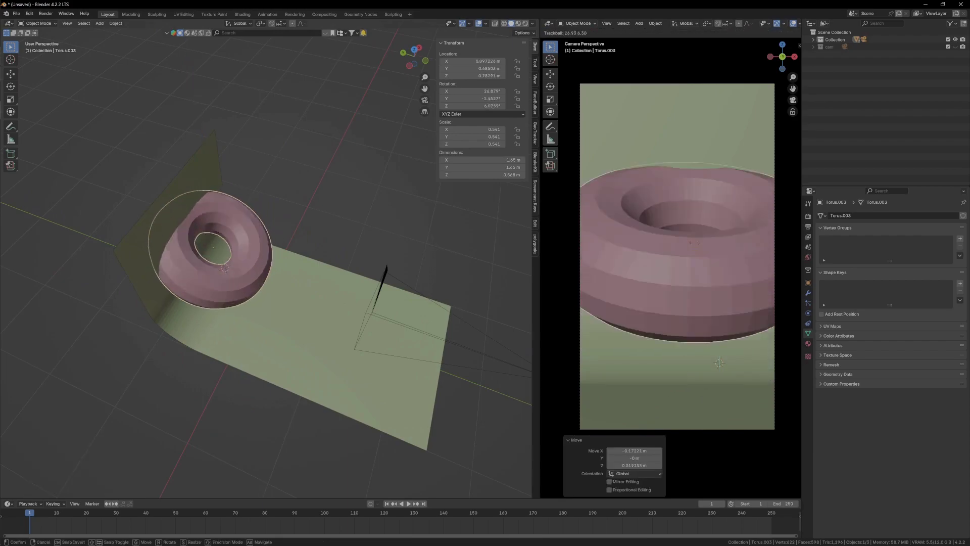
{"action": "key", "text": "Escape"}
Tilt the torus freely with a trackball rotation so its hole faces the camera diagonally.
{"action": "key", "text": "r"}
{"action": "key", "text": "r"}
{"action": "left_click", "coordinate": [742, 308]}
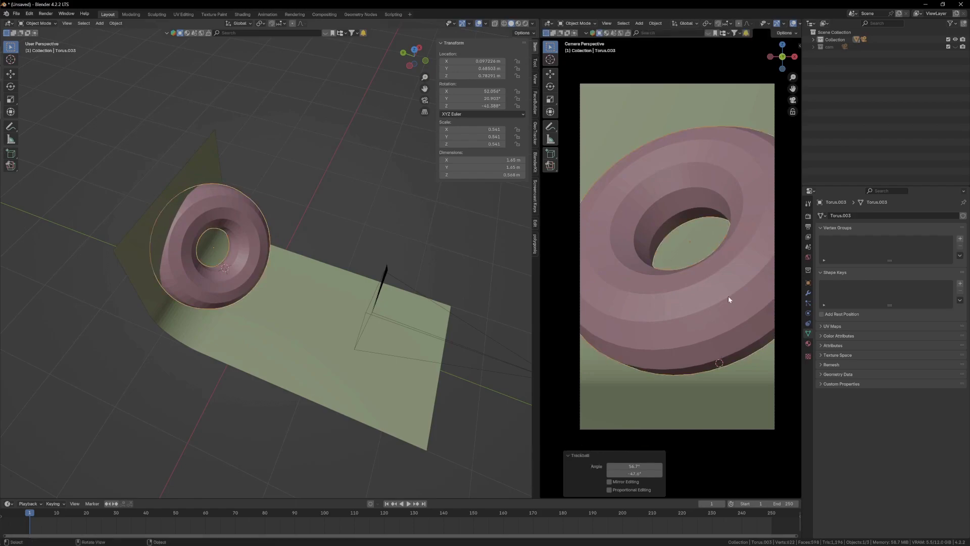
Scale the torus down to about 0.25 and position it in the middle of the camera frame.
{"action": "key", "text": "s"}
{"action": "left_click", "coordinate": [712, 294]}
{"action": "key", "text": "g"}
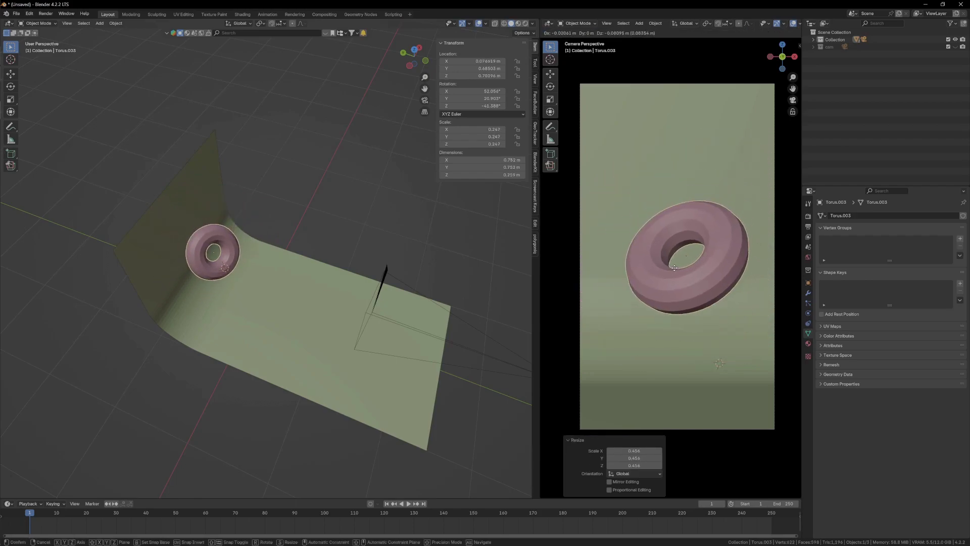
{"action": "left_click", "coordinate": [706, 309]}
Enlarge the torus to a scale of about 0.29 and adjust its Z rotation to about -42°.
{"action": "key", "text": "r"}
{"action": "key", "text": "z"}
{"action": "left_click", "coordinate": [739, 317]}
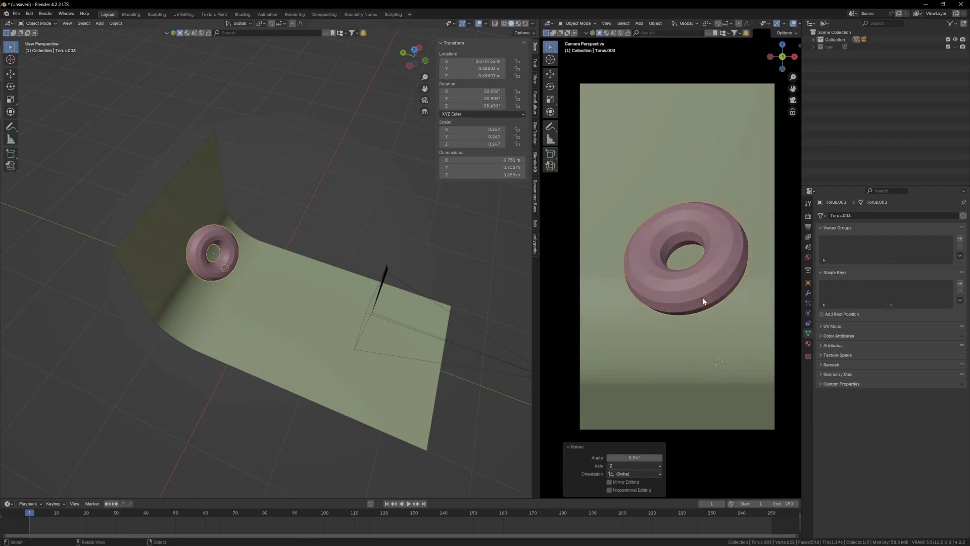
{"action": "key", "text": "s"}
{"action": "left_click", "coordinate": [742, 316]}
{"action": "key", "text": "r"}
{"action": "key", "text": "z"}
{"action": "left_click", "coordinate": [732, 322]}
Raise the torus slightly along Z, enlarge it to a scale of about 0.30 and recentre it in the camera frame.
{"action": "key", "text": "g"}
{"action": "key", "text": "z"}
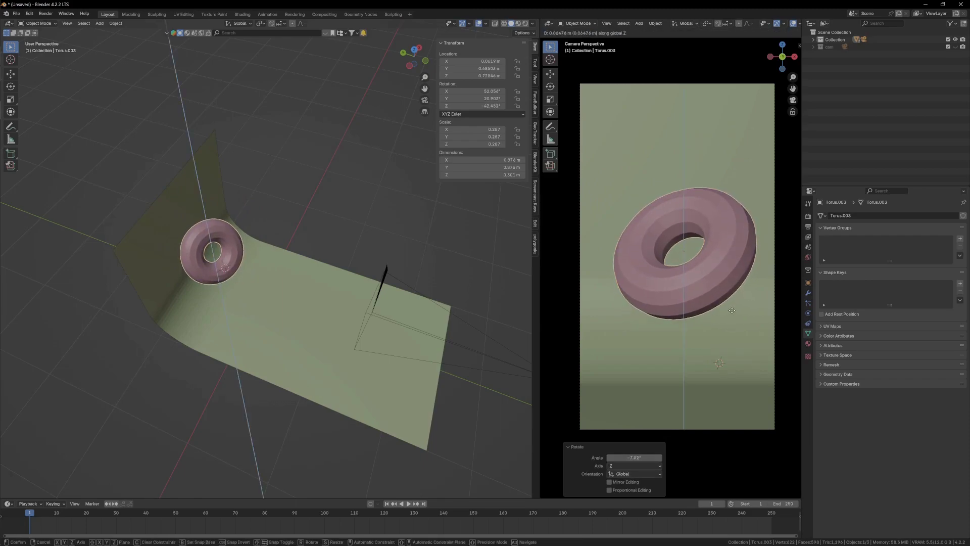
{"action": "key", "text": "Return"}
{"action": "key", "text": "s"}
{"action": "left_click", "coordinate": [740, 317]}
{"action": "key", "text": "g"}
{"action": "left_click", "coordinate": [738, 317]}
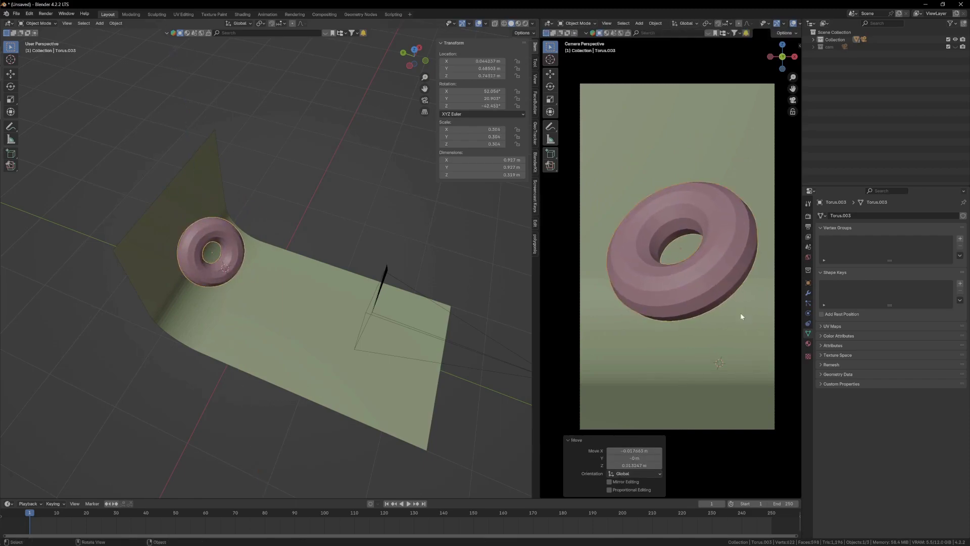
Move the backdrop's wall and curved section about 0.66 m back along Y, away from the torus.
{"action": "middle_click_drag", "start_coordinate": [414, 307], "coordinate": [273, 320]}
{"action": "left_click", "coordinate": [272, 320]}
{"action": "key", "text": "Tab"}
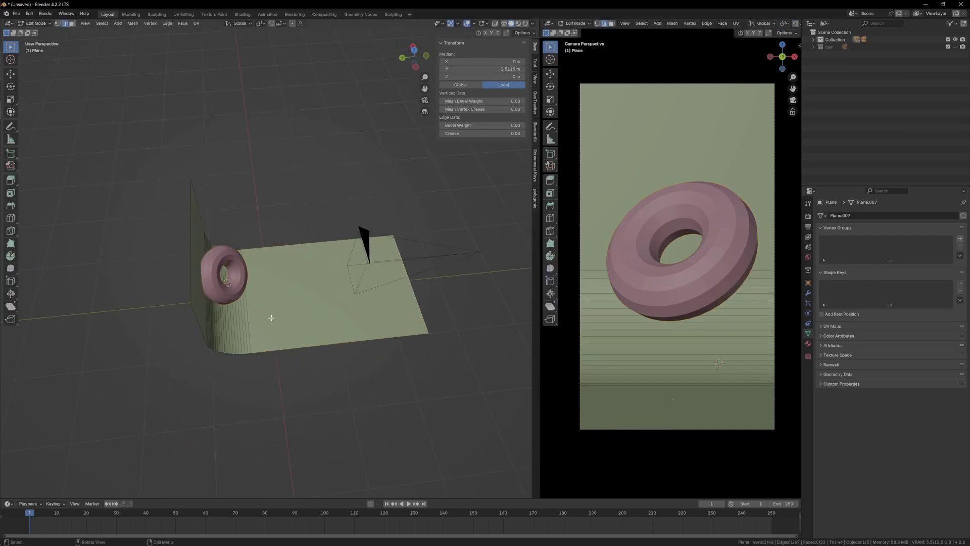
{"action": "key", "text": "ctrl+s"}
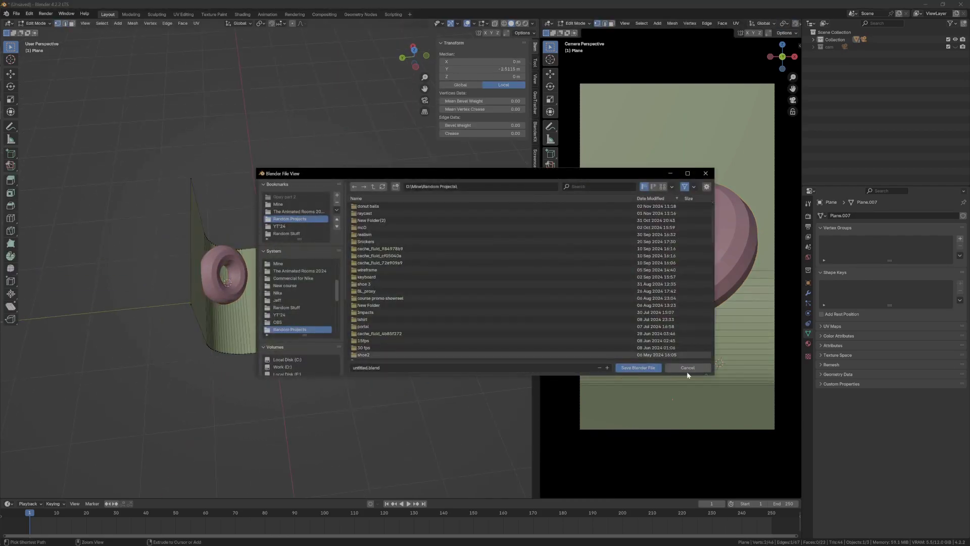
{"action": "left_click", "coordinate": [690, 368]}
{"action": "middle_click_drag", "start_coordinate": [266, 282], "coordinate": [284, 287], "text": "shift"}
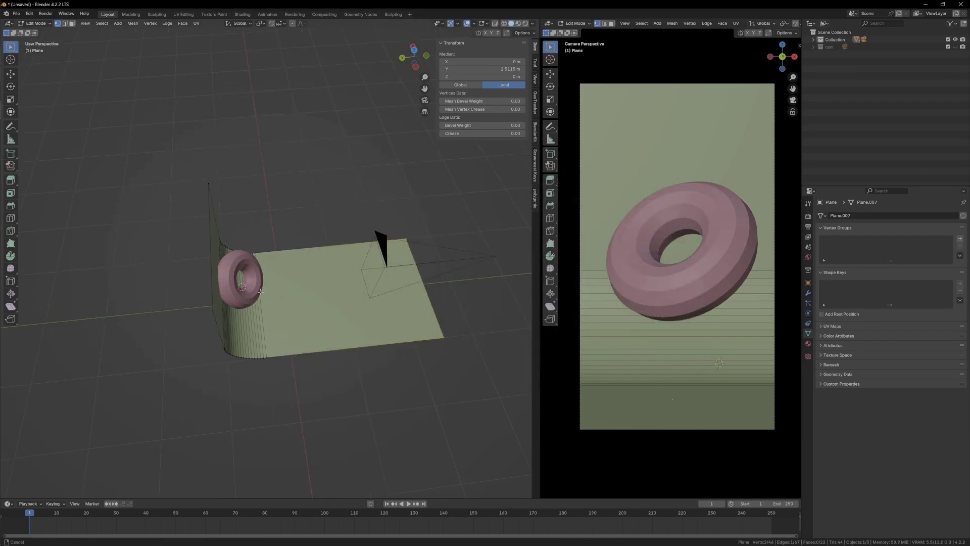
{"action": "key", "text": "shift+z"}
{"action": "left_click_drag", "start_coordinate": [133, 165], "coordinate": [278, 383]}
{"action": "key", "text": "alt+z"}
{"action": "key", "text": "g"}
{"action": "key", "text": "y"}
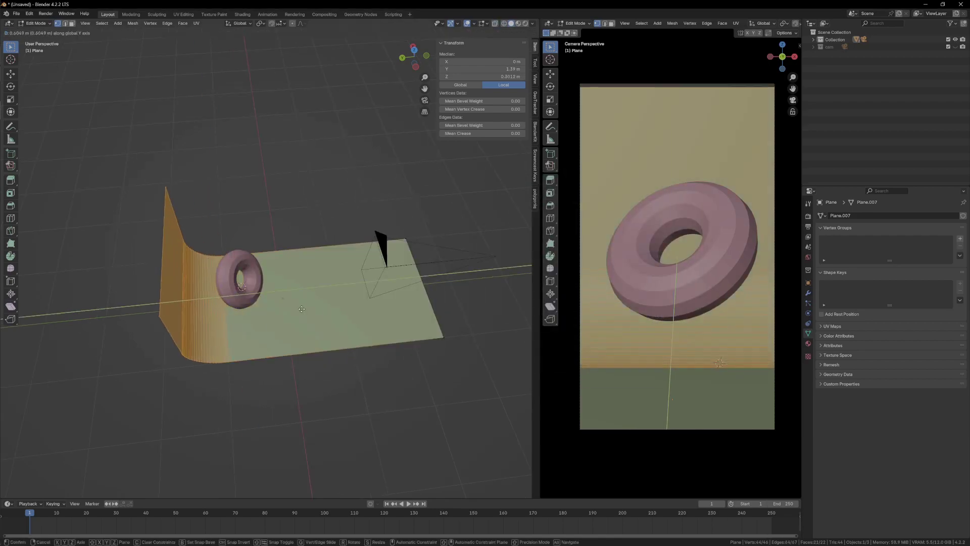
{"action": "left_click", "coordinate": [297, 308]}
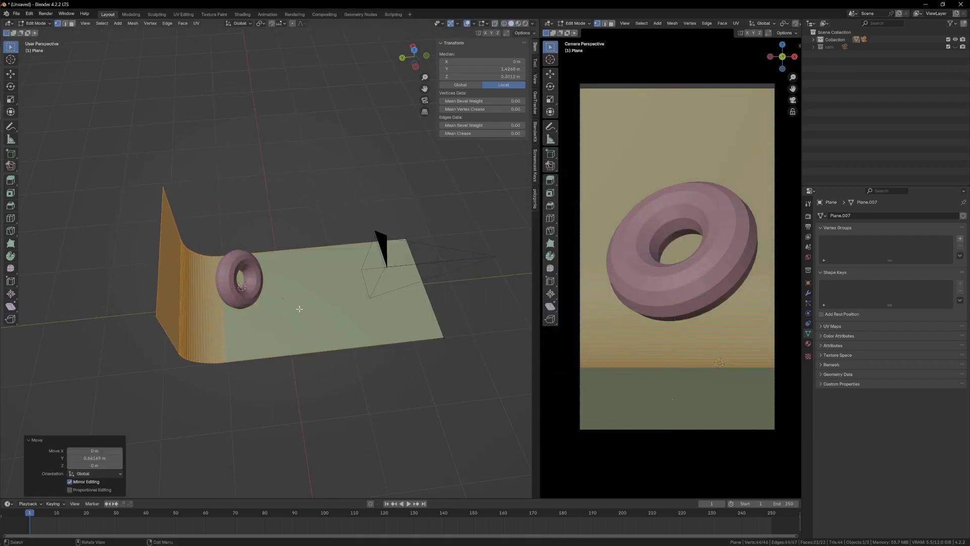
{"action": "key", "text": "Tab"}
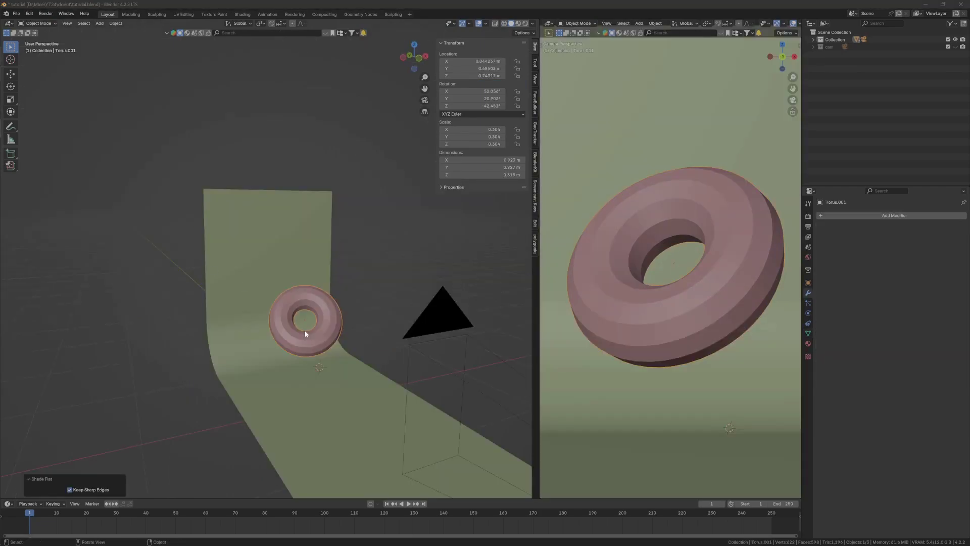
Give the torus a level 2 Subdivision modifier and duplicate it in place.
{"action": "middle_click_drag", "start_coordinate": [306, 332], "coordinate": [293, 241]}
{"action": "key", "text": "ctrl+2"}
{"action": "key", "text": "shift+d"}
{"action": "key", "text": "Escape"}
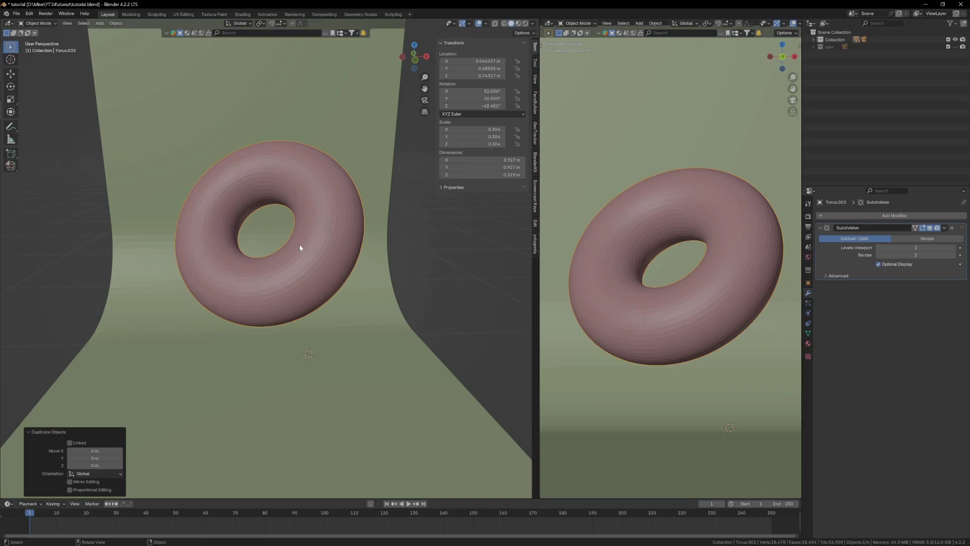
Fatten the duplicate torus's whole mesh outward with even thickness so it encloses the original.
{"action": "key", "text": "Tab"}
{"action": "scroll", "coordinate": [300, 244], "scroll_direction": "up", "scroll_amount": 1}
{"action": "middle_click_drag", "start_coordinate": [312, 240], "coordinate": [344, 262], "text": "shift"}
{"action": "mouse_move", "coordinate": [294, 199]}
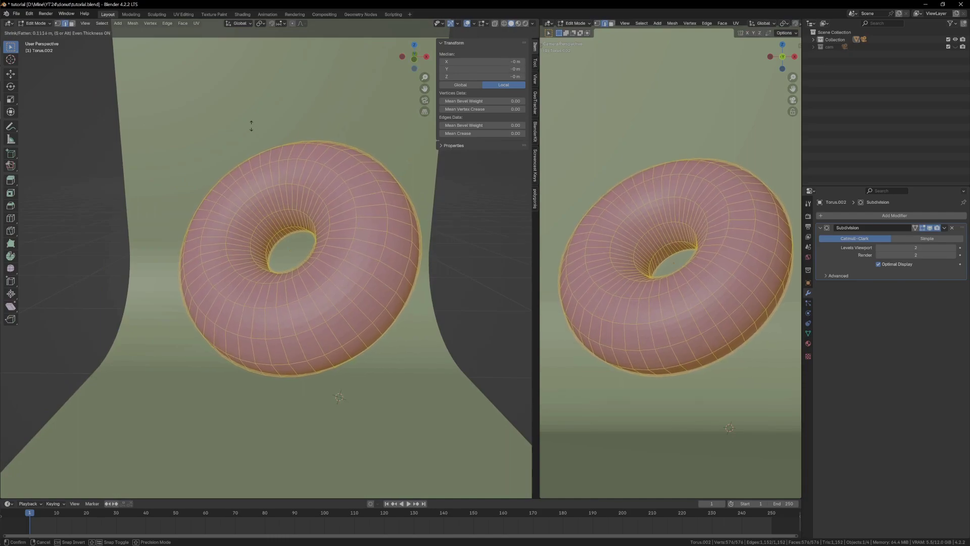
{"action": "left_click", "coordinate": [236, 98]}
{"action": "key", "text": "Tab"}
{"action": "middle_click_drag", "start_coordinate": [294, 178], "coordinate": [335, 206]}
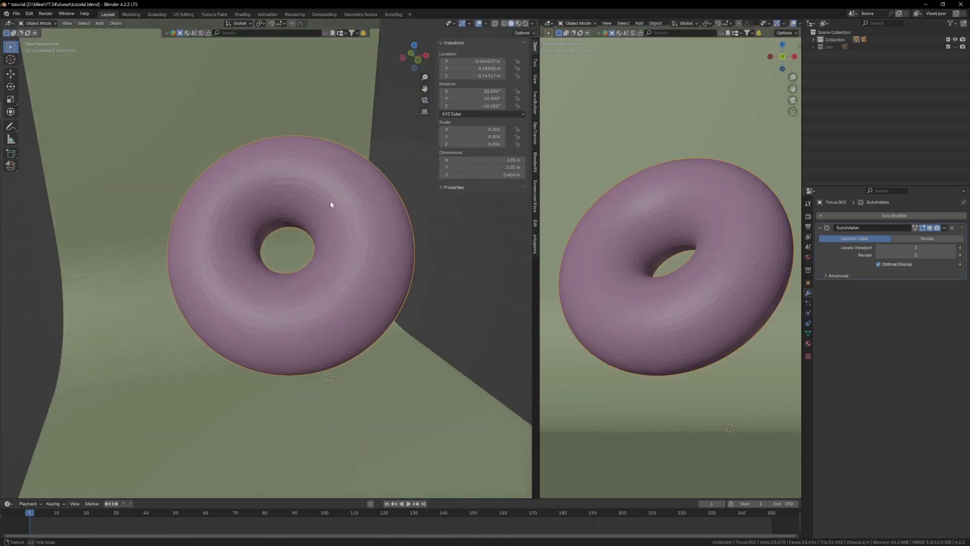
{"action": "right_click", "coordinate": [355, 207]}
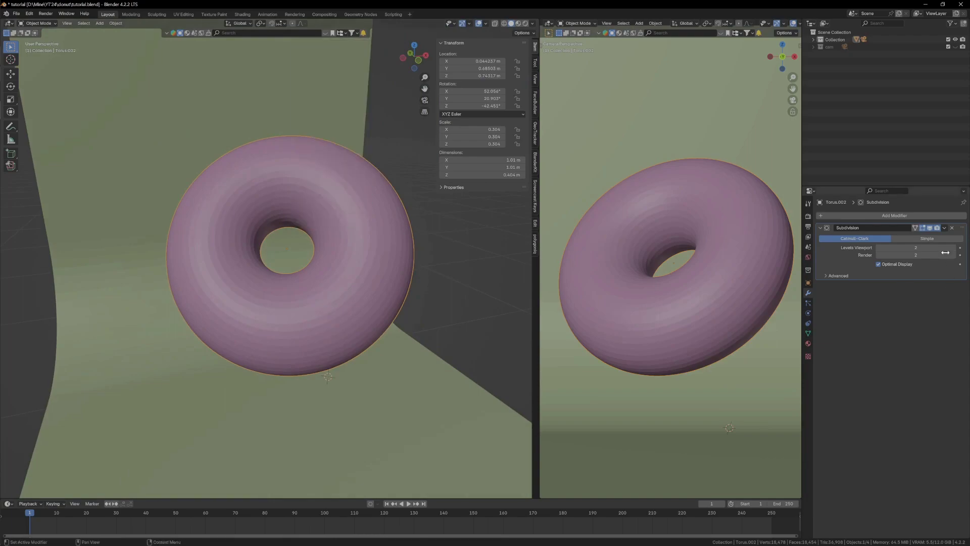
Add a Decimate modifier to the fattened duplicate torus, using Un-Subdivide with 1 iteration.
{"action": "left_click", "coordinate": [881, 214]}
{"action": "left_click", "coordinate": [844, 215]}
{"action": "type", "text": "dec"}
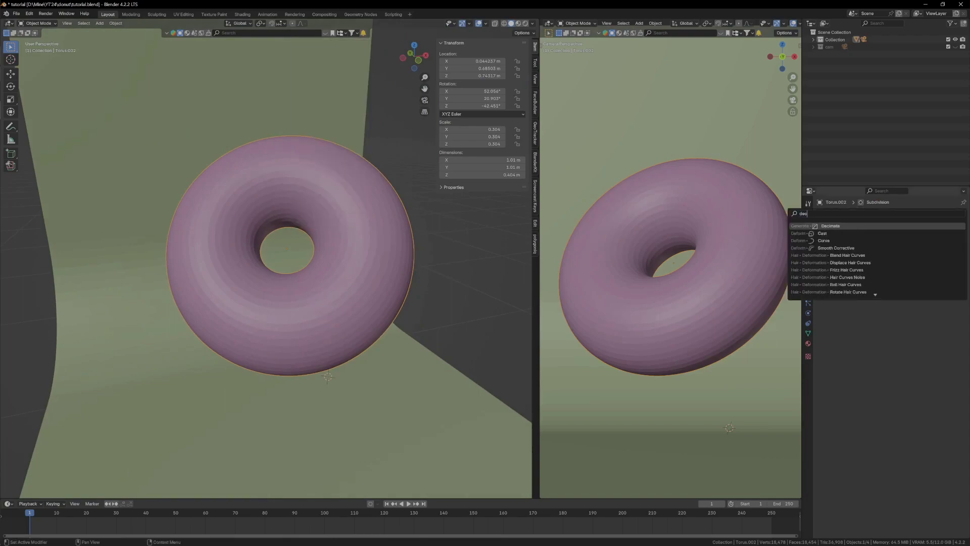
{"action": "key", "text": "Return"}
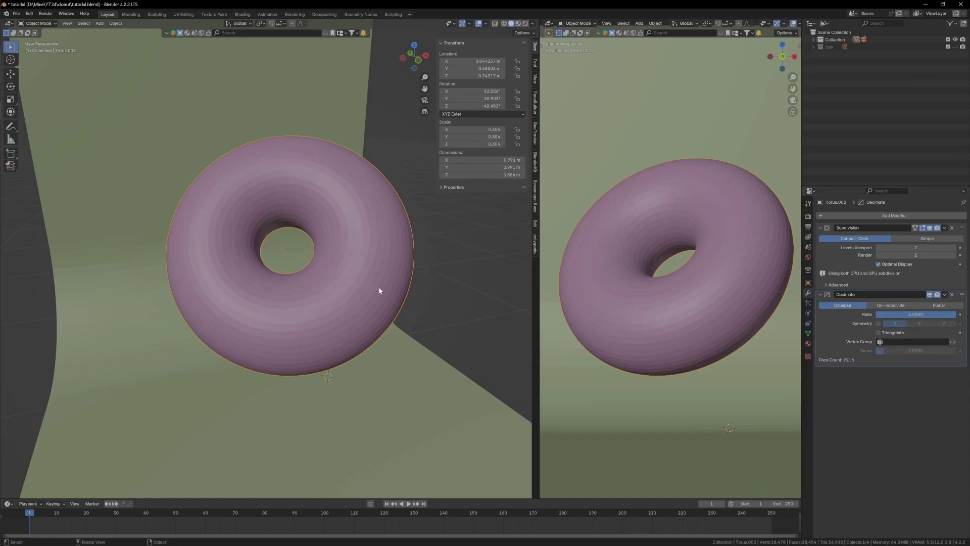
{"action": "middle_click_drag", "start_coordinate": [384, 293], "coordinate": [445, 277]}
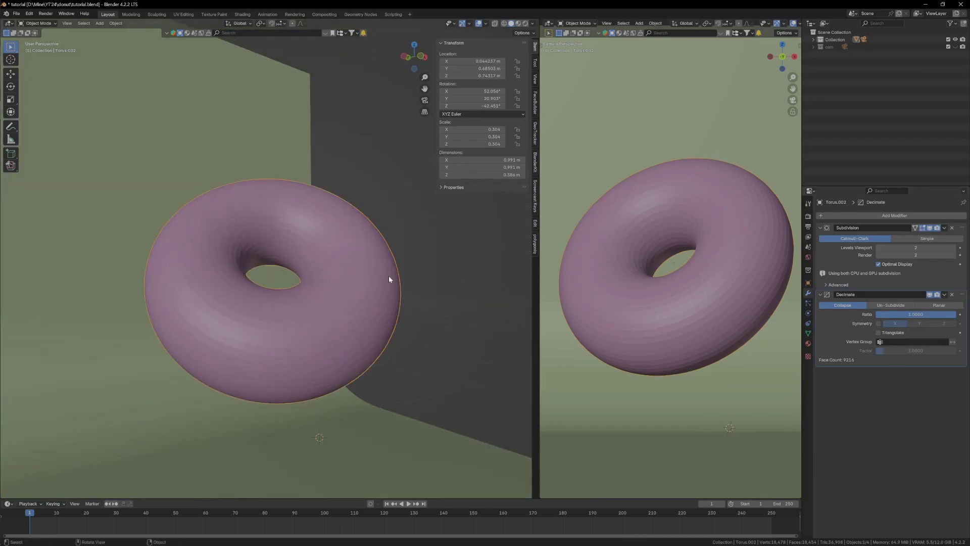
{"action": "key", "text": "shift+z"}
{"action": "scroll", "coordinate": [386, 274], "scroll_direction": "up", "scroll_amount": 5}
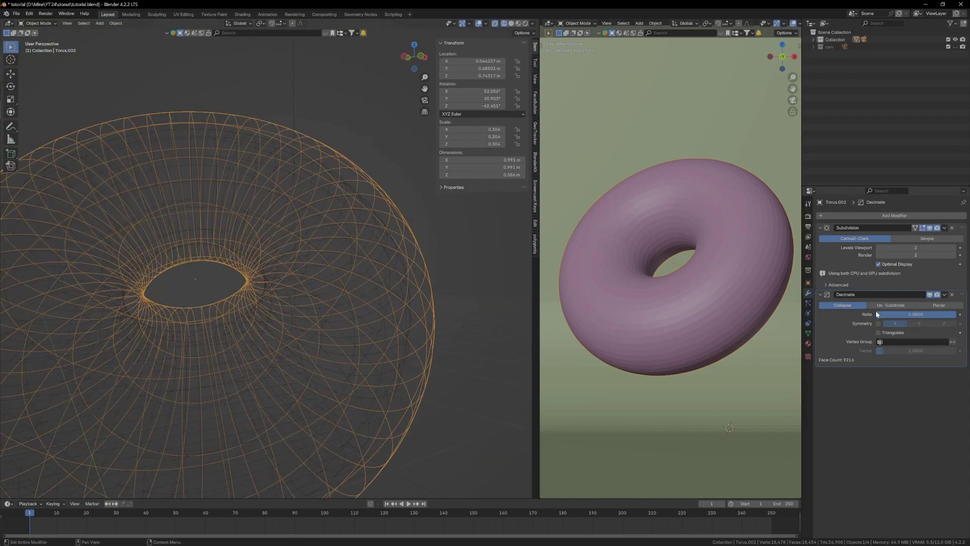
{"action": "left_click", "coordinate": [892, 305]}
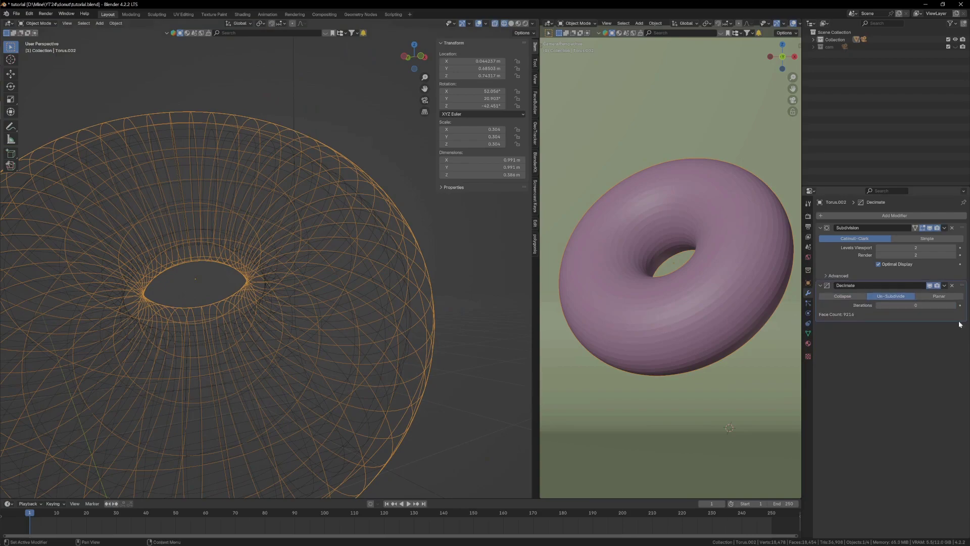
{"action": "left_click", "coordinate": [954, 305]}
{"action": "scroll", "coordinate": [334, 303], "scroll_direction": "down", "scroll_amount": 3}
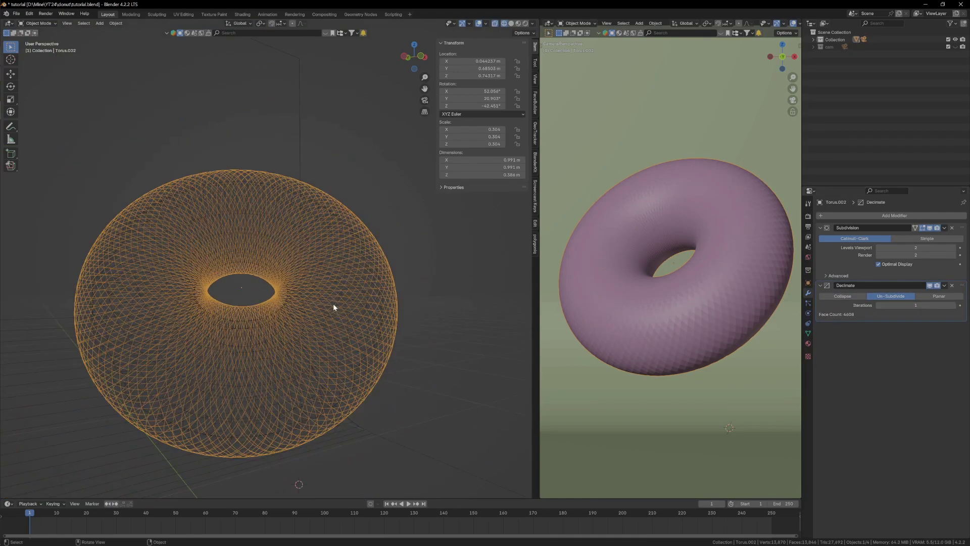
{"action": "middle_click_drag", "start_coordinate": [334, 303], "coordinate": [420, 305]}
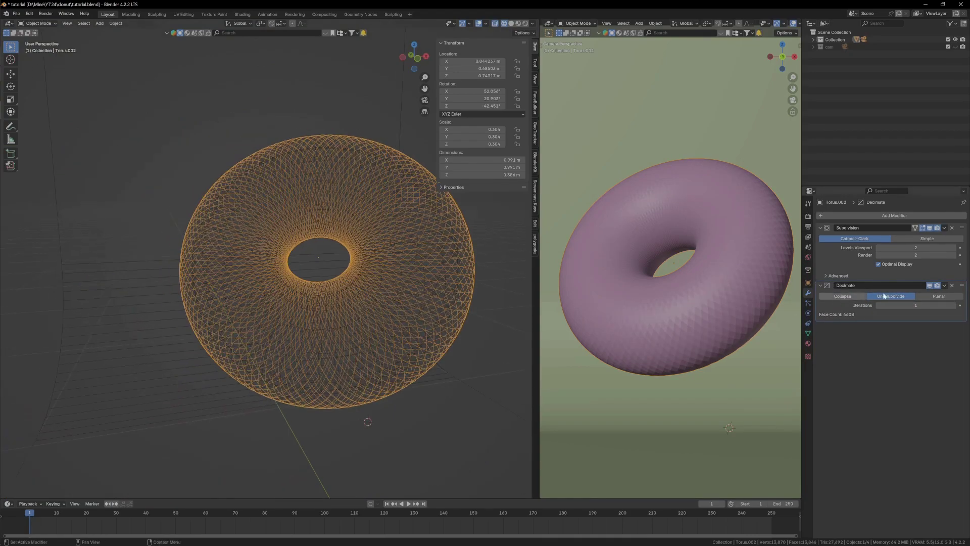
Restore solid shading and convert the fattened torus's visual geometry to mesh.
{"action": "key", "text": "shift+z"}
{"action": "key", "text": "ctrl+a"}
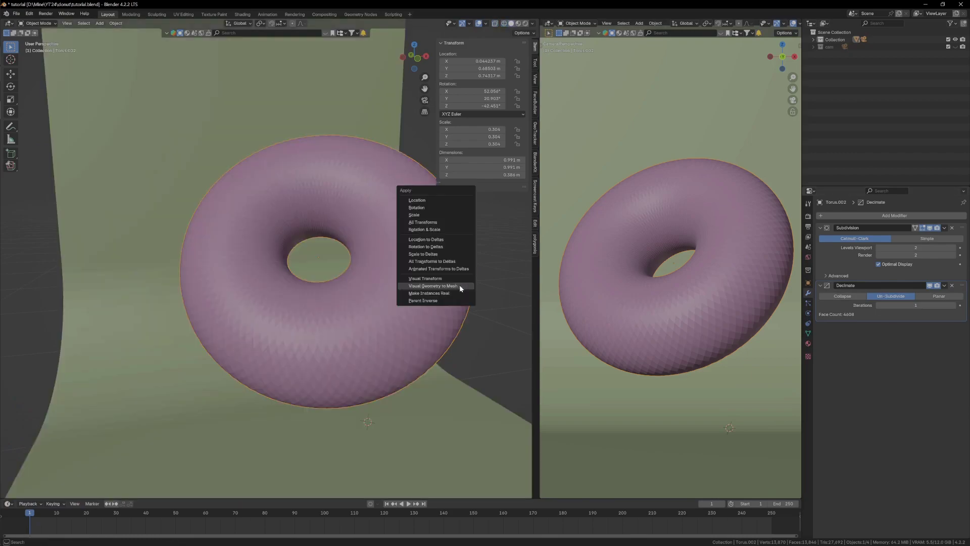
{"action": "left_click", "coordinate": [433, 286]}
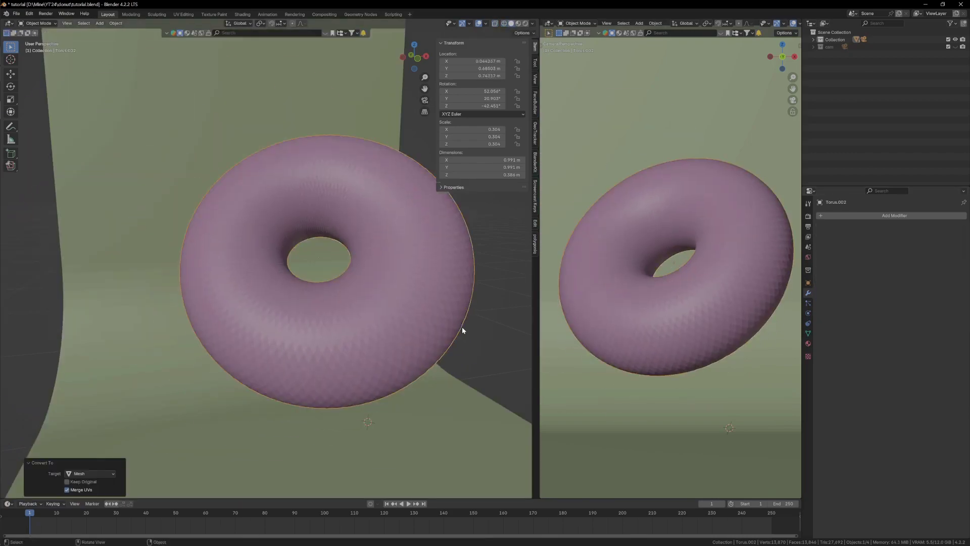
Select one diagonal edge loop spiralling around the fattened torus and separate the selection into its own object.
{"action": "key", "text": "Tab"}
{"action": "scroll", "coordinate": [419, 306], "scroll_direction": "up", "scroll_amount": 1}
{"action": "scroll", "coordinate": [391, 327], "scroll_direction": "up", "scroll_amount": 1}
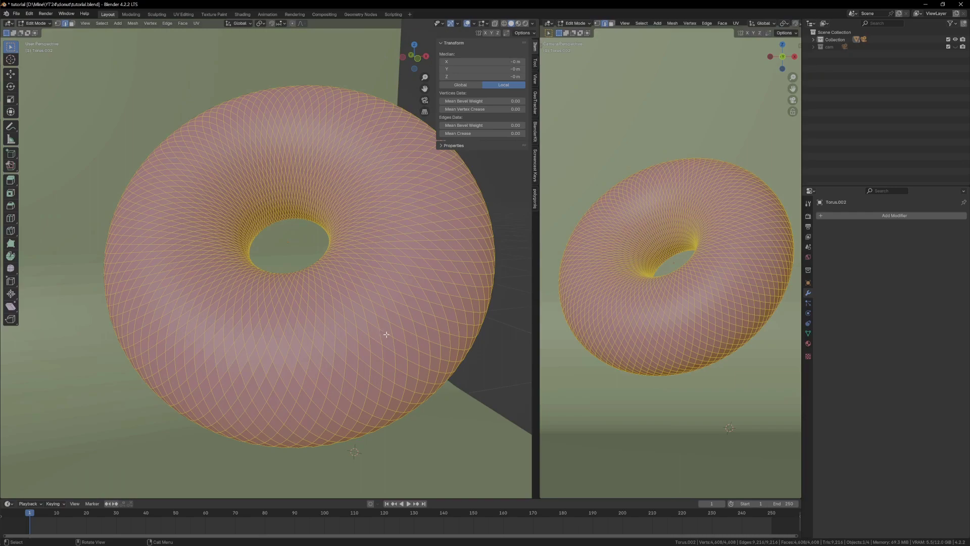
{"action": "middle_click_drag", "start_coordinate": [387, 335], "coordinate": [388, 338]}
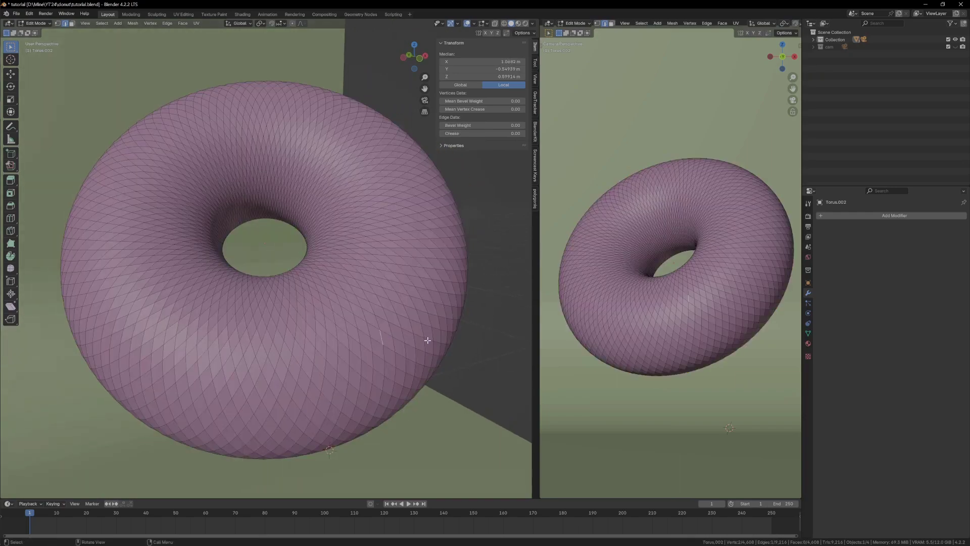
{"action": "left_click", "coordinate": [382, 338], "text": "alt"}
{"action": "scroll", "coordinate": [389, 336], "scroll_direction": "down", "scroll_amount": 2}
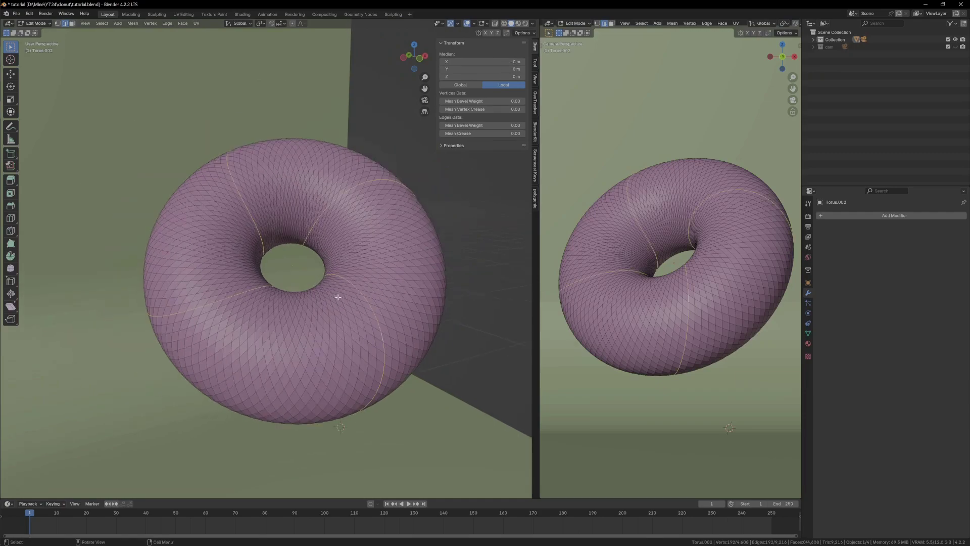
{"action": "key", "text": "p"}
{"action": "left_click", "coordinate": [423, 314]}
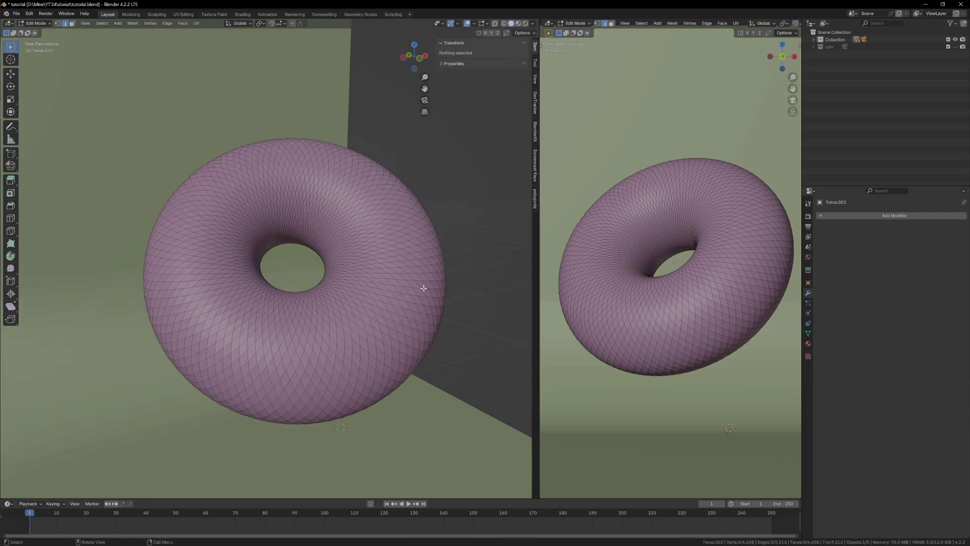
Delete the remaining fattened torus and try moving the separated spiral loop on its own.
{"action": "key", "text": "Tab"}
{"action": "key", "text": "x"}
{"action": "left_click", "coordinate": [423, 271]}
{"action": "middle_click_drag", "start_coordinate": [398, 314], "coordinate": [370, 288]}
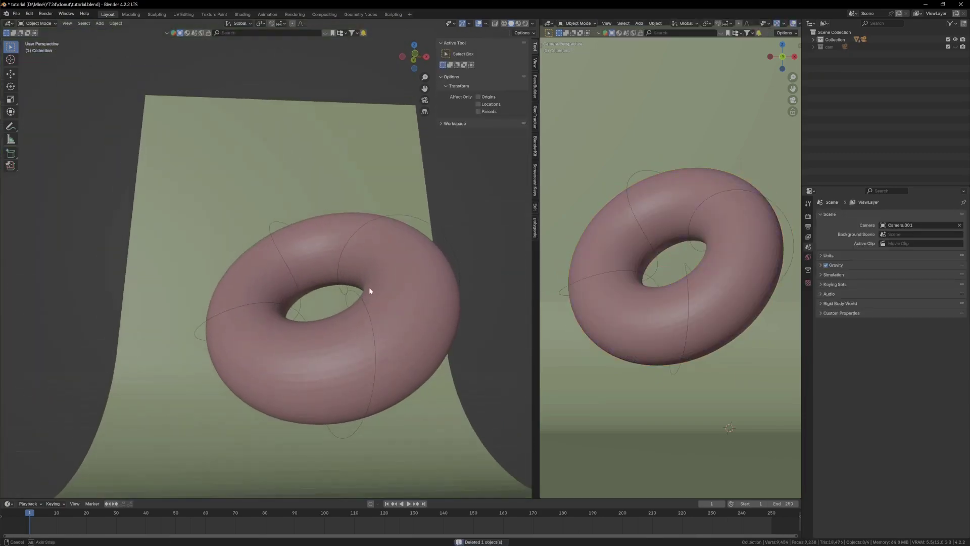
{"action": "left_click", "coordinate": [434, 229]}
{"action": "middle_click_drag", "start_coordinate": [403, 245], "coordinate": [396, 271]}
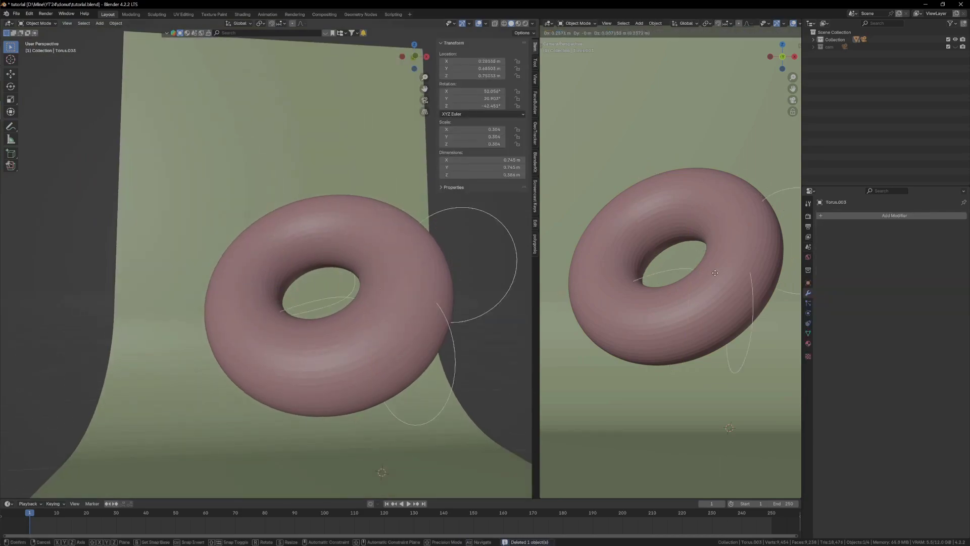
{"action": "scroll", "coordinate": [426, 300], "scroll_direction": "down", "scroll_amount": 3}
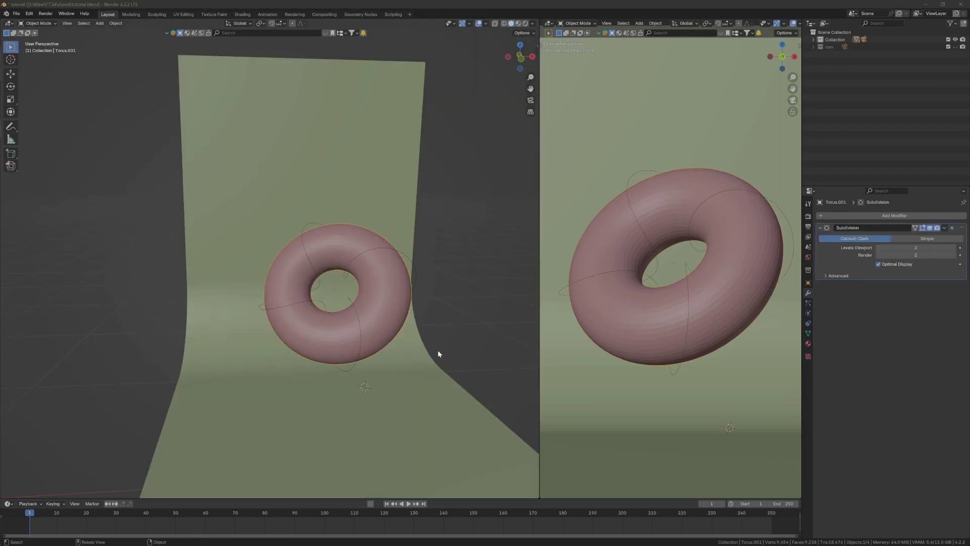
Duplicate the torus in place and shrink the copy's mesh inward by about 0.04 m with even thickness.
{"action": "scroll", "coordinate": [401, 320], "scroll_direction": "up", "scroll_amount": 3}
{"action": "key", "text": "shift+d"}
{"action": "right_click", "coordinate": [402, 284]}
{"action": "key", "text": "Tab"}
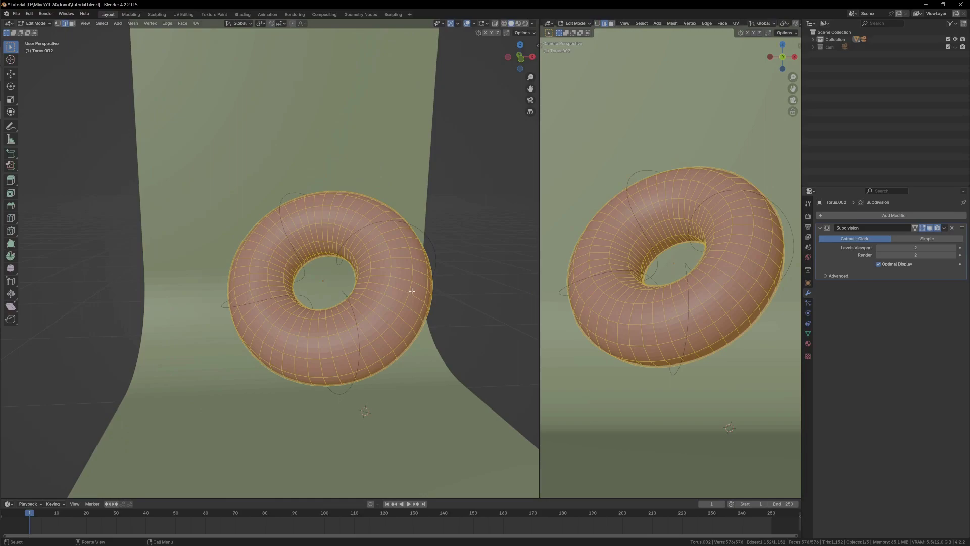
{"action": "key", "text": "alt+s"}
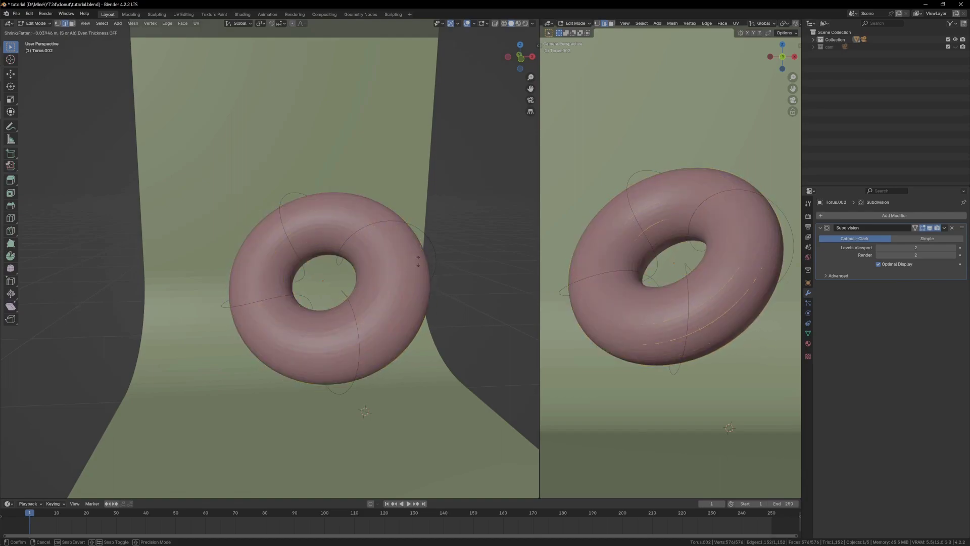
{"action": "left_click", "coordinate": [413, 261]}
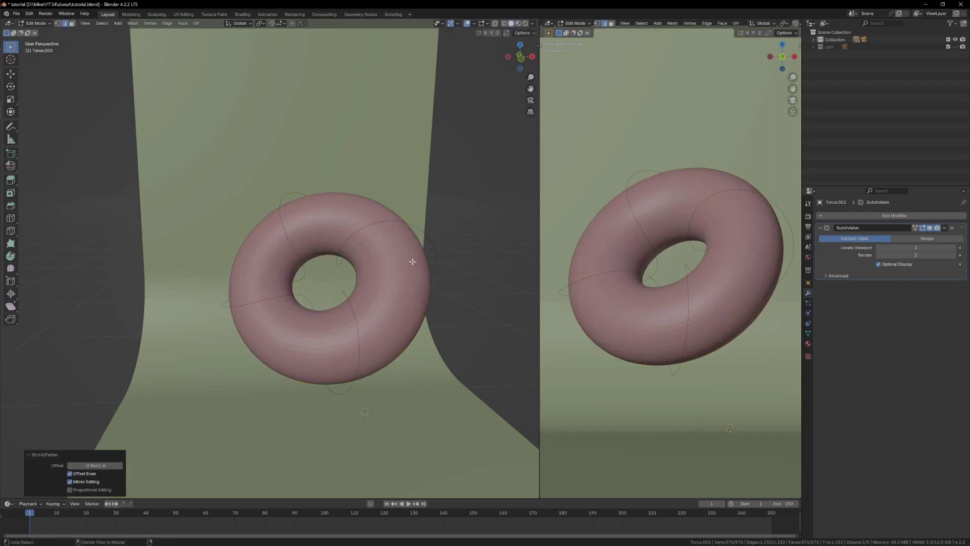
{"action": "key", "text": "Tab"}
{"action": "scroll", "coordinate": [412, 262], "scroll_direction": "up", "scroll_amount": 4}
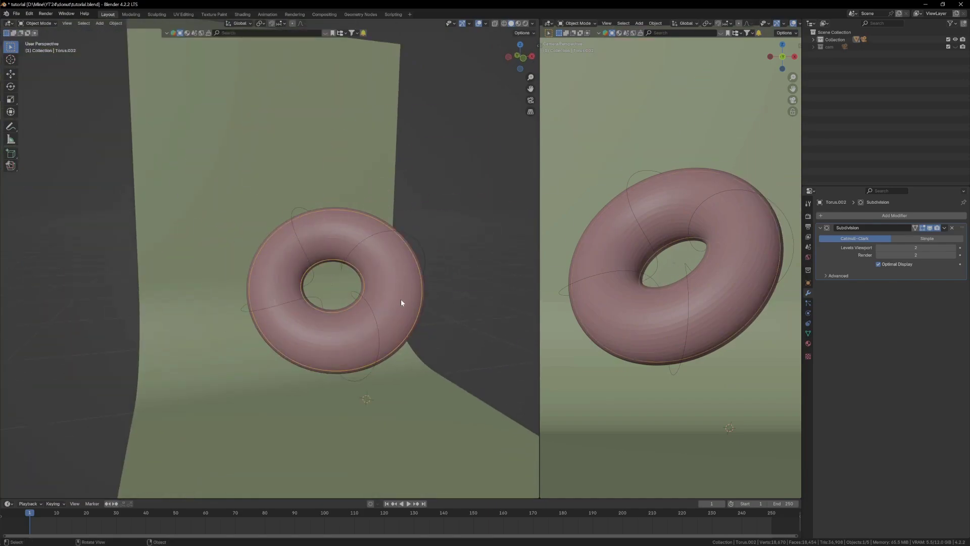
Hide the outer torus and select the shrunken inner copy.
{"action": "left_click", "coordinate": [401, 299]}
{"action": "key", "text": "h"}
{"action": "scroll", "coordinate": [401, 299], "scroll_direction": "up", "scroll_amount": 3}
{"action": "left_click", "coordinate": [402, 302]}
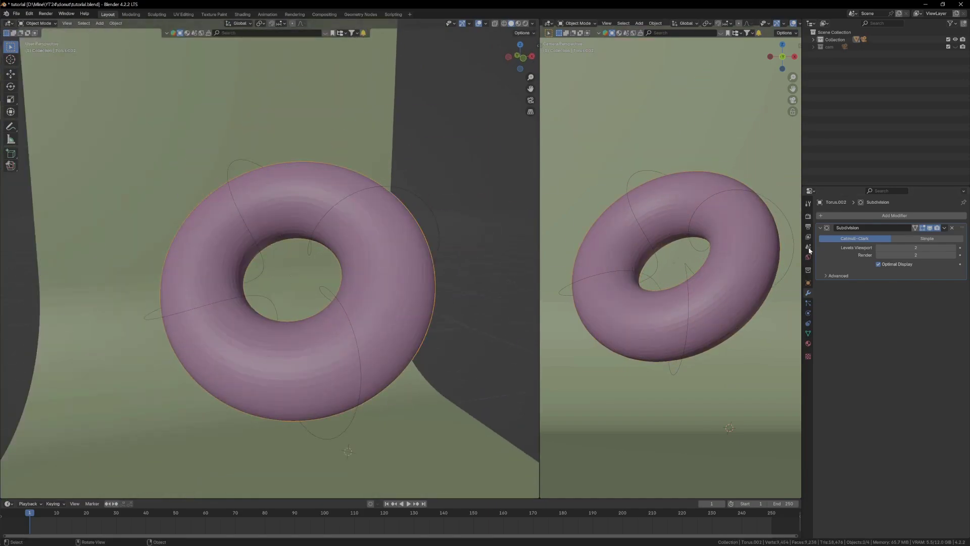
Add a Decimate modifier to the inner torus and set it to Un-Subdivide with 1 iteration.
{"action": "left_click", "coordinate": [847, 215]}
{"action": "left_click", "coordinate": [839, 214]}
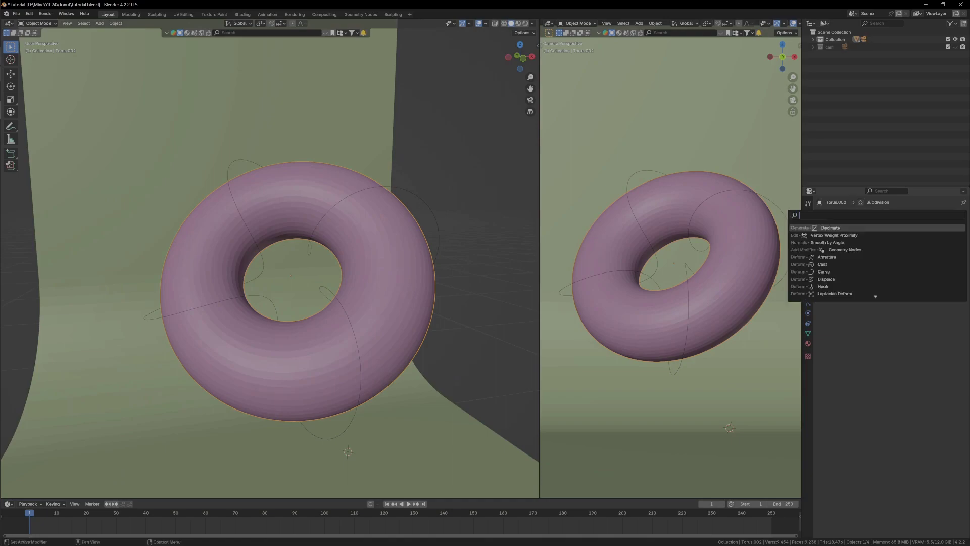
{"action": "type", "text": "dec"}
{"action": "key", "text": "Return"}
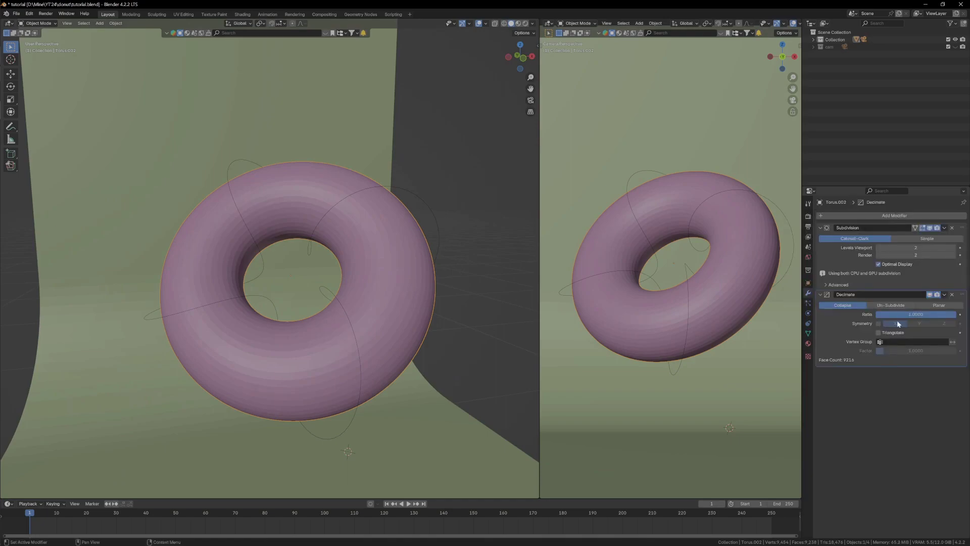
{"action": "left_click", "coordinate": [891, 295]}
{"action": "left_click", "coordinate": [954, 305]}
{"action": "middle_click_drag", "start_coordinate": [418, 307], "coordinate": [433, 301], "text": "shift"}
Add a Wireframe modifier to the inner torus after the Decimate modifier.
{"action": "left_click", "coordinate": [850, 219]}
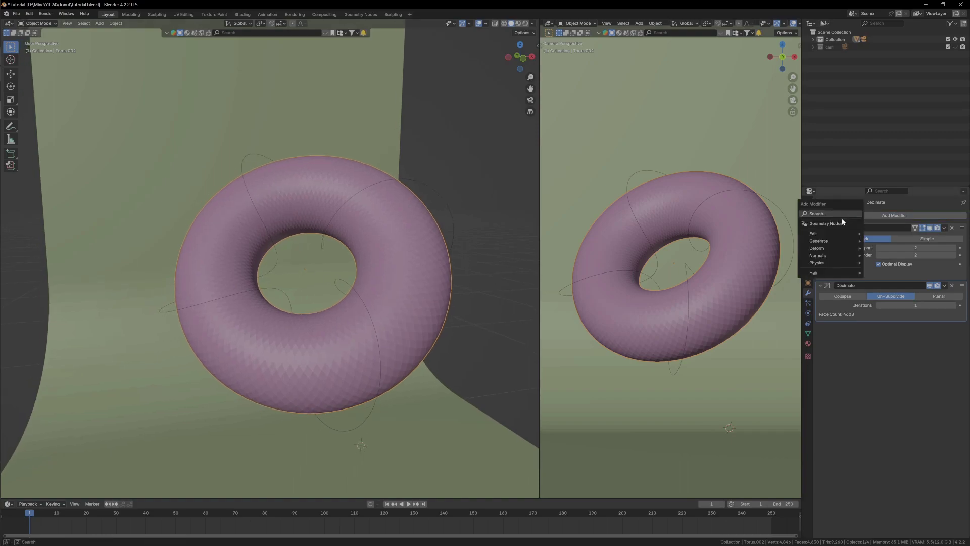
{"action": "type", "text": "wier"}
{"action": "key", "text": "Return"}
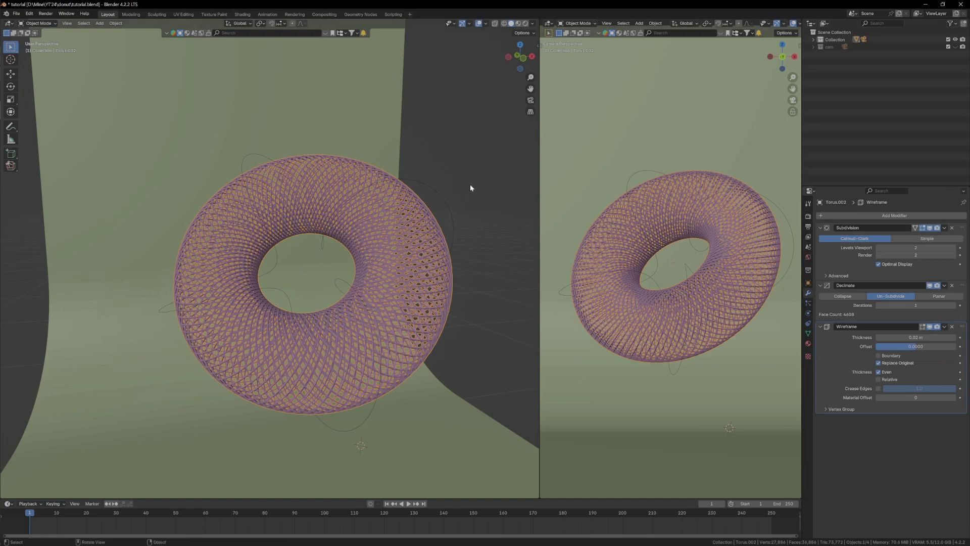
Adjust the Wireframe modifier's thickness on the inner torus to refine the lattice.
{"action": "left_click", "coordinate": [471, 178]}
{"action": "middle_click_drag", "start_coordinate": [398, 344], "coordinate": [405, 313]}
{"action": "scroll", "coordinate": [405, 313], "scroll_direction": "up", "scroll_amount": 2}
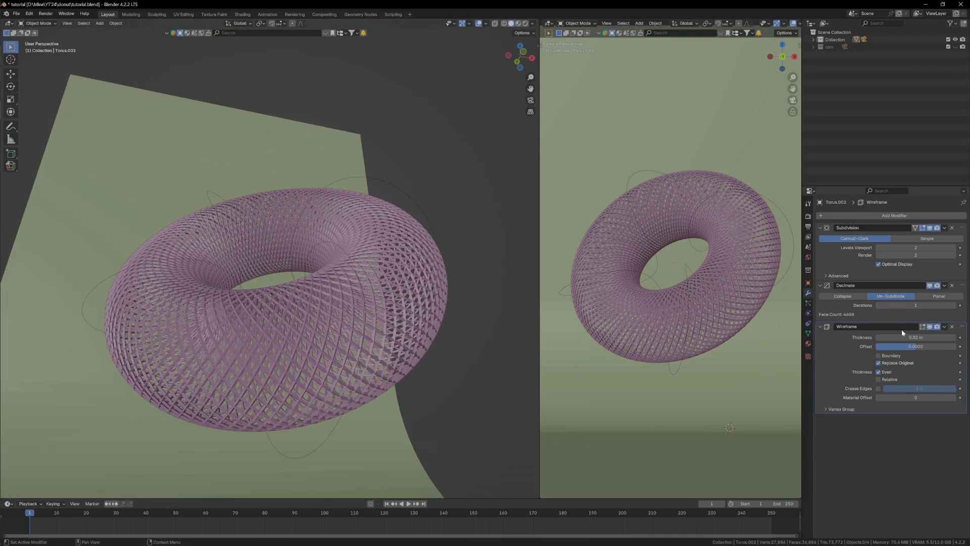
{"action": "mouse_move", "coordinate": [908, 335]}
{"action": "left_mouse_down"}
{"action": "mouse_move", "coordinate": [882, 335]}
{"action": "mouse_move", "coordinate": [902, 337]}
{"action": "left_mouse_up"}
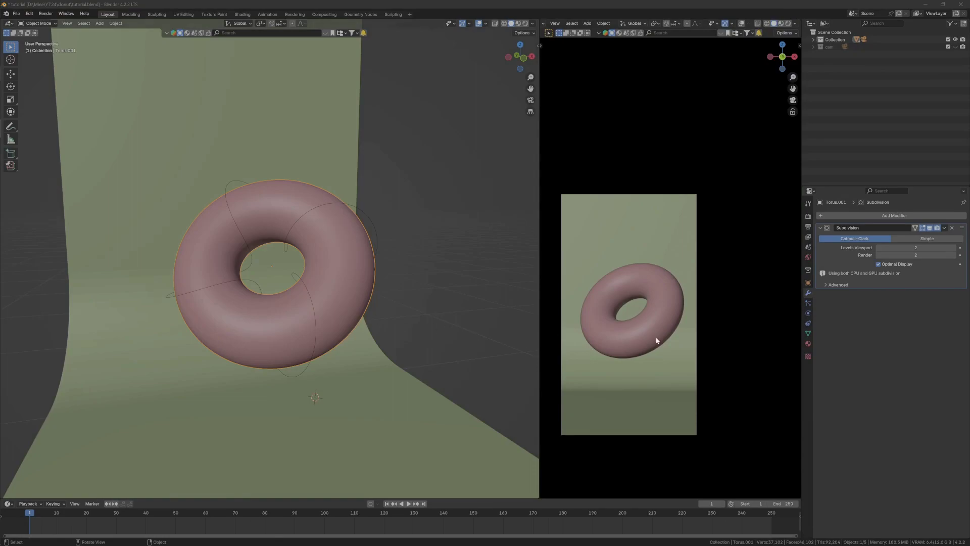
Add a Solidify modifier with a thickness of 0.03 m to the outer torus.
{"action": "scroll", "coordinate": [657, 340], "scroll_direction": "up", "scroll_amount": 2}
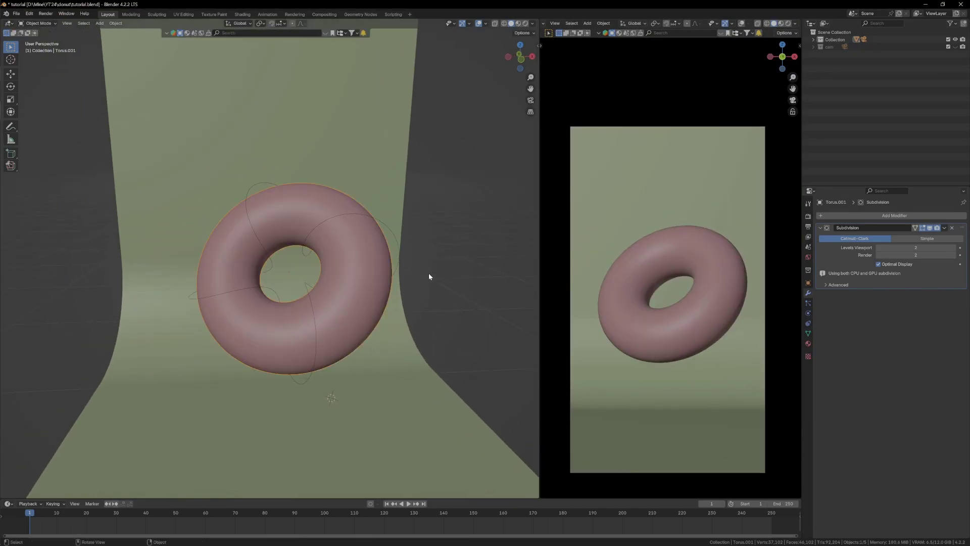
{"action": "key", "text": "q"}
{"action": "left_click", "coordinate": [429, 273]}
{"action": "left_click", "coordinate": [916, 315]}
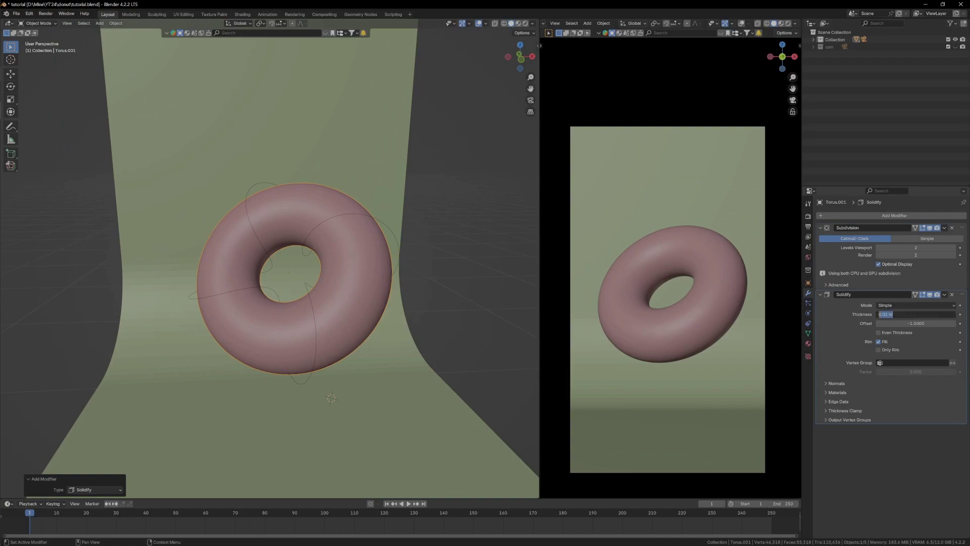
{"action": "type", "text": ".03"}
{"action": "key", "text": "Return"}
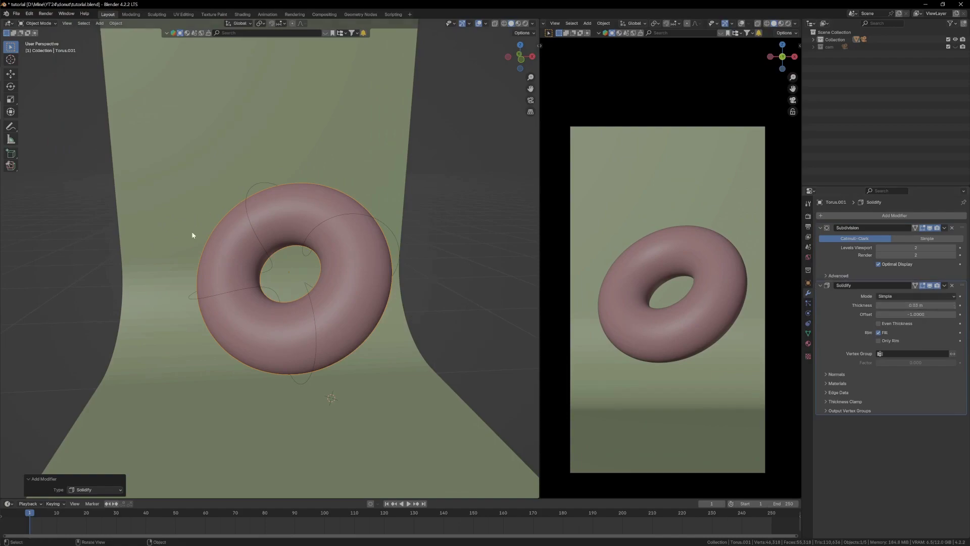
Convert the outer torus with its Subdivision and Solidify modifiers to a plain mesh.
{"action": "key", "text": "F3"}
{"action": "left_click", "coordinate": [459, 256]}
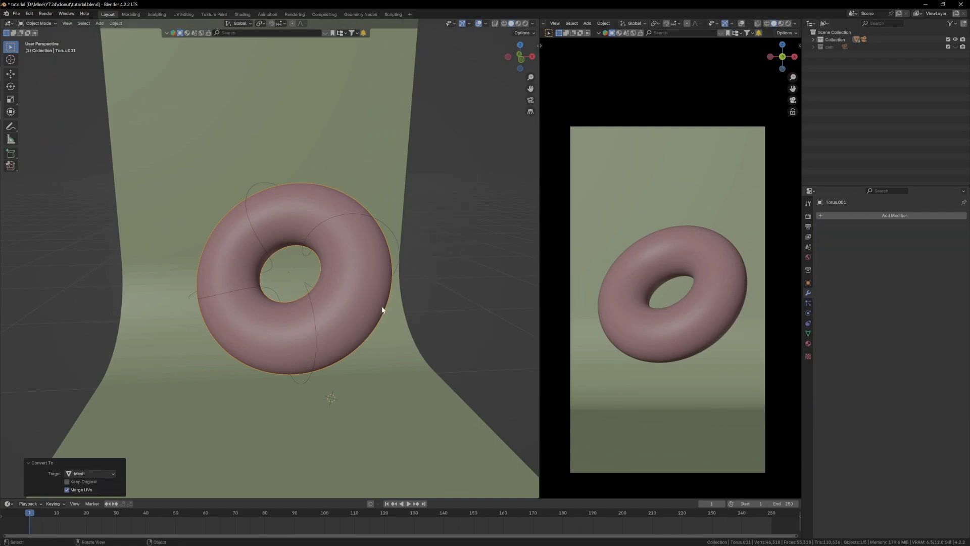
{"action": "key", "text": "g"}
{"action": "right_click", "coordinate": [431, 310]}
{"action": "scroll", "coordinate": [351, 322], "scroll_direction": "down", "scroll_amount": 3}
{"action": "middle_click_drag", "start_coordinate": [350, 322], "coordinate": [383, 330], "text": "shift"}
{"action": "scroll", "coordinate": [383, 330], "scroll_direction": "up", "scroll_amount": 3}
{"action": "middle_click_drag", "start_coordinate": [338, 237], "coordinate": [349, 244], "text": "shift"}
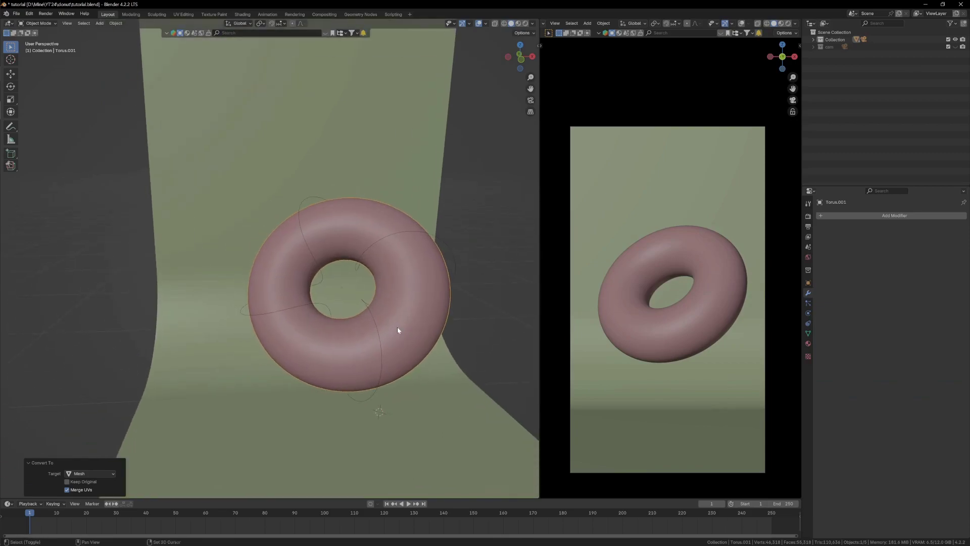
Search the add-on preferences for "cell" to check whether the Cell Fracture add-on is enabled.
{"action": "left_click", "coordinate": [120, 23]}
{"action": "left_click", "coordinate": [30, 14]}
{"action": "left_click", "coordinate": [57, 106]}
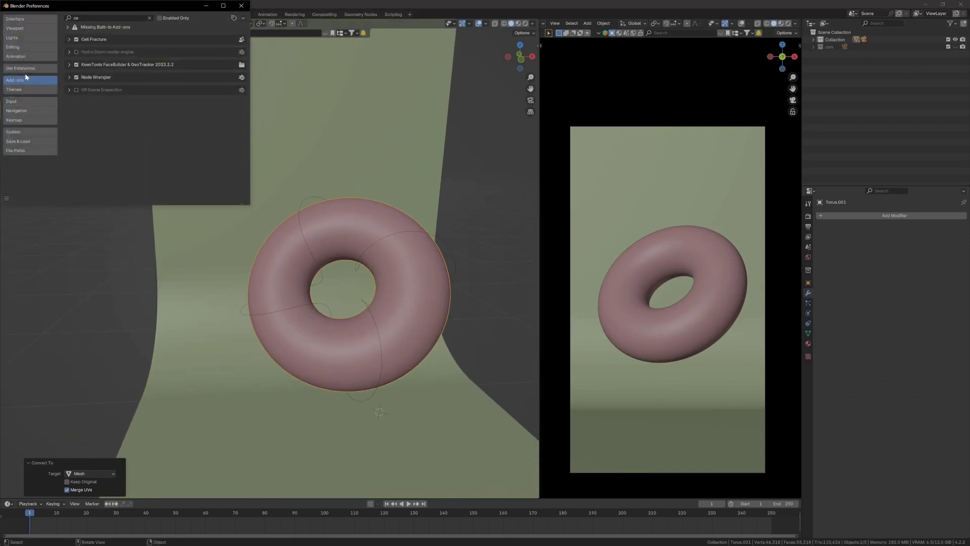
{"action": "left_click", "coordinate": [107, 18]}
{"action": "type", "text": "cell"}
{"action": "left_click", "coordinate": [241, 6]}
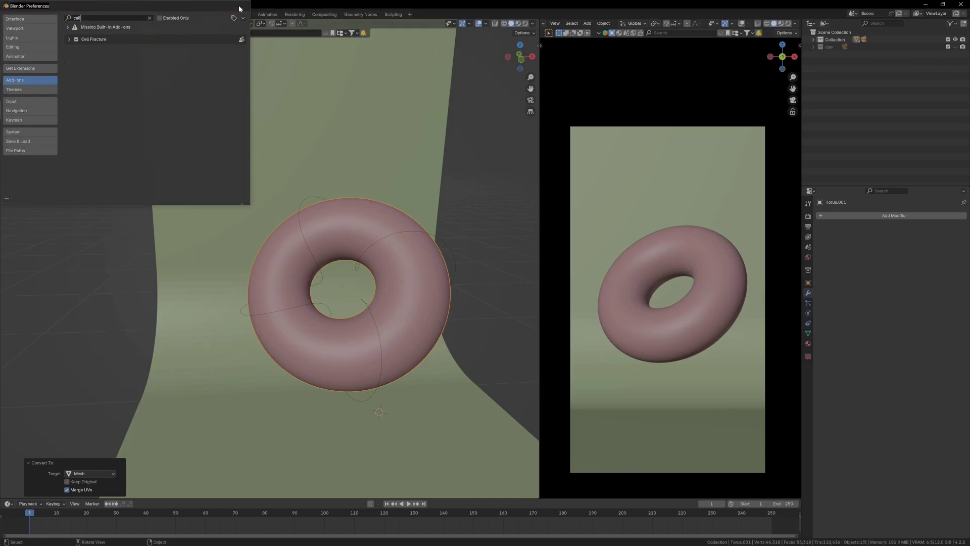
Run Cell Fracture on the outer torus mesh with Own Particles as the point source.
{"action": "left_click", "coordinate": [116, 23]}
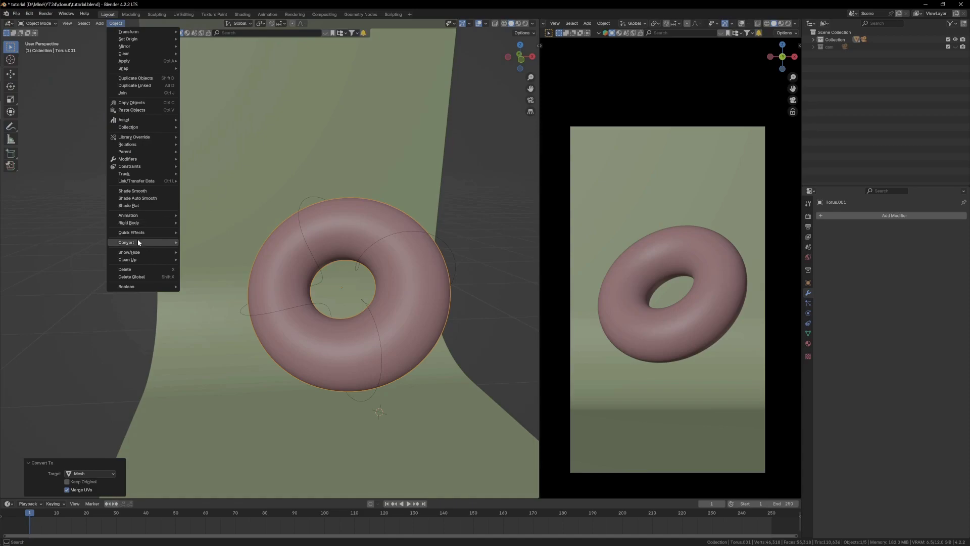
{"action": "mouse_move", "coordinate": [134, 234]}
{"action": "left_click", "coordinate": [230, 263]}
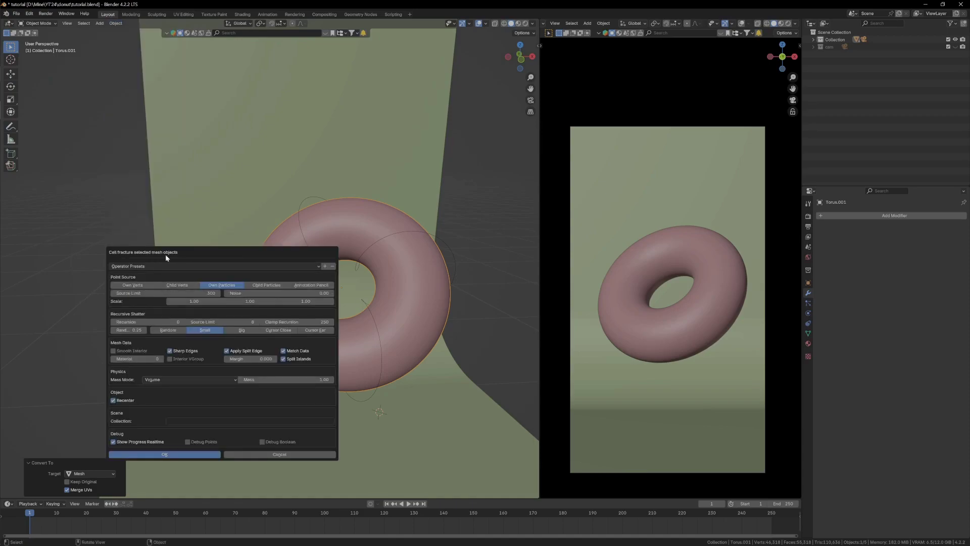
{"action": "left_click", "coordinate": [252, 355]}
{"action": "left_click", "coordinate": [119, 393]}
{"action": "key", "text": "Return"}
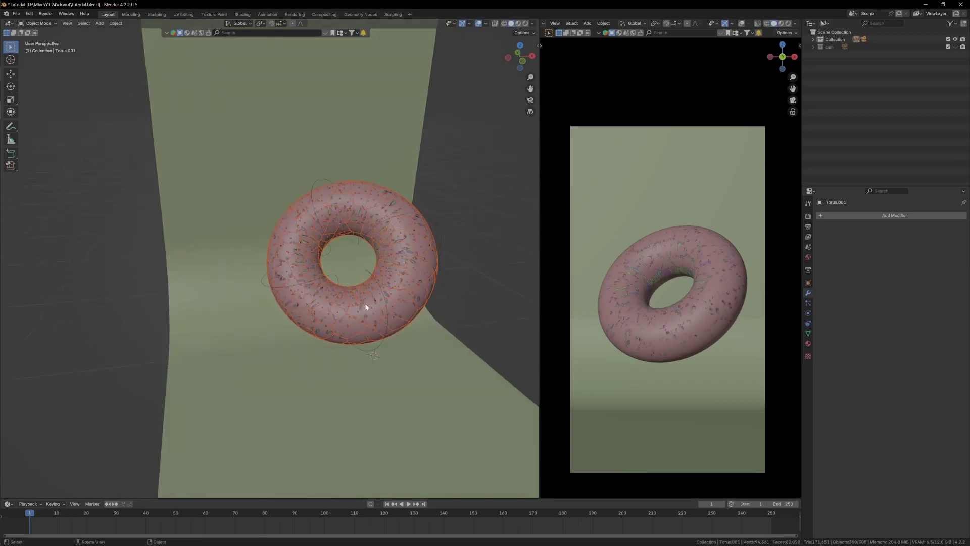
{"action": "key", "text": "g"}
{"action": "key", "text": "Escape"}
{"action": "middle_click_drag", "start_coordinate": [364, 317], "coordinate": [396, 311]}
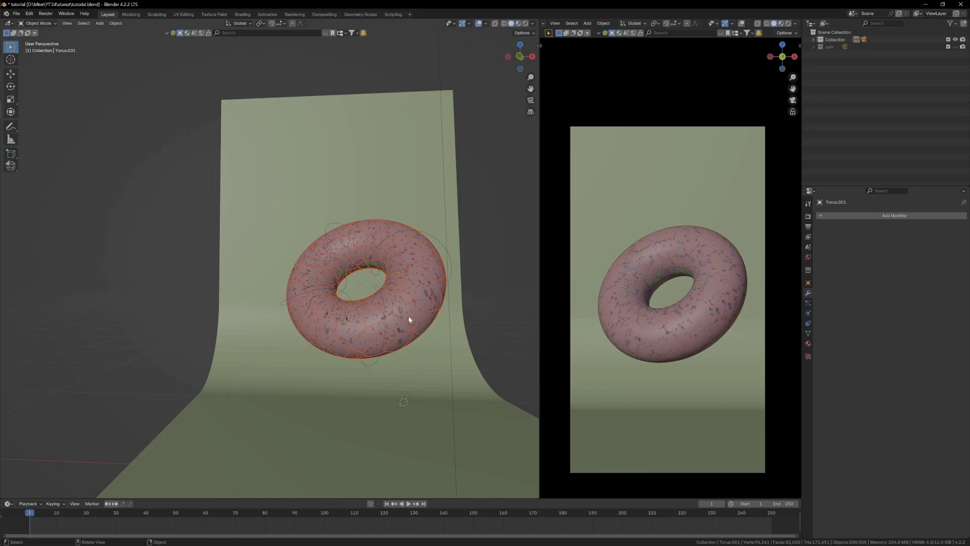
Move all the fractured torus cells to a new collection named "pieces" and collapse it in the outliner.
{"action": "key", "text": "m"}
{"action": "left_click", "coordinate": [409, 315]}
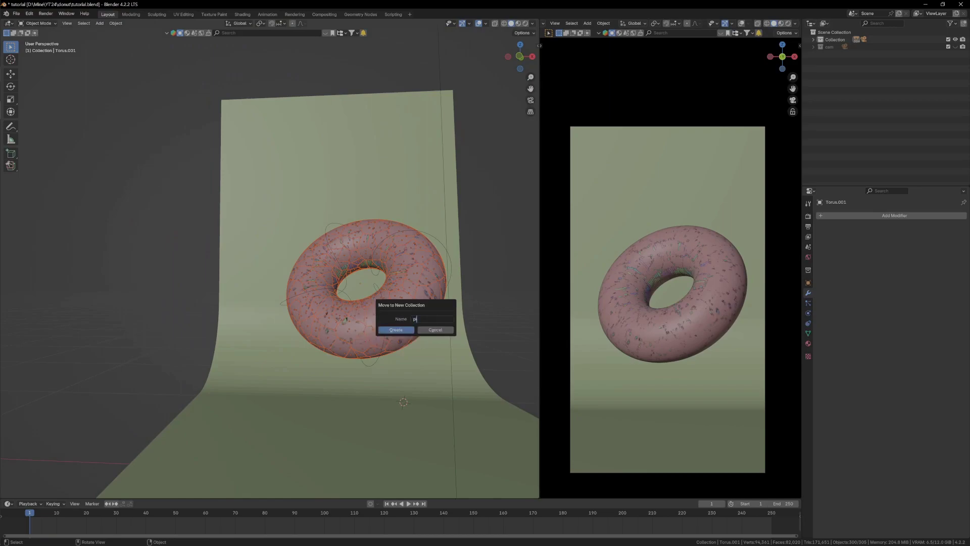
{"action": "key", "text": "Return"}
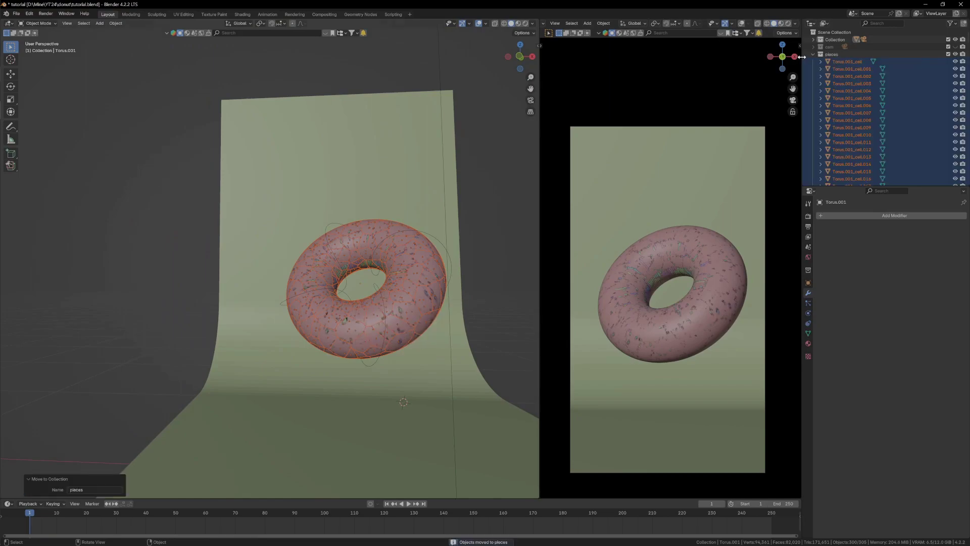
{"action": "left_click", "coordinate": [813, 54]}
Delete the original unfractured outer torus.
{"action": "left_click", "coordinate": [417, 262]}
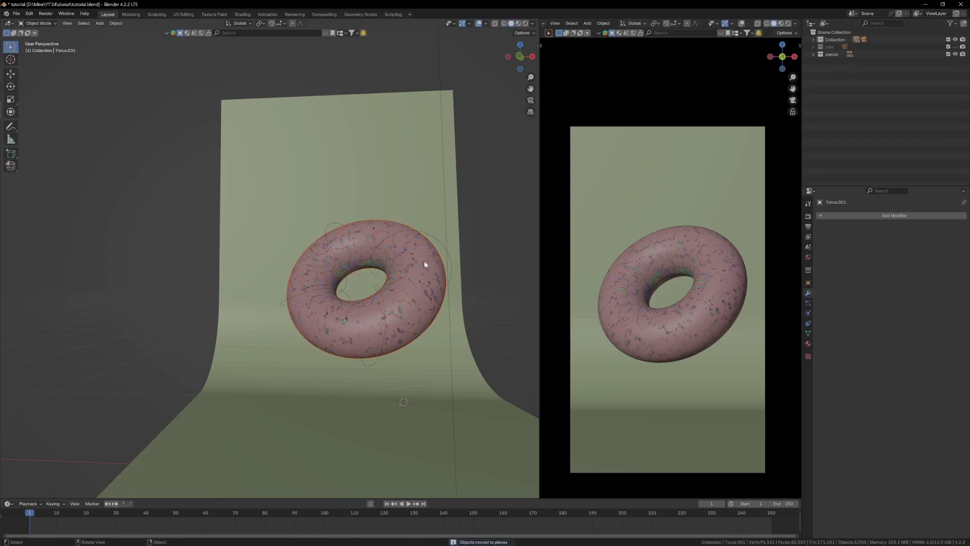
{"action": "key", "text": "g"}
{"action": "right_click", "coordinate": [207, 226]}
{"action": "key", "text": "x"}
{"action": "left_click", "coordinate": [410, 210]}
Make room for a Geometry Node editor and add a cube scaled to about 0.65 as the node carrier.
{"action": "middle_click_drag", "start_coordinate": [378, 291], "coordinate": [344, 320]}
{"action": "middle_click_drag", "start_coordinate": [396, 343], "coordinate": [311, 264], "text": "shift"}
{"action": "left_click_drag", "start_coordinate": [448, 499], "coordinate": [448, 350]}
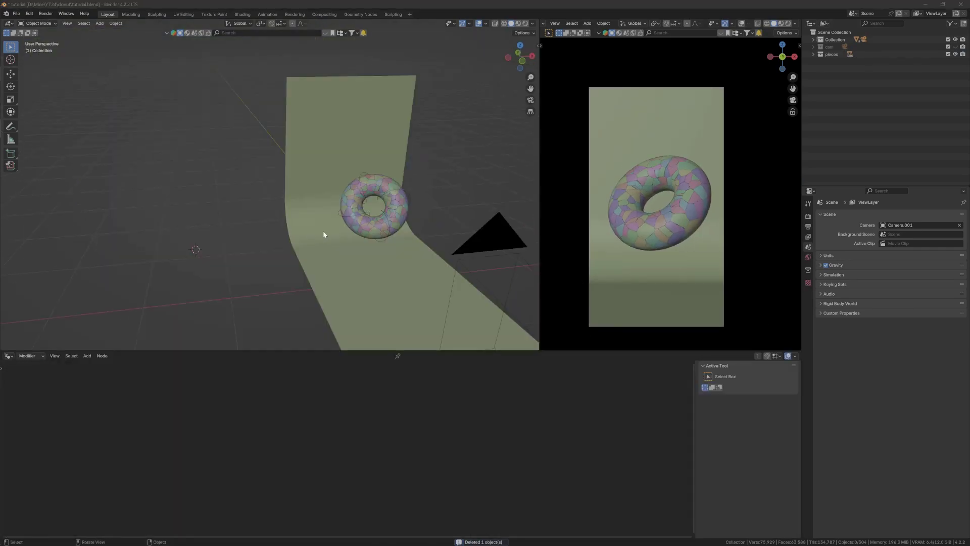
{"action": "scroll", "coordinate": [310, 211], "scroll_direction": "up", "scroll_amount": 3}
{"action": "key", "text": "shift+a"}
{"action": "mouse_move", "coordinate": [268, 186]}
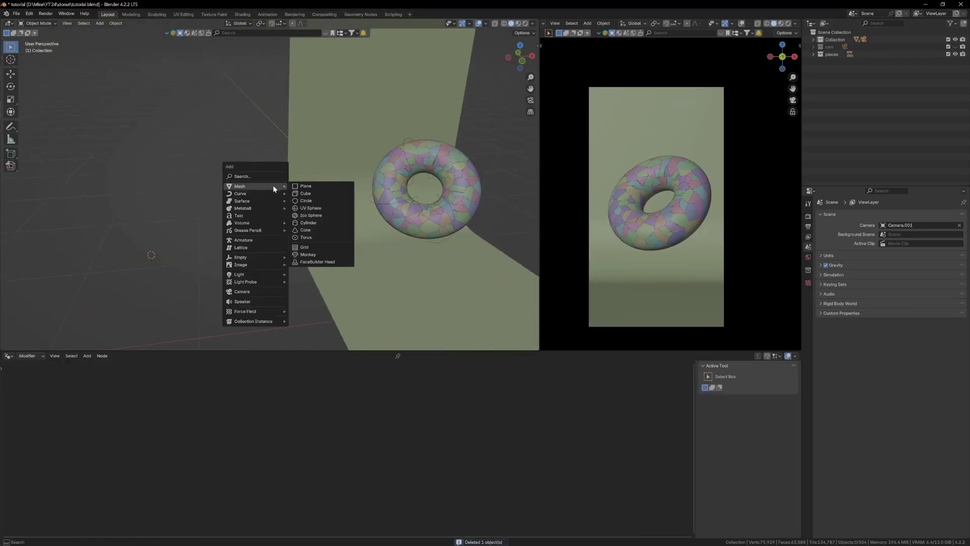
{"action": "left_click", "coordinate": [305, 194]}
{"action": "scroll", "coordinate": [405, 256], "scroll_direction": "down", "scroll_amount": 3}
{"action": "key", "text": "s"}
{"action": "left_click", "coordinate": [387, 363]}
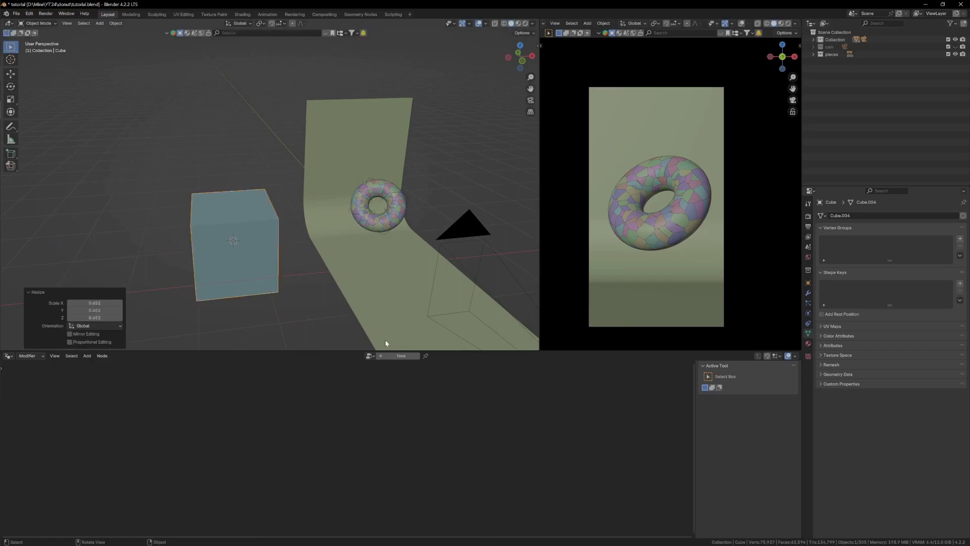
Create a new Geometry Nodes tree on the cube and remove its Group Input node.
{"action": "left_click", "coordinate": [397, 356]}
{"action": "right_click_drag", "start_coordinate": [378, 385], "coordinate": [359, 418], "text": "ctrl"}
{"action": "left_click", "coordinate": [295, 411]}
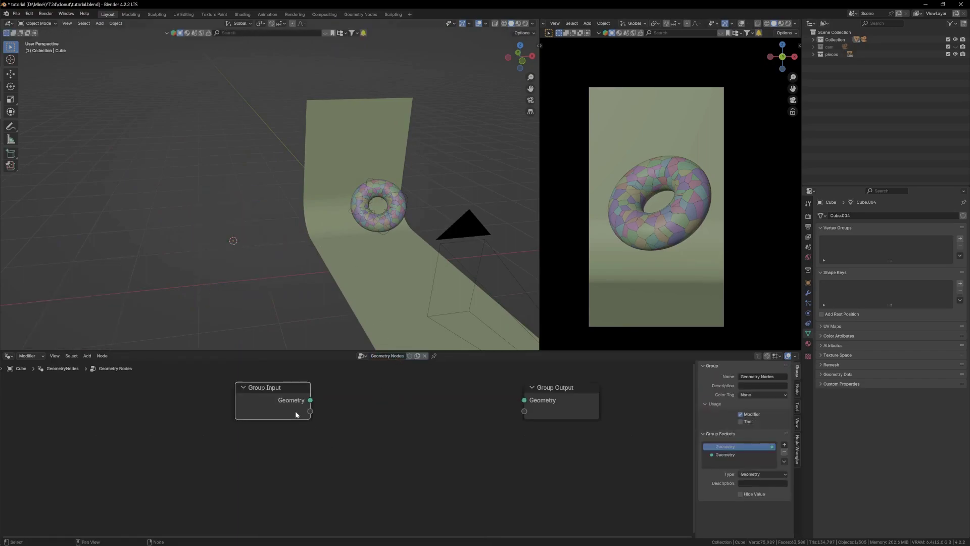
{"action": "key", "text": "x"}
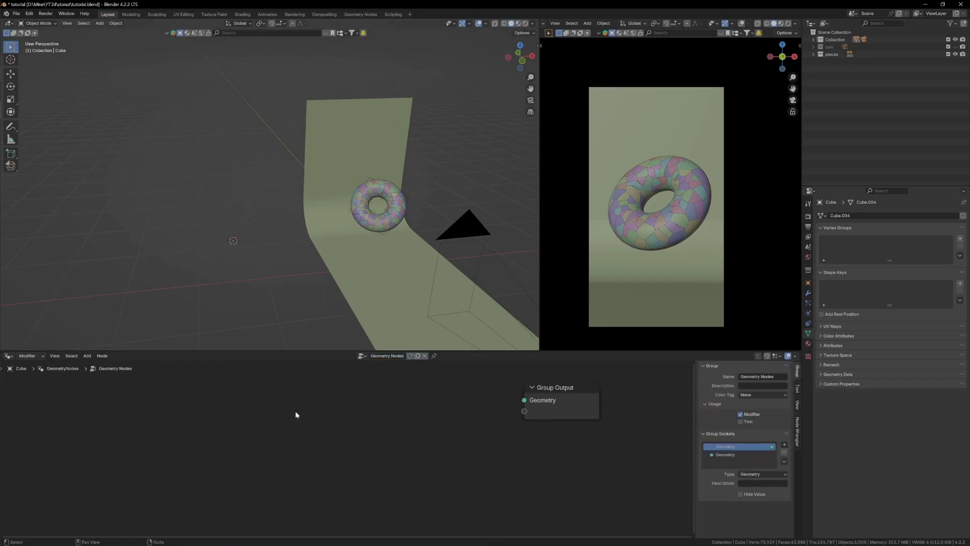
Hide the pieces collection and feed it into Group Output through a Collection Info node set to Relative with Separate Children.
{"action": "left_click", "coordinate": [956, 54]}
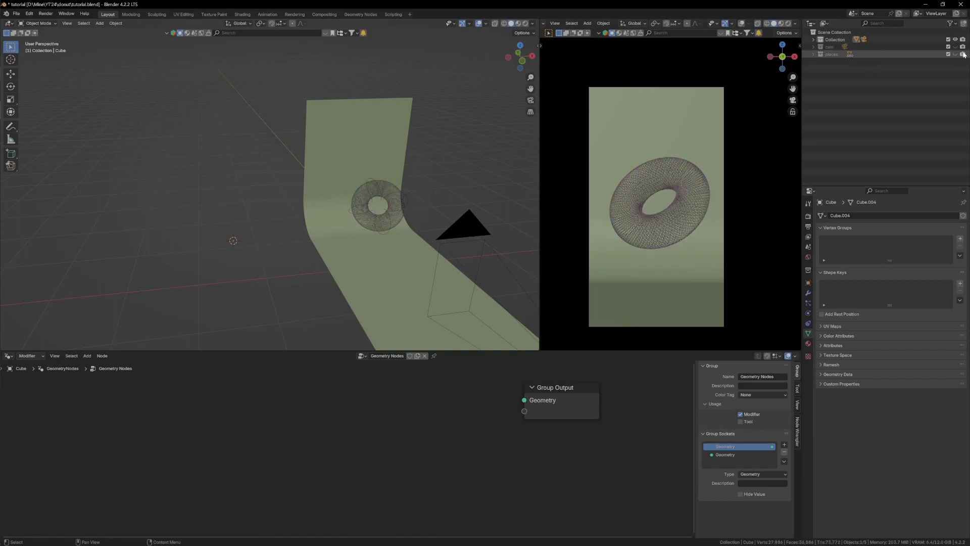
{"action": "left_click_drag", "start_coordinate": [828, 54], "coordinate": [565, 392]}
{"action": "scroll", "coordinate": [333, 456], "scroll_direction": "up", "scroll_amount": 1}
{"action": "left_click", "coordinate": [344, 451]}
{"action": "key", "text": "KP_Decimal"}
{"action": "key", "text": "g"}
{"action": "scroll", "coordinate": [466, 267], "scroll_direction": "down", "scroll_amount": 2}
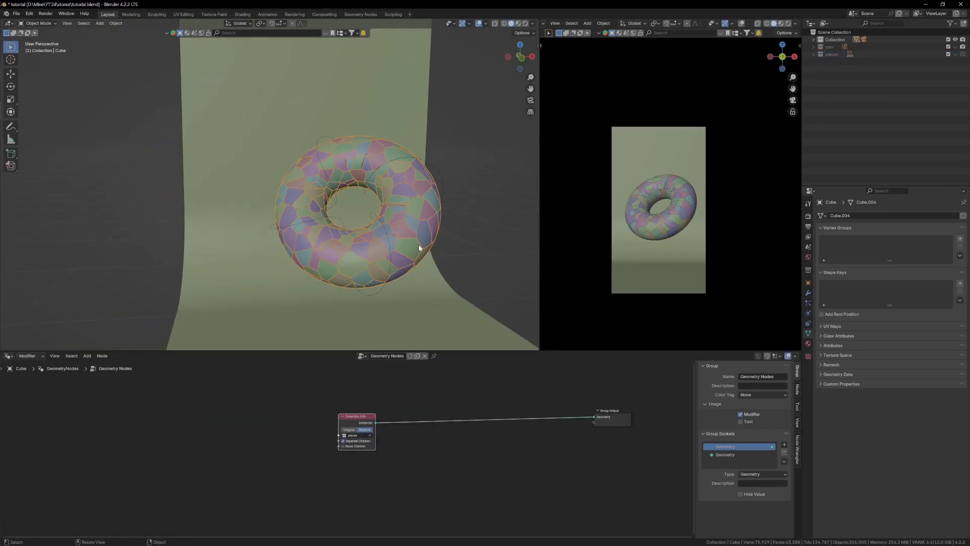
Insert a Scale Instances node between the Collection Info and Group Output nodes.
{"action": "scroll", "coordinate": [406, 233], "scroll_direction": "up", "scroll_amount": 2}
{"action": "scroll", "coordinate": [413, 251], "scroll_direction": "down", "scroll_amount": 1}
{"action": "scroll", "coordinate": [416, 243], "scroll_direction": "up", "scroll_amount": 2}
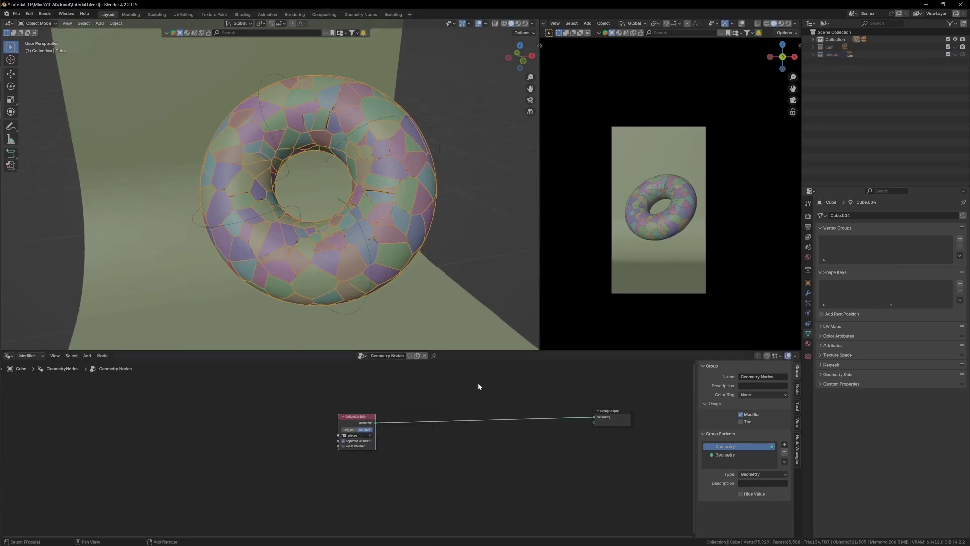
{"action": "key", "text": "shift+a"}
{"action": "type", "text": "sca"}
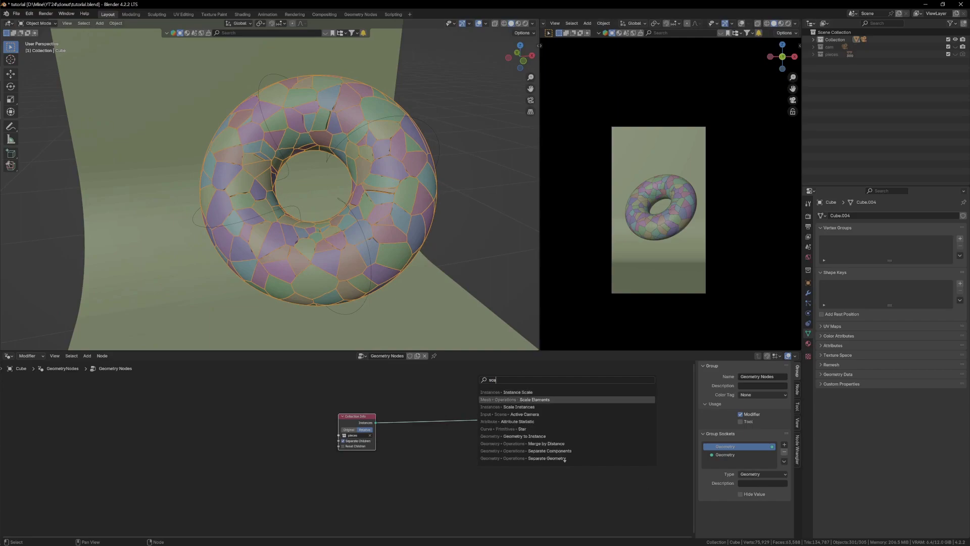
{"action": "left_click", "coordinate": [518, 407]}
{"action": "left_click", "coordinate": [496, 383]}
Insert a Rotate Instances node between the Scale Instances and Group Output nodes.
{"action": "key", "text": "shift+a"}
{"action": "type", "text": "rot"}
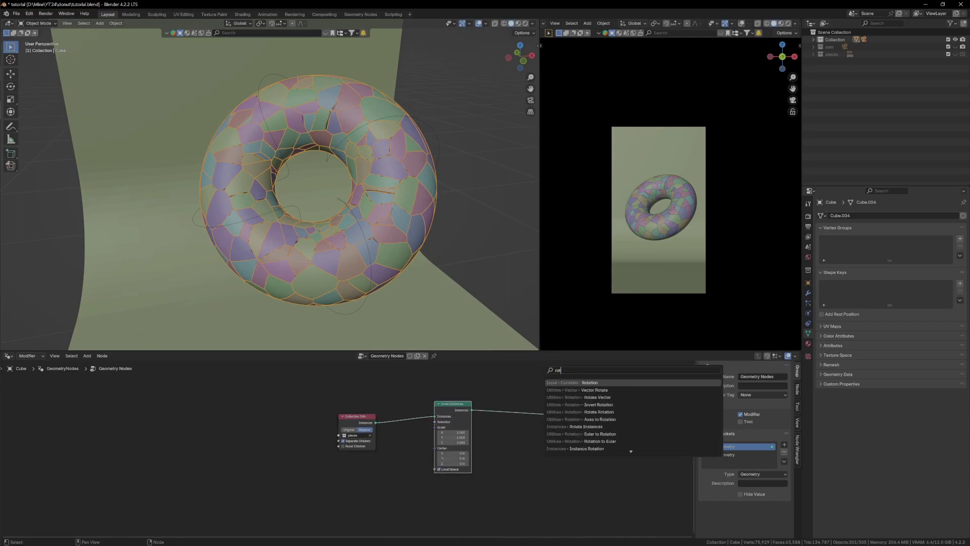
{"action": "type", "text": "ate in"}
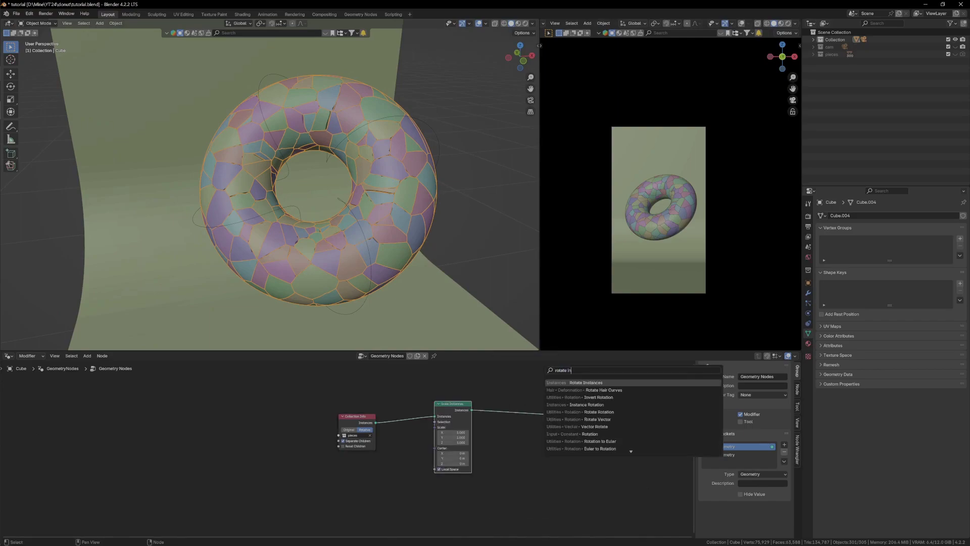
{"action": "key", "text": "Return"}
{"action": "left_click", "coordinate": [518, 406]}
Try shrinking and rotating the torus pieces with the Scale Instances and Rotate Instances values.
{"action": "left_click_drag", "start_coordinate": [447, 426], "coordinate": [429, 439]}
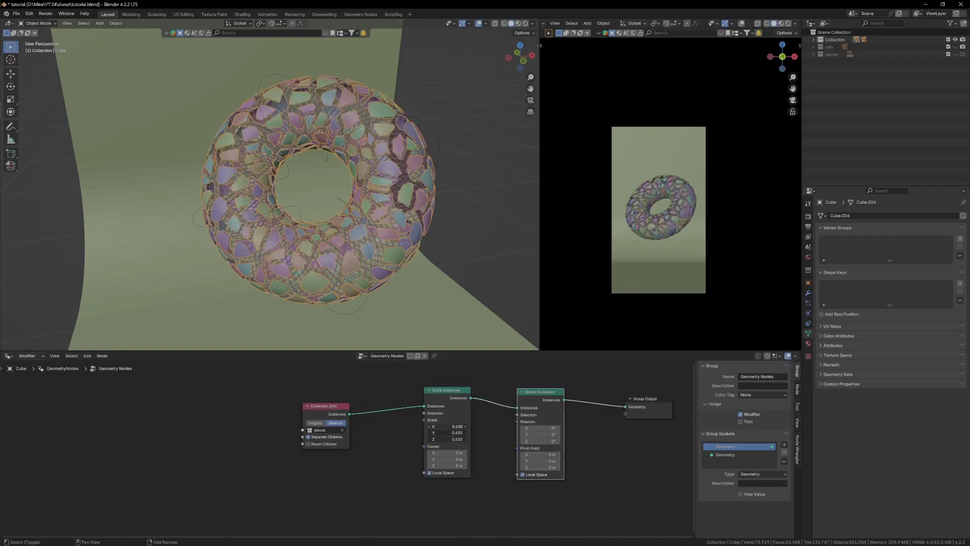
{"action": "right_click", "coordinate": [430, 439]}
{"action": "left_click_drag", "start_coordinate": [537, 429], "coordinate": [566, 428]}
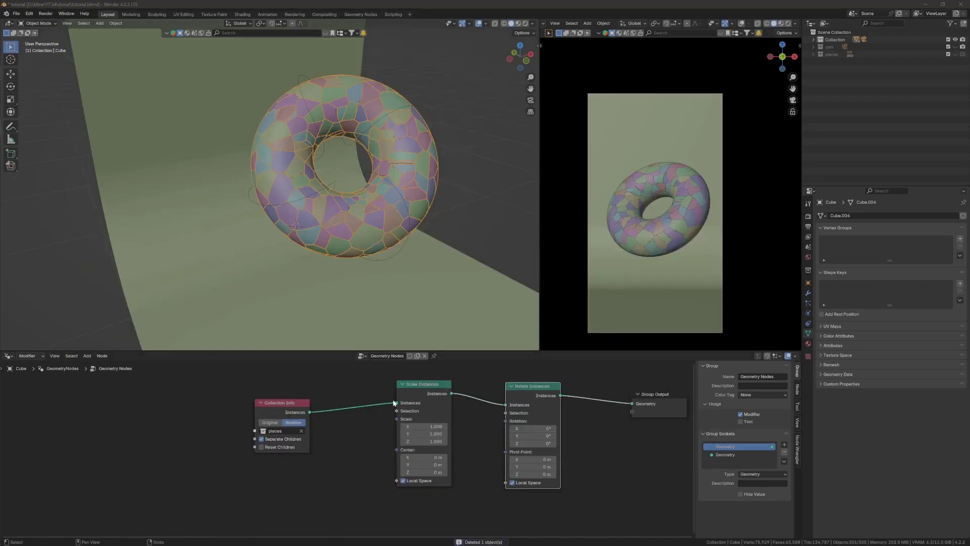
{"action": "middle_click_drag", "start_coordinate": [519, 457], "coordinate": [497, 429]}
{"action": "left_click_drag", "start_coordinate": [374, 392], "coordinate": [252, 405]}
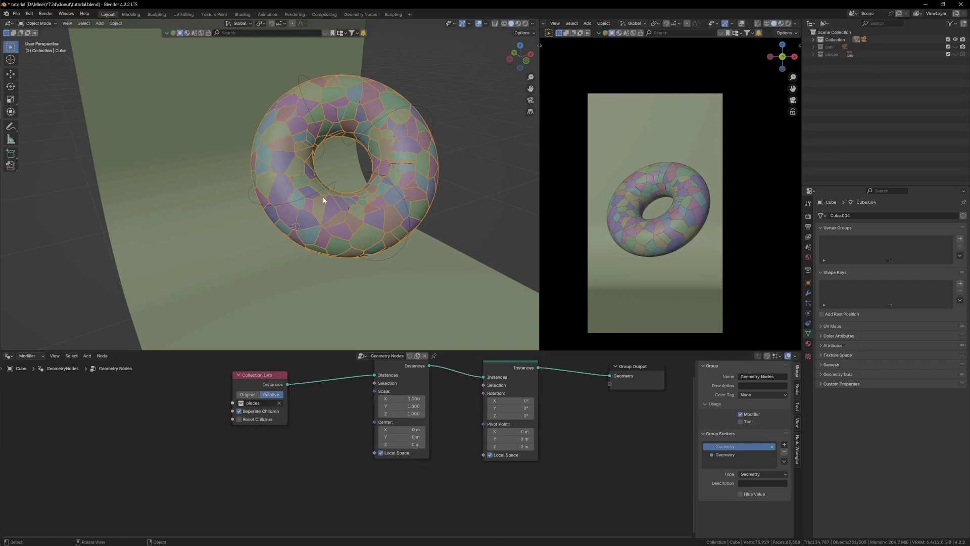
Try an icosphere scaled to about 0.11 as a test object moved beside the fractured torus.
{"action": "key", "text": "shift+a"}
{"action": "mouse_move", "coordinate": [289, 196]}
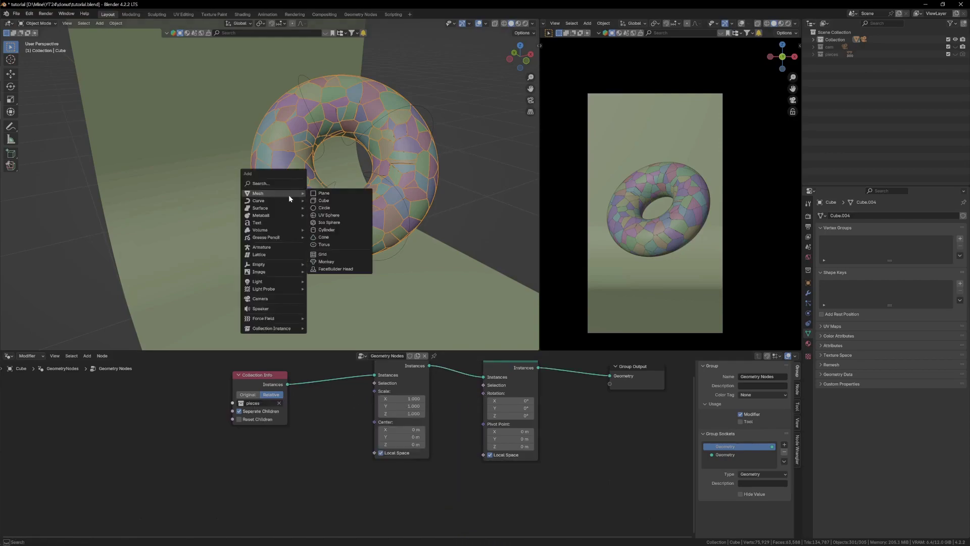
{"action": "left_click", "coordinate": [334, 222]}
{"action": "key", "text": "s"}
{"action": "left_click", "coordinate": [318, 217]}
{"action": "key", "text": "g"}
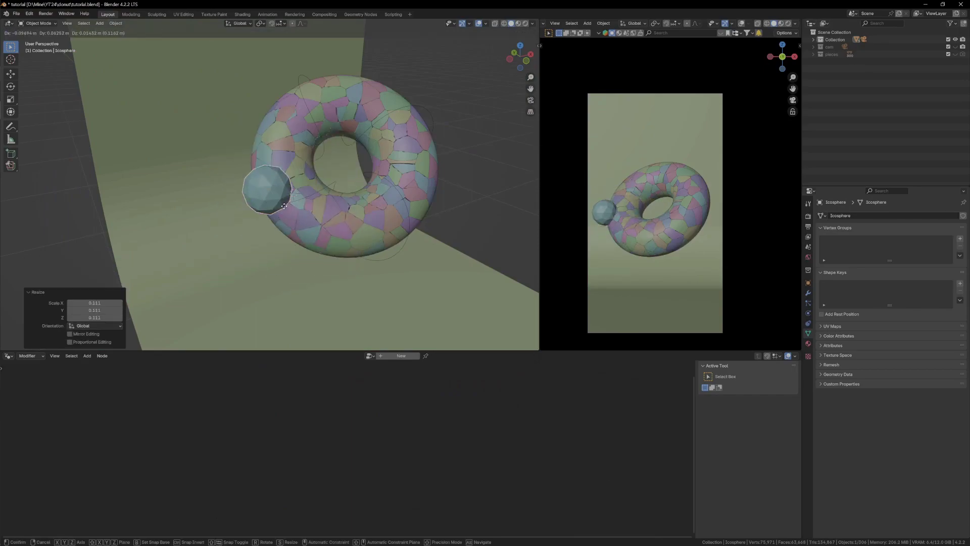
{"action": "left_click", "coordinate": [234, 229]}
{"action": "left_click", "coordinate": [427, 111]}
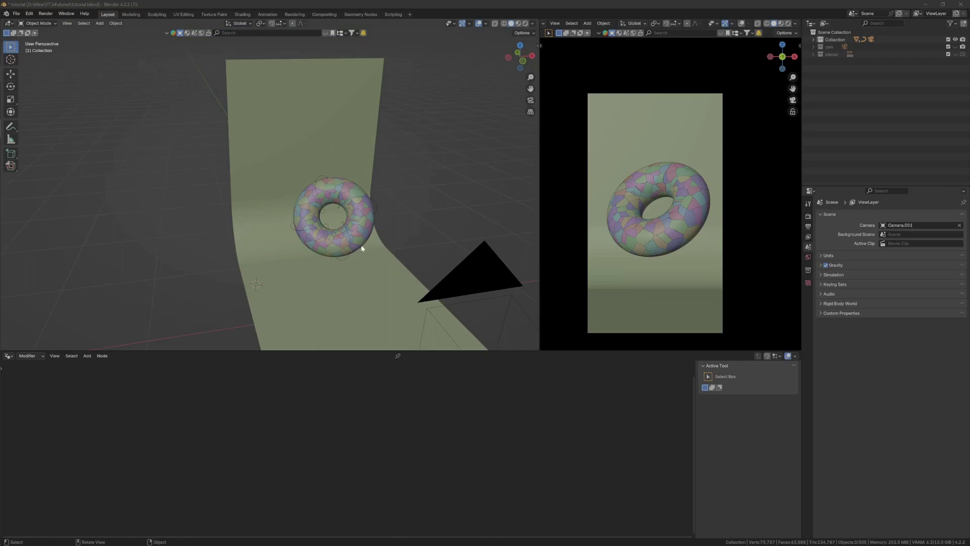
Add a UV sphere and scale it down to about 0.1 in front of the fractured torus.
{"action": "middle_click_drag", "start_coordinate": [362, 249], "coordinate": [359, 207], "text": "shift"}
{"action": "scroll", "coordinate": [352, 201], "scroll_direction": "up", "scroll_amount": 2}
{"action": "key", "text": "shift+a"}
{"action": "mouse_move", "coordinate": [335, 198]}
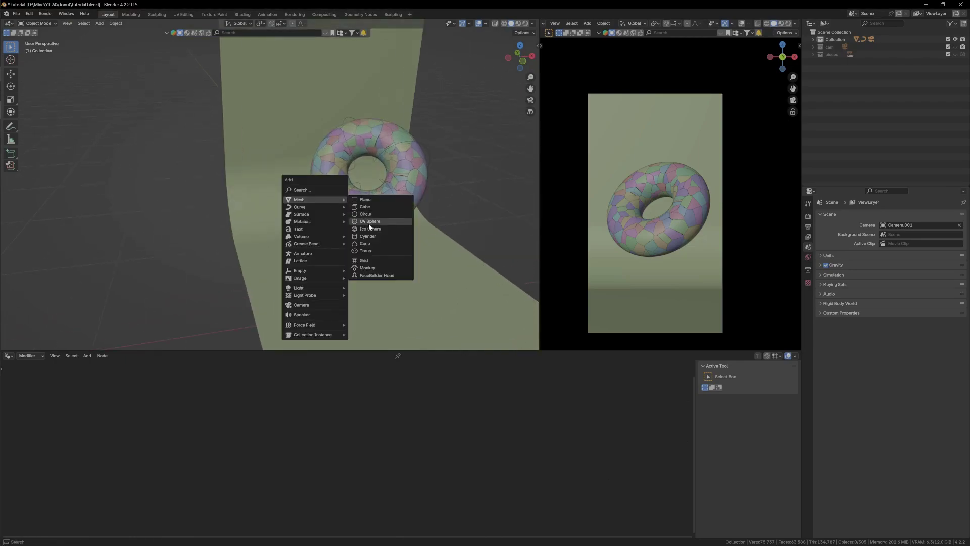
{"action": "left_click", "coordinate": [373, 221]}
{"action": "key", "text": "s"}
{"action": "left_click", "coordinate": [346, 205]}
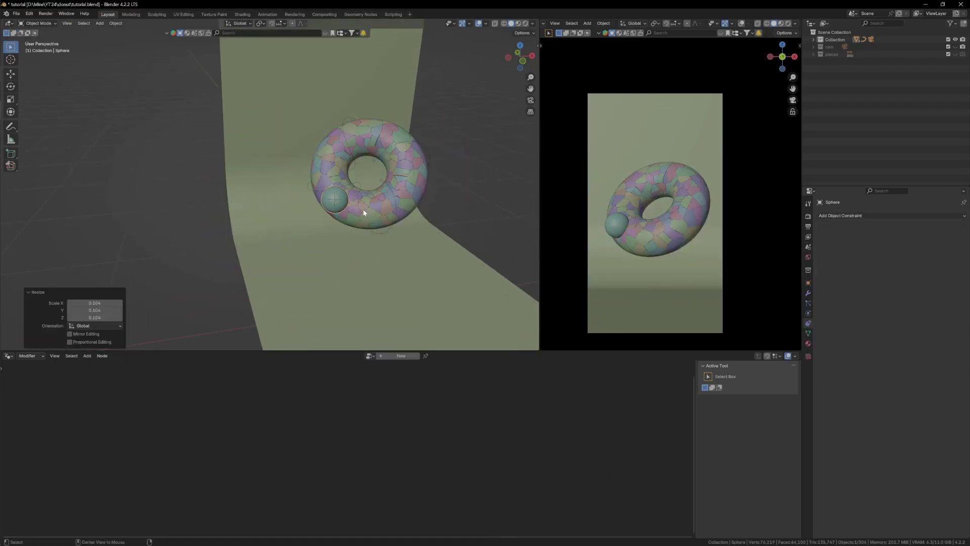
Clear the small sphere's location so it sits at the world origin below the torus.
{"action": "key", "text": "alt+g"}
{"action": "scroll", "coordinate": [352, 220], "scroll_direction": "down", "scroll_amount": 2}
{"action": "scroll", "coordinate": [353, 238], "scroll_direction": "up", "scroll_amount": 2}
{"action": "middle_click_drag", "start_coordinate": [364, 242], "coordinate": [403, 227]}
{"action": "key", "text": "g"}
{"action": "right_click", "coordinate": [493, 219]}
{"action": "middle_click_drag", "start_coordinate": [428, 264], "coordinate": [331, 267]}
{"action": "key", "text": "g"}
{"action": "right_click", "coordinate": [428, 244]}
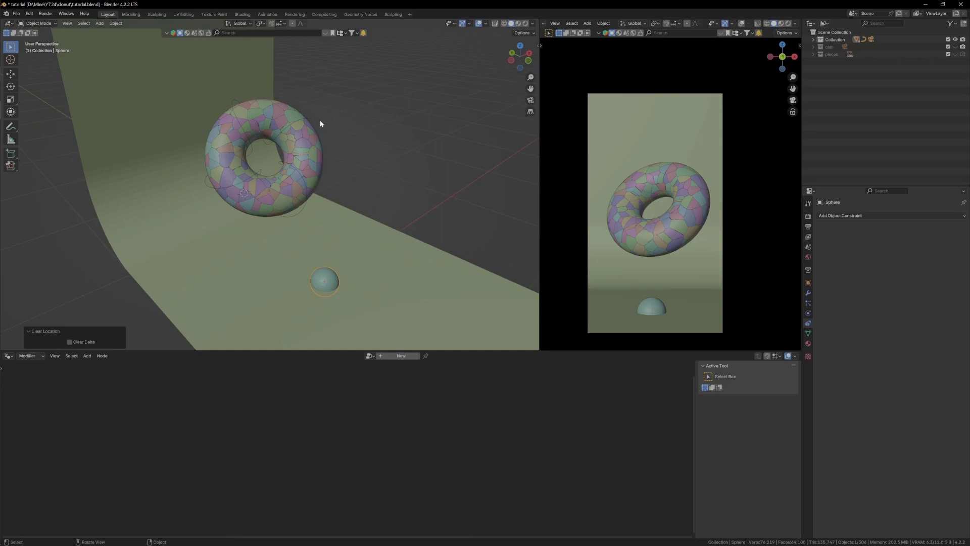
Convert the Torus.003 loops wrapped around the fractured torus into a curve object.
{"action": "left_click", "coordinate": [318, 122]}
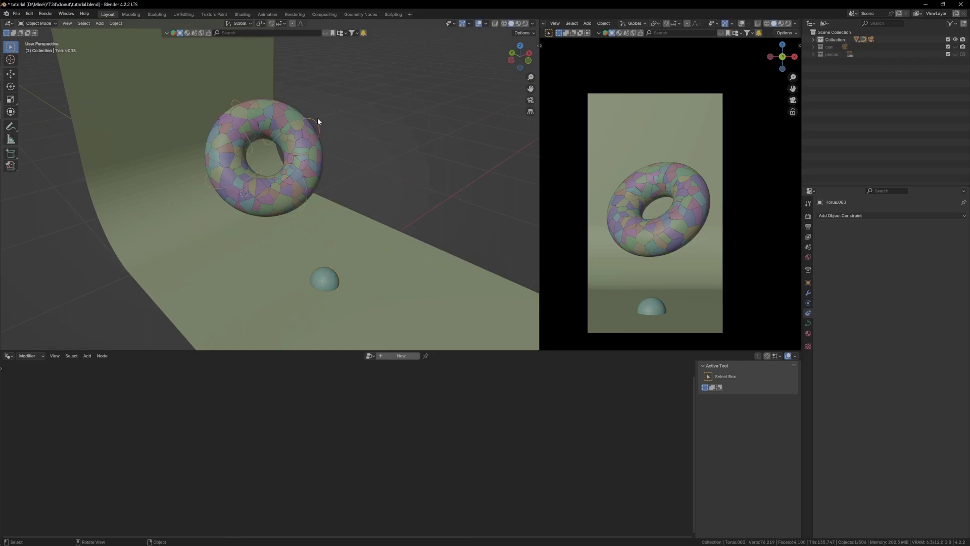
{"action": "left_click", "coordinate": [116, 23]}
{"action": "mouse_move", "coordinate": [135, 236]}
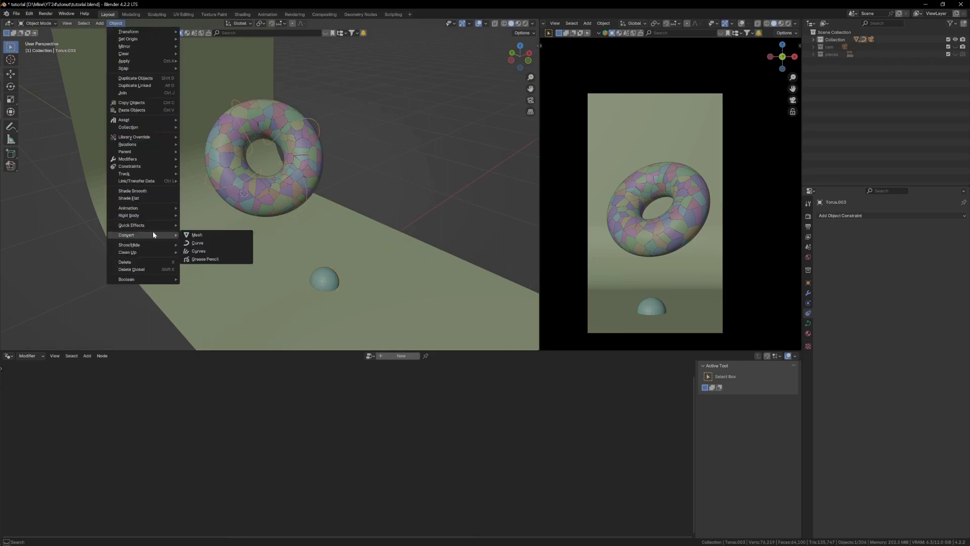
{"action": "left_click", "coordinate": [197, 243]}
{"action": "scroll", "coordinate": [267, 173], "scroll_direction": "up", "scroll_amount": 3}
{"action": "middle_click_drag", "start_coordinate": [353, 78], "coordinate": [365, 220]}
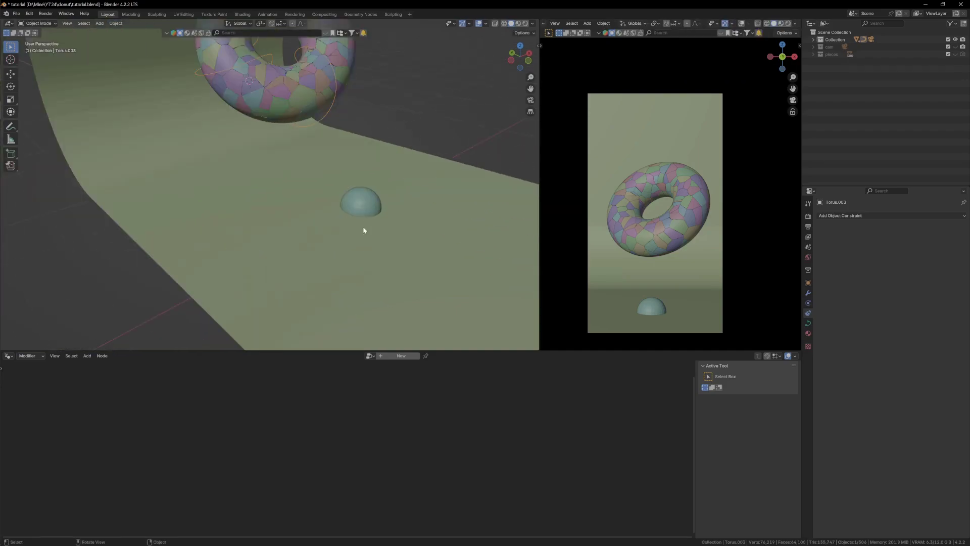
Give the sphere a Follow Path constraint that targets the Torus.003 curve.
{"action": "left_click", "coordinate": [373, 200]}
{"action": "left_click", "coordinate": [908, 215]}
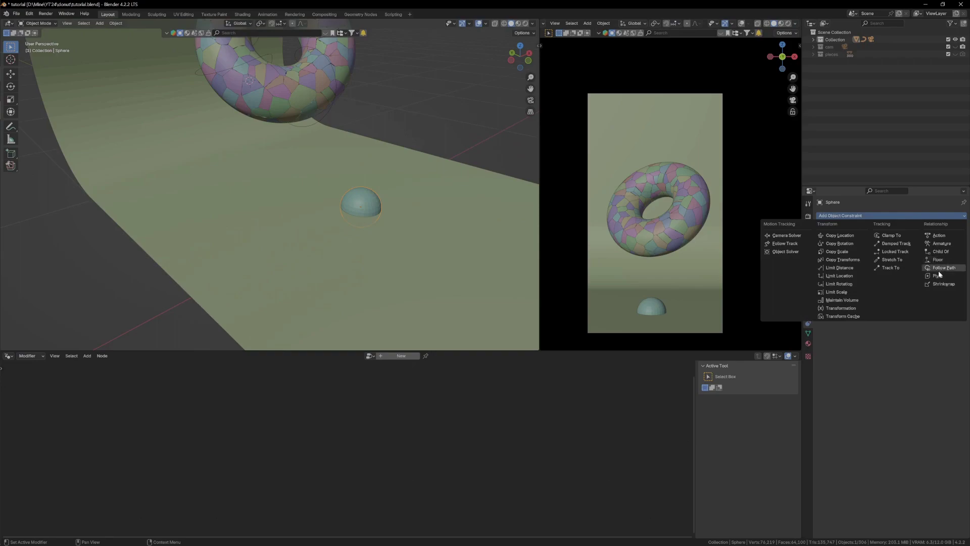
{"action": "left_click", "coordinate": [941, 268]}
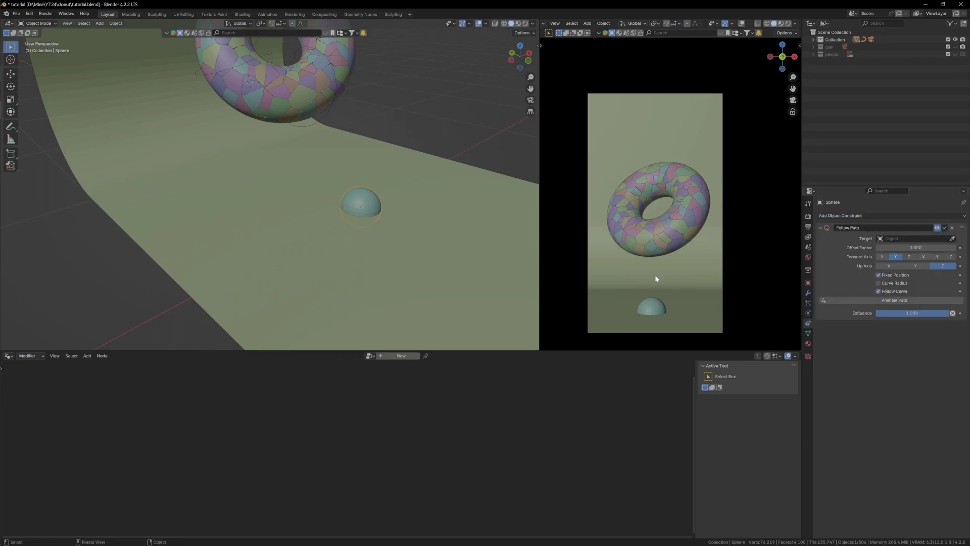
{"action": "scroll", "coordinate": [455, 255], "scroll_direction": "down", "scroll_amount": 2}
{"action": "middle_click_drag", "start_coordinate": [344, 189], "coordinate": [324, 239], "text": "shift"}
{"action": "left_click", "coordinate": [952, 239]}
{"action": "left_click", "coordinate": [323, 87]}
{"action": "middle_click_drag", "start_coordinate": [323, 87], "coordinate": [312, 149]}
{"action": "scroll", "coordinate": [312, 150], "scroll_direction": "up", "scroll_amount": 4}
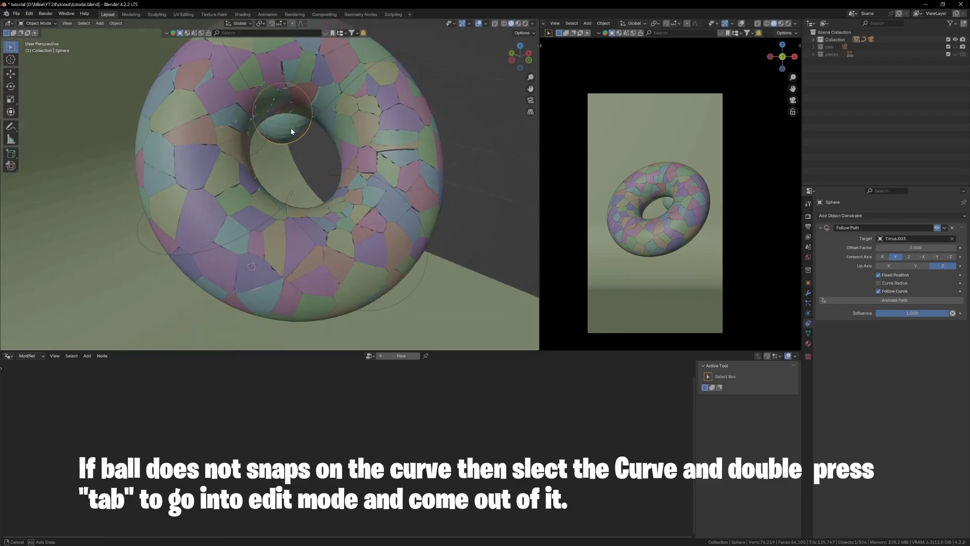
Scale the sphere down to about half its size and run its Follow Path Offset Factor up to 1.000.
{"action": "key", "text": "s"}
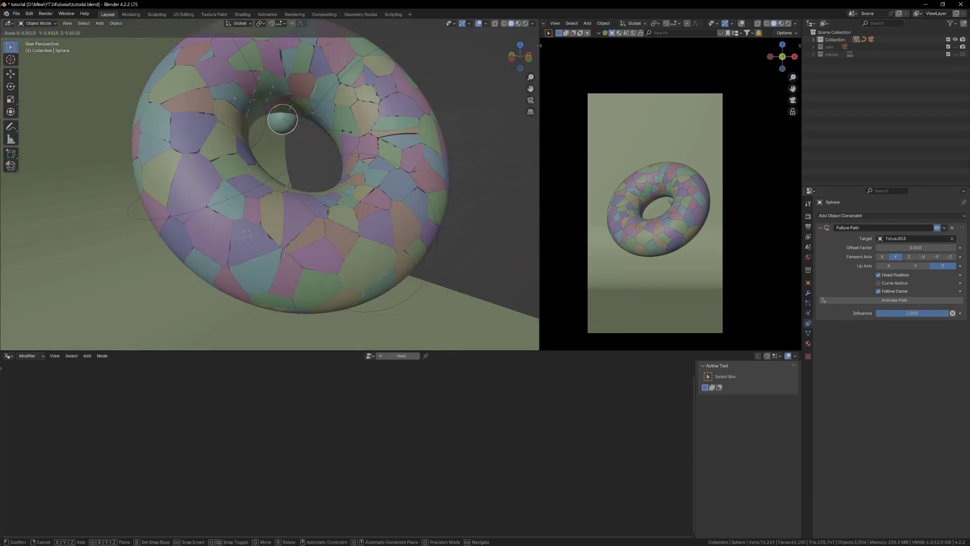
{"action": "key", "text": "Return"}
{"action": "scroll", "coordinate": [368, 210], "scroll_direction": "down", "scroll_amount": 5}
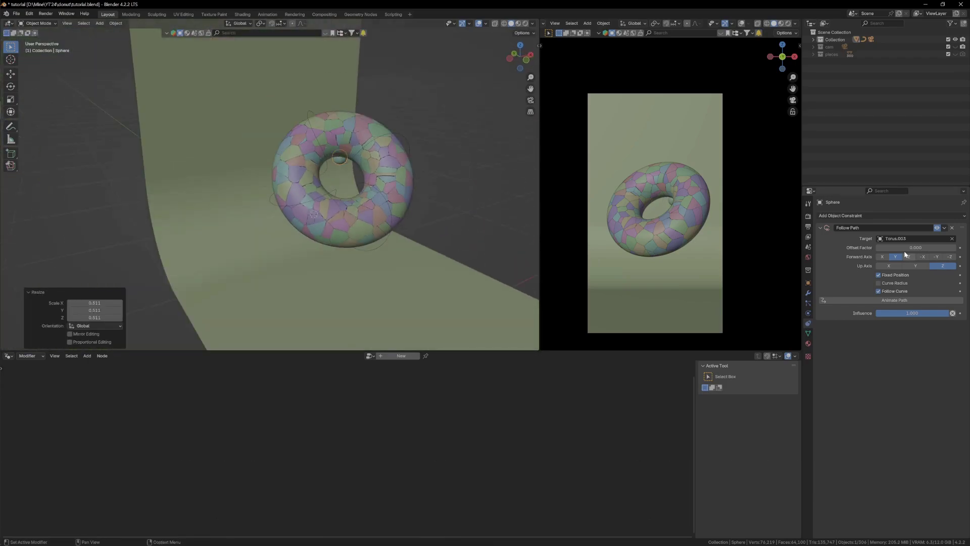
{"action": "left_click_drag", "start_coordinate": [890, 248], "coordinate": [941, 247]}
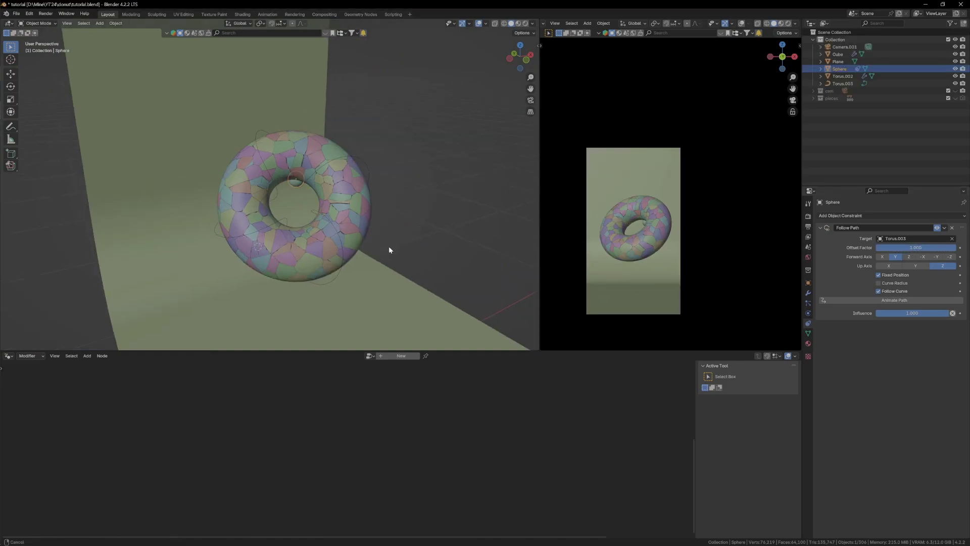
Add a Geometry Proximity node to the fractured torus's geometry nodes, below the instance nodes.
{"action": "middle_click_drag", "start_coordinate": [389, 247], "coordinate": [365, 211]}
{"action": "left_click", "coordinate": [366, 211]}
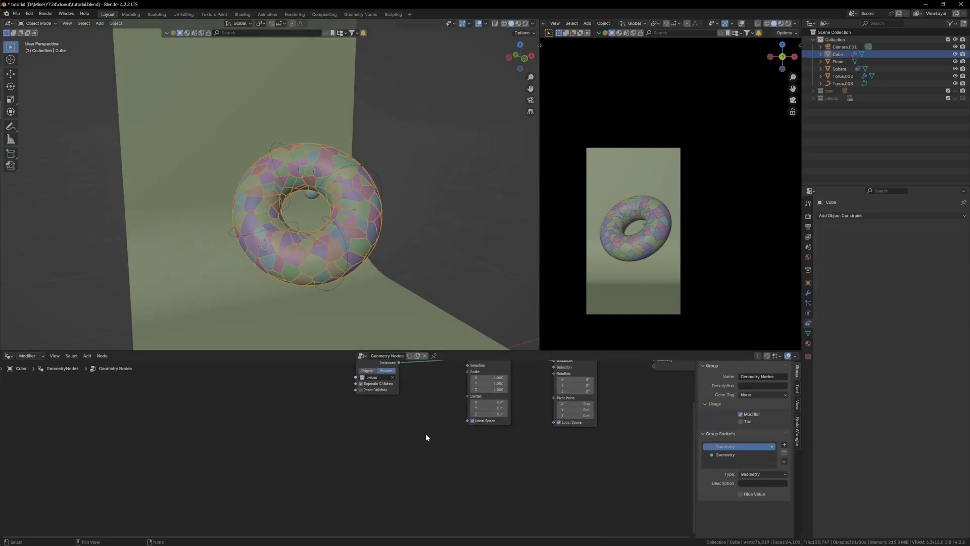
{"action": "key", "text": "shift+a"}
{"action": "type", "text": "pr"}
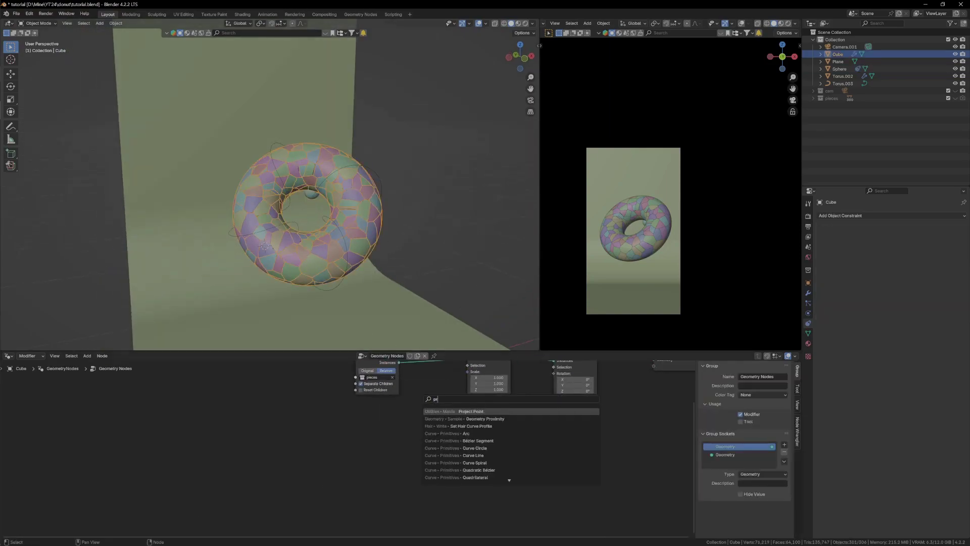
{"action": "type", "text": "o"}
{"action": "key", "text": "Down"}
{"action": "key", "text": "Return"}
{"action": "left_click", "coordinate": [420, 423]}
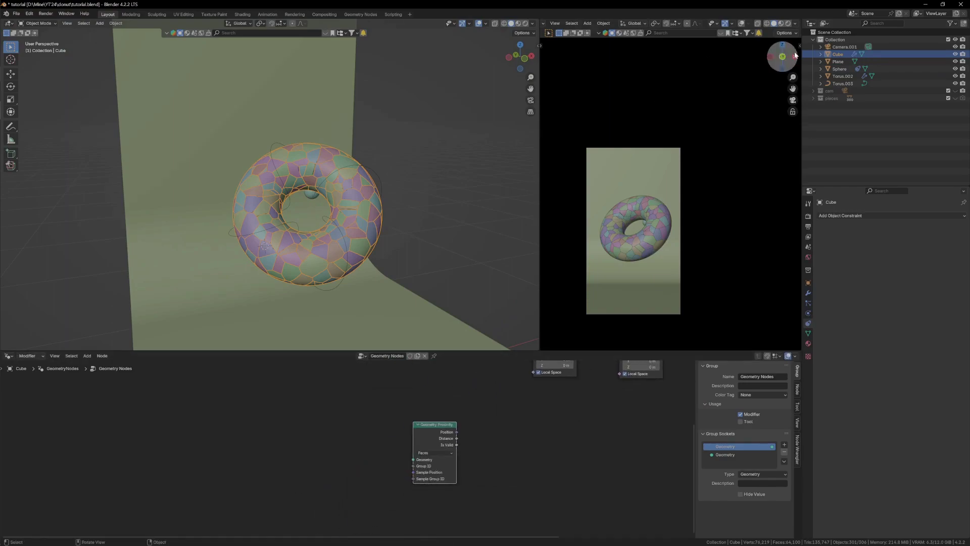
Bring the Sphere into the node tree as a Relative Object Info node and connect its Geometry to Geometry Proximity.
{"action": "left_click", "coordinate": [839, 69]}
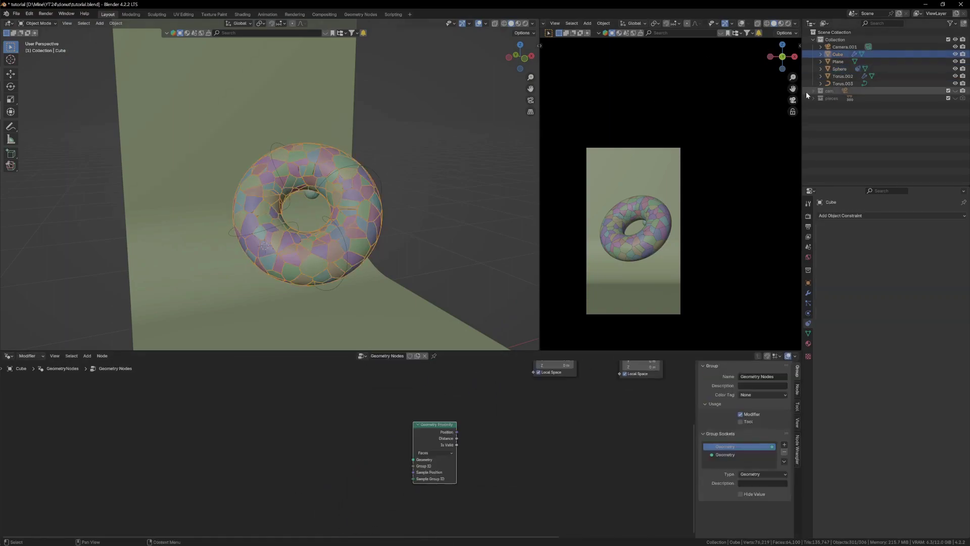
{"action": "left_click", "coordinate": [839, 68]}
{"action": "left_click_drag", "start_coordinate": [839, 68], "coordinate": [232, 428]}
{"action": "scroll", "coordinate": [273, 480], "scroll_direction": "up", "scroll_amount": 3}
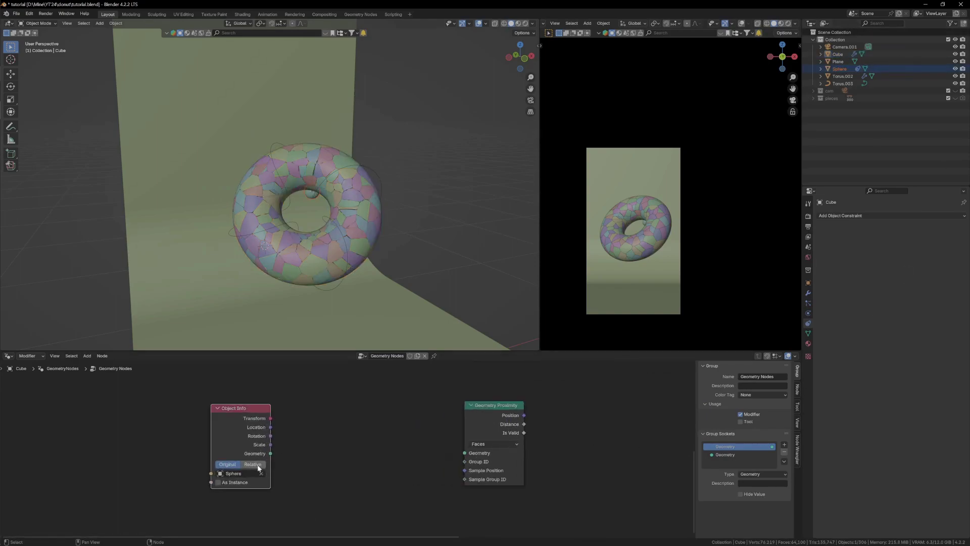
{"action": "left_click_drag", "start_coordinate": [269, 454], "coordinate": [464, 452]}
{"action": "left_click_drag", "start_coordinate": [484, 428], "coordinate": [413, 427]}
{"action": "middle_click_drag", "start_coordinate": [413, 427], "coordinate": [372, 453]}
Add a Math node beside Geometry Proximity and set its operation to Divide.
{"action": "key", "text": "shift+a"}
{"action": "type", "text": "math"}
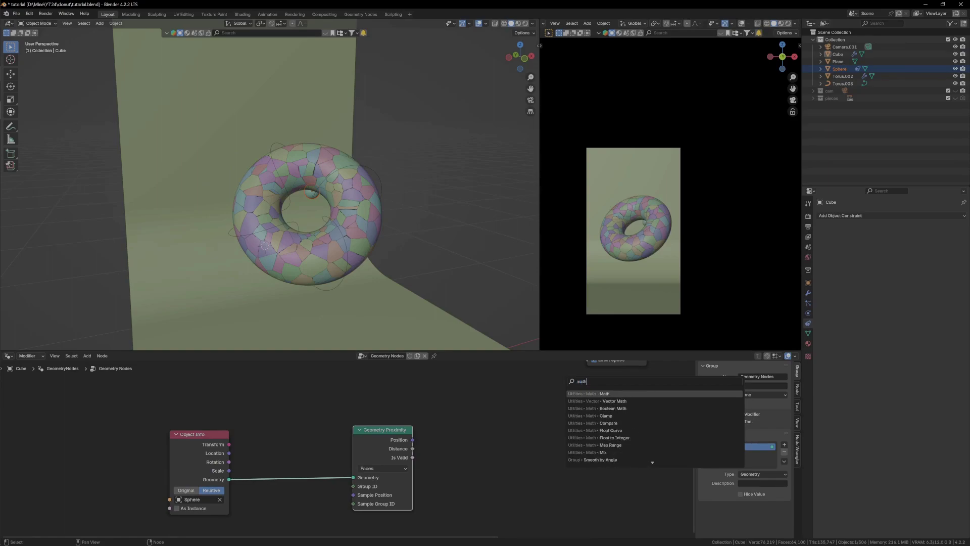
{"action": "key", "text": "Return"}
{"action": "left_click", "coordinate": [522, 458]}
{"action": "left_click", "coordinate": [520, 459]}
{"action": "left_click", "coordinate": [526, 385]}
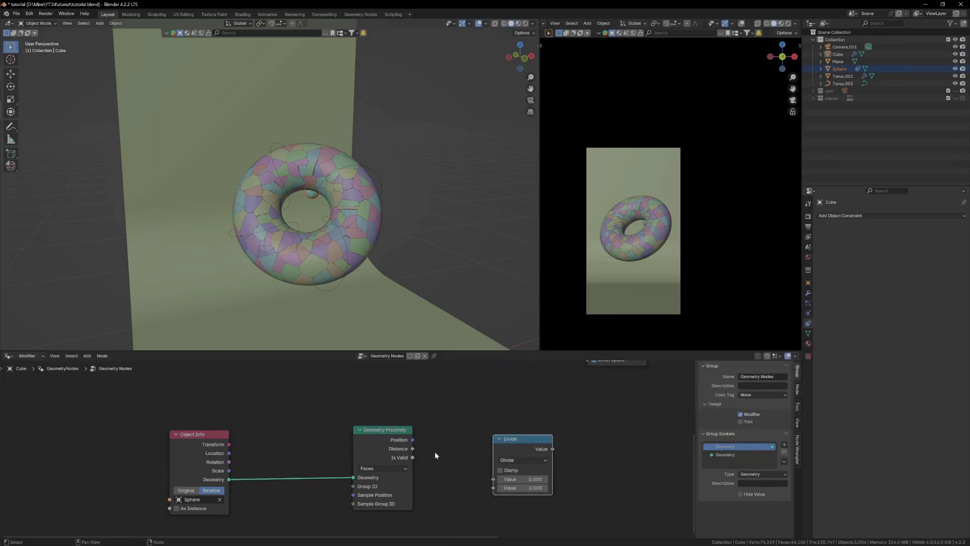
Divide the sphere's Object Info Scale by the Geometry Proximity Distance and arrange the nodes around the Divide node.
{"action": "left_click_drag", "start_coordinate": [412, 448], "coordinate": [493, 488]}
{"action": "left_click_drag", "start_coordinate": [365, 431], "coordinate": [353, 471]}
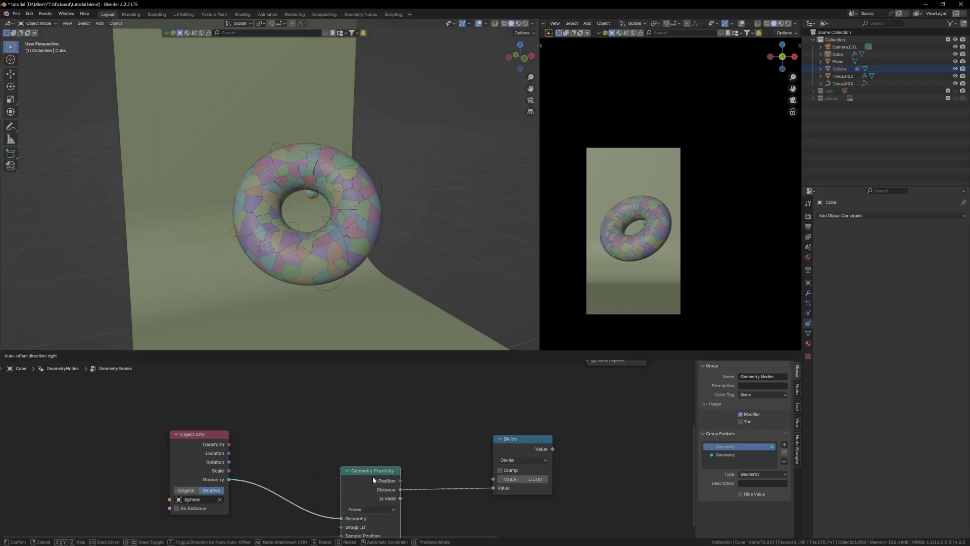
{"action": "left_click_drag", "start_coordinate": [230, 470], "coordinate": [494, 479]}
{"action": "left_click_drag", "start_coordinate": [499, 441], "coordinate": [455, 413]}
Reposition the sphere along its path to the torus's outer side with an Offset Factor of about 0.40.
{"action": "scroll", "coordinate": [334, 228], "scroll_direction": "up", "scroll_amount": 3}
{"action": "left_click", "coordinate": [303, 177]}
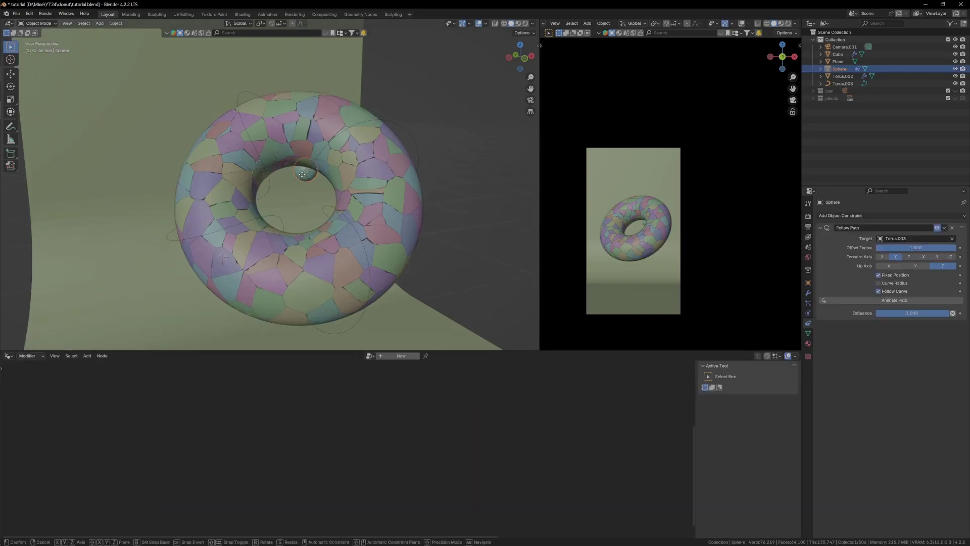
{"action": "scroll", "coordinate": [289, 204], "scroll_direction": "down", "scroll_amount": 5}
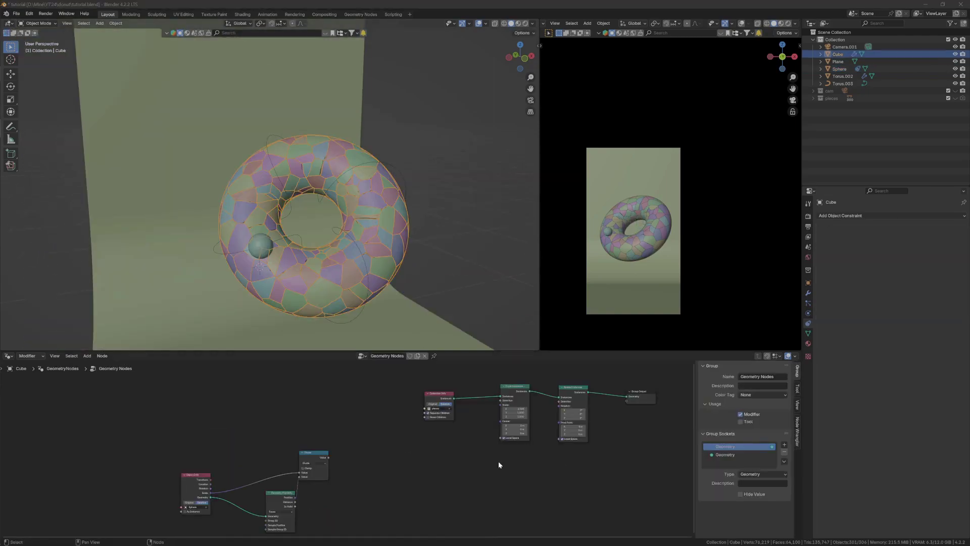
Move the proximity nodes closer to the instance nodes and connect the Divide Value to the Scale Instances Scale.
{"action": "middle_click_drag", "start_coordinate": [398, 499], "coordinate": [426, 489]}
{"action": "scroll", "coordinate": [419, 489], "scroll_direction": "up", "scroll_amount": 3}
{"action": "left_click_drag", "start_coordinate": [404, 502], "coordinate": [112, 432]}
{"action": "key", "text": "g"}
{"action": "left_click", "coordinate": [247, 433]}
{"action": "middle_click_drag", "start_coordinate": [430, 435], "coordinate": [385, 463]}
{"action": "left_click_drag", "start_coordinate": [366, 465], "coordinate": [513, 401]}
{"action": "middle_click_drag", "start_coordinate": [390, 256], "coordinate": [394, 303]}
Insert a Color Ramp node between the Divide and Scale Instances nodes.
{"action": "key", "text": "shift+a"}
{"action": "type", "text": "colo"}
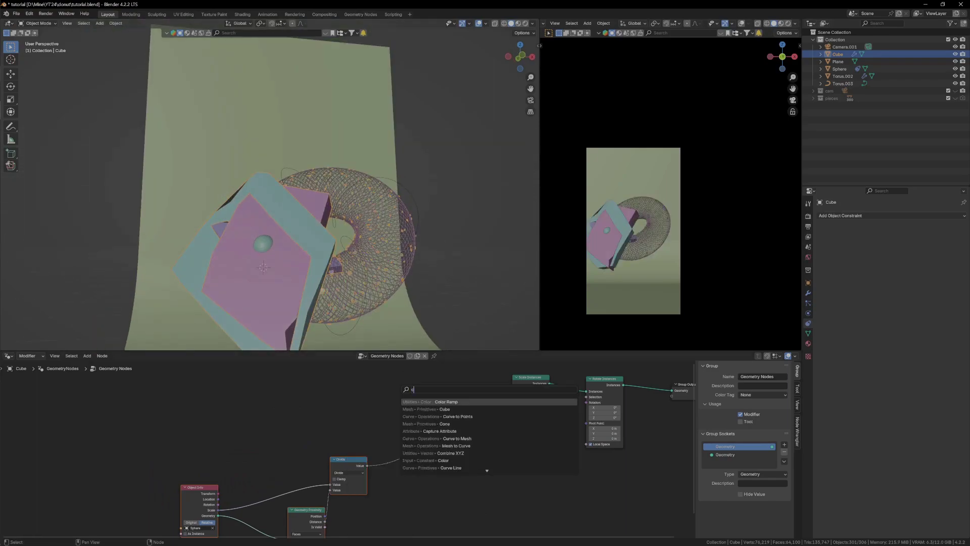
{"action": "key", "text": "Down"}
{"action": "key", "text": "Down"}
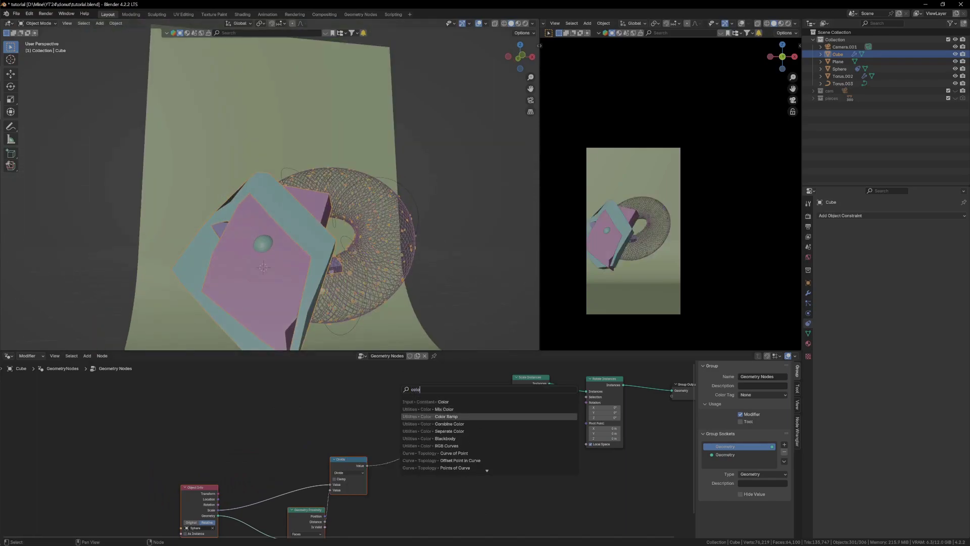
{"action": "key", "text": "Return"}
{"action": "left_click", "coordinate": [403, 451]}
{"action": "scroll", "coordinate": [418, 473], "scroll_direction": "up", "scroll_amount": 3}
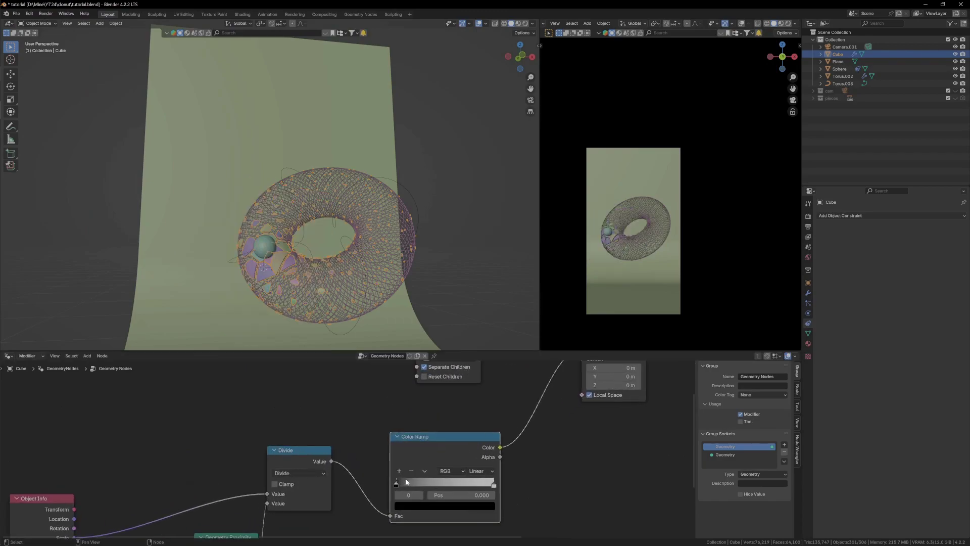
Try narrowing the Color Ramp by moving the black stop inward and the white stop to position 0.508.
{"action": "left_click_drag", "start_coordinate": [409, 484], "coordinate": [423, 484]}
{"action": "mouse_move", "coordinate": [292, 268]}
{"action": "middle_mouse_down"}
{"action": "mouse_move", "coordinate": [313, 246]}
{"action": "mouse_move", "coordinate": [301, 257]}
{"action": "middle_mouse_up"}
{"action": "left_click_drag", "start_coordinate": [489, 487], "coordinate": [439, 487]}
{"action": "middle_click_drag", "start_coordinate": [298, 273], "coordinate": [343, 283]}
{"action": "scroll", "coordinate": [319, 279], "scroll_direction": "up", "scroll_amount": 2}
{"action": "scroll", "coordinate": [628, 252], "scroll_direction": "up", "scroll_amount": 3}
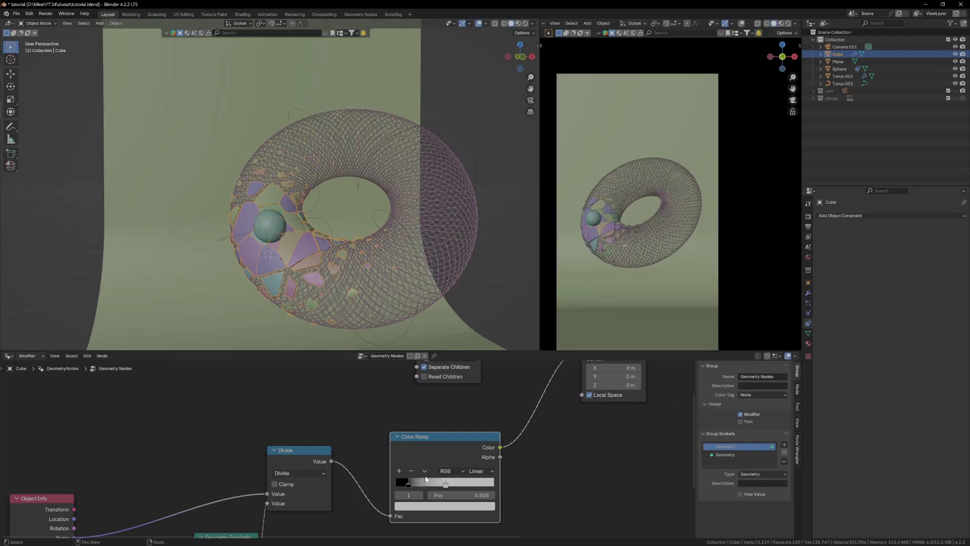
Flip the Color Ramp, move its white stop close to the start and set the black stop to position 0.707.
{"action": "left_click", "coordinate": [424, 471]}
{"action": "left_click", "coordinate": [428, 480]}
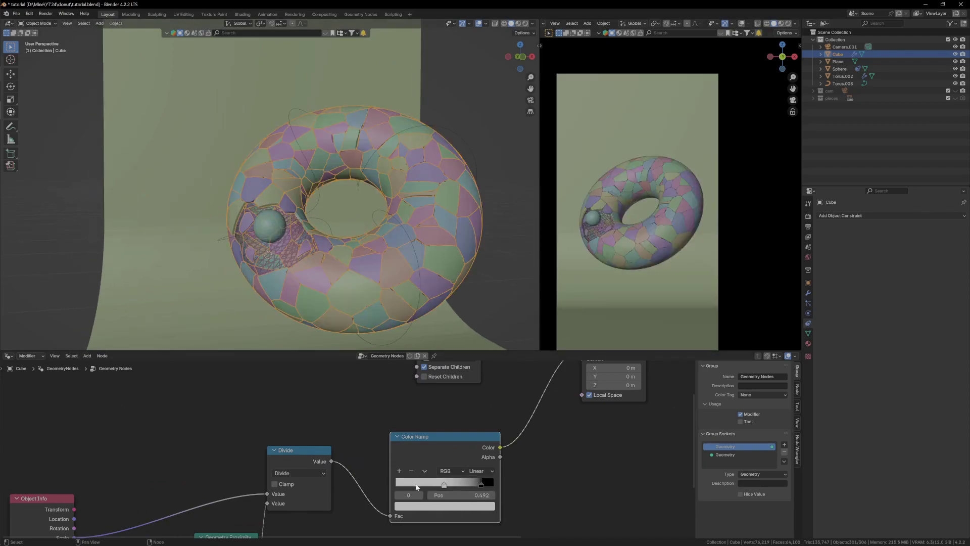
{"action": "left_click_drag", "start_coordinate": [447, 484], "coordinate": [414, 481]}
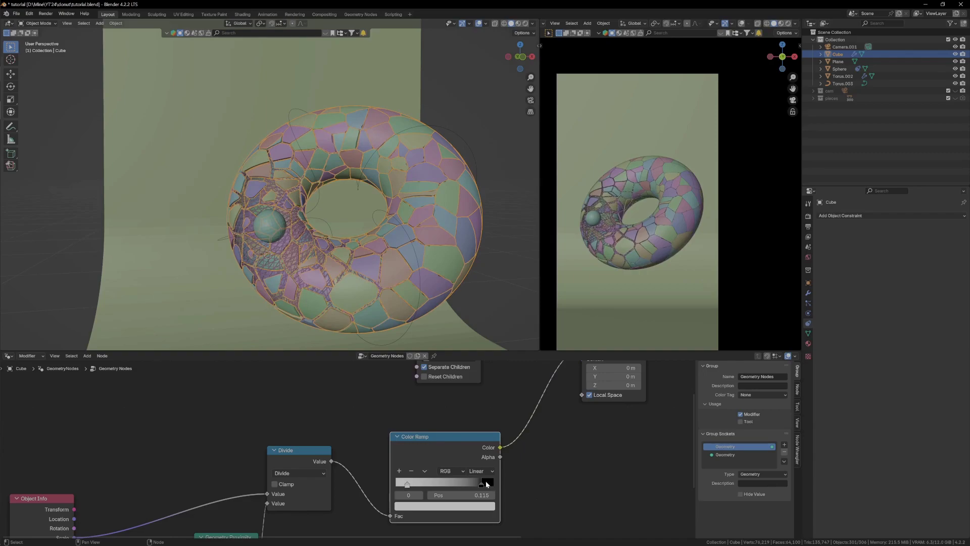
{"action": "left_click_drag", "start_coordinate": [485, 481], "coordinate": [427, 485]}
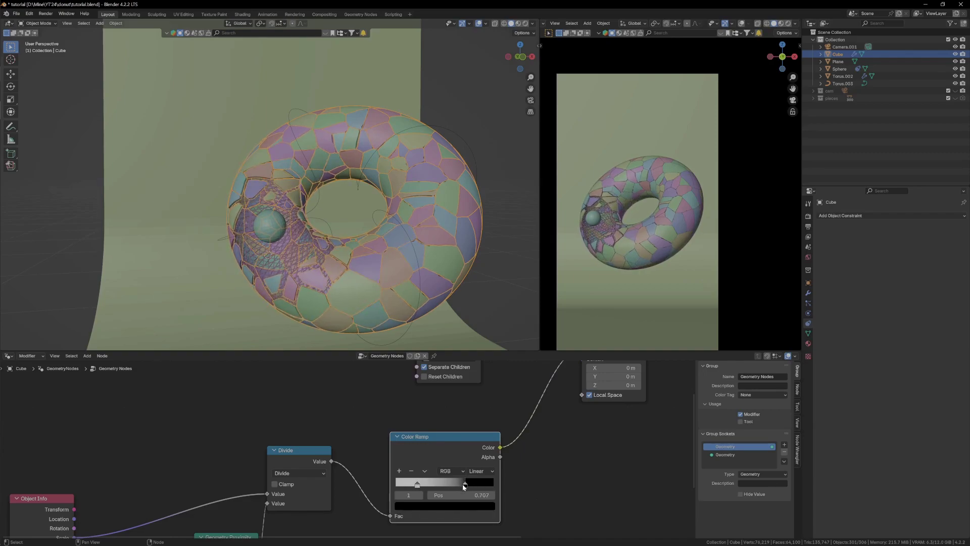
Slide the sphere farther along its path with the Follow Path Offset Factor to test the shrinking pieces.
{"action": "scroll", "coordinate": [329, 237], "scroll_direction": "down", "scroll_amount": 4}
{"action": "middle_click_drag", "start_coordinate": [329, 237], "coordinate": [328, 242]}
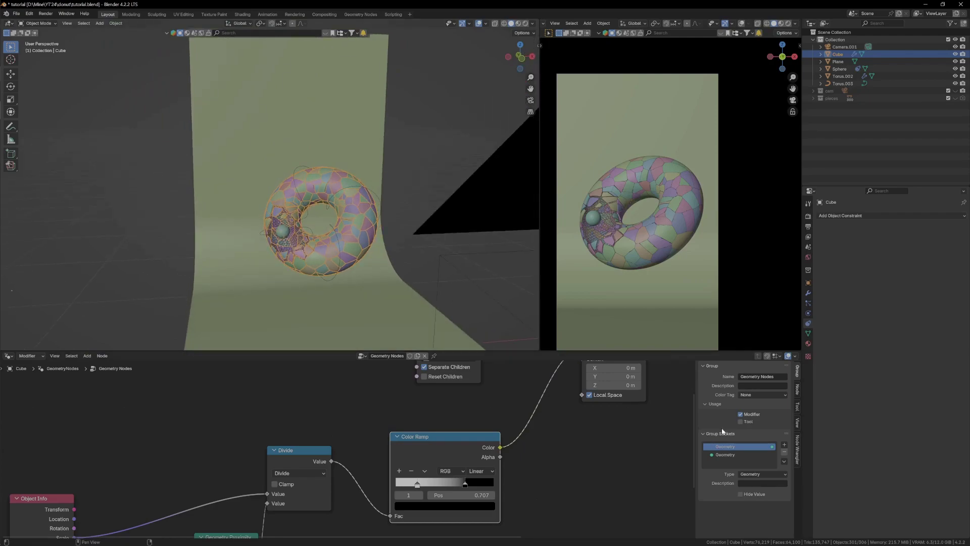
{"action": "left_click", "coordinate": [283, 236]}
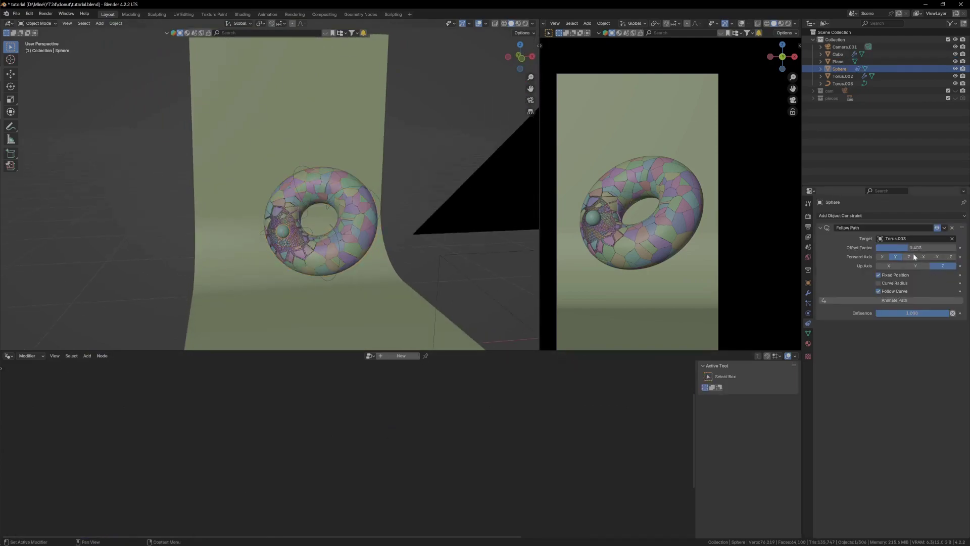
{"action": "mouse_move", "coordinate": [907, 248]}
{"action": "left_mouse_down"}
{"action": "mouse_move", "coordinate": [963, 247]}
{"action": "mouse_move", "coordinate": [912, 247]}
{"action": "left_mouse_up"}
Add a Map Range node to the fractured torus's node tree, between the Color Ramp and Rotate Instances nodes.
{"action": "left_click", "coordinate": [283, 256]}
{"action": "middle_click_drag", "start_coordinate": [551, 443], "coordinate": [457, 424]}
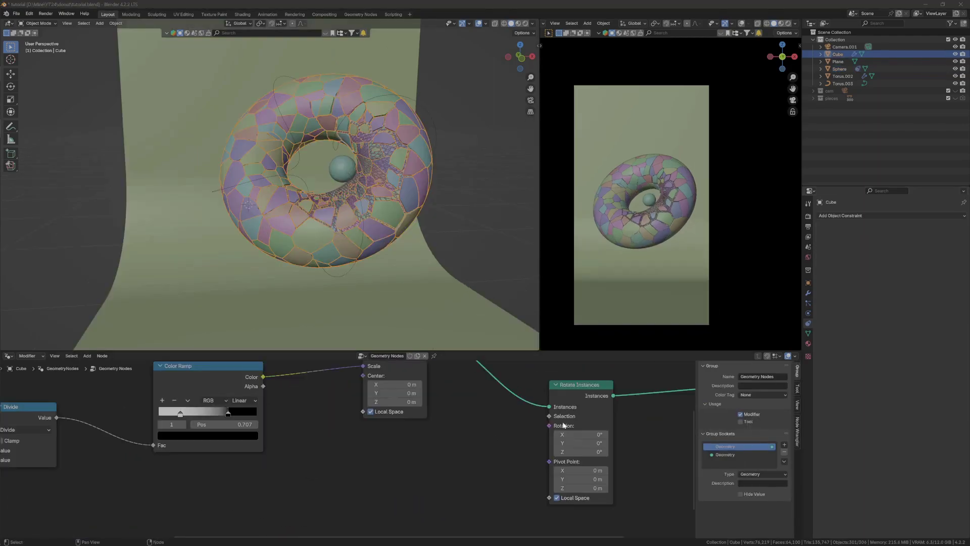
{"action": "scroll", "coordinate": [489, 425], "scroll_direction": "down", "scroll_amount": 2}
{"action": "scroll", "coordinate": [489, 424], "scroll_direction": "up", "scroll_amount": 2}
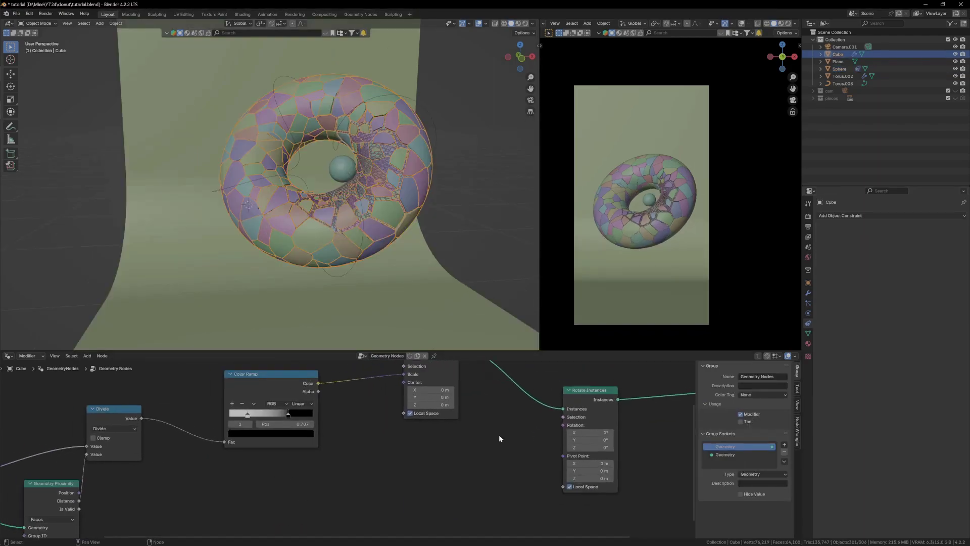
{"action": "scroll", "coordinate": [498, 434], "scroll_direction": "down", "scroll_amount": 2}
{"action": "left_click_drag", "start_coordinate": [471, 378], "coordinate": [500, 399]}
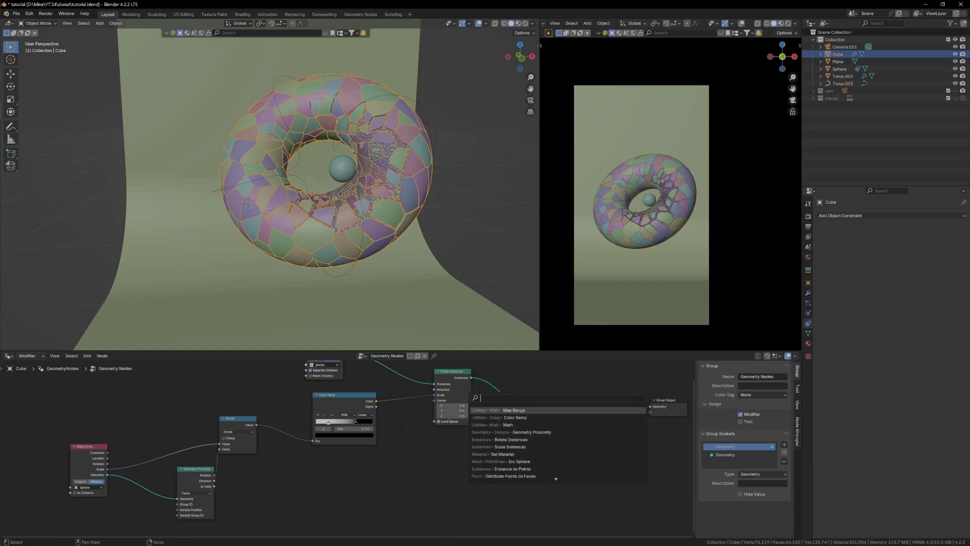
{"action": "type", "text": "map"}
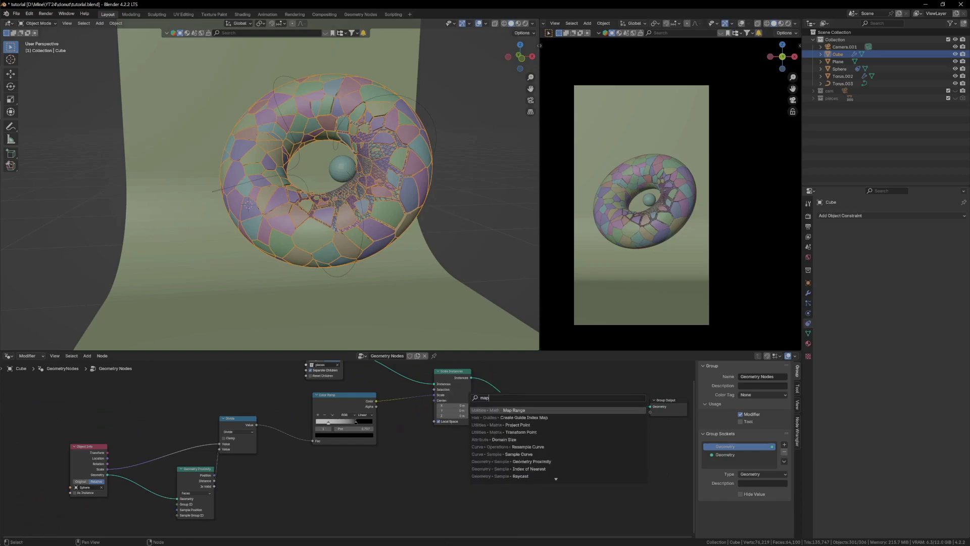
{"action": "key", "text": "Return"}
{"action": "scroll", "coordinate": [419, 450], "scroll_direction": "up", "scroll_amount": 2}
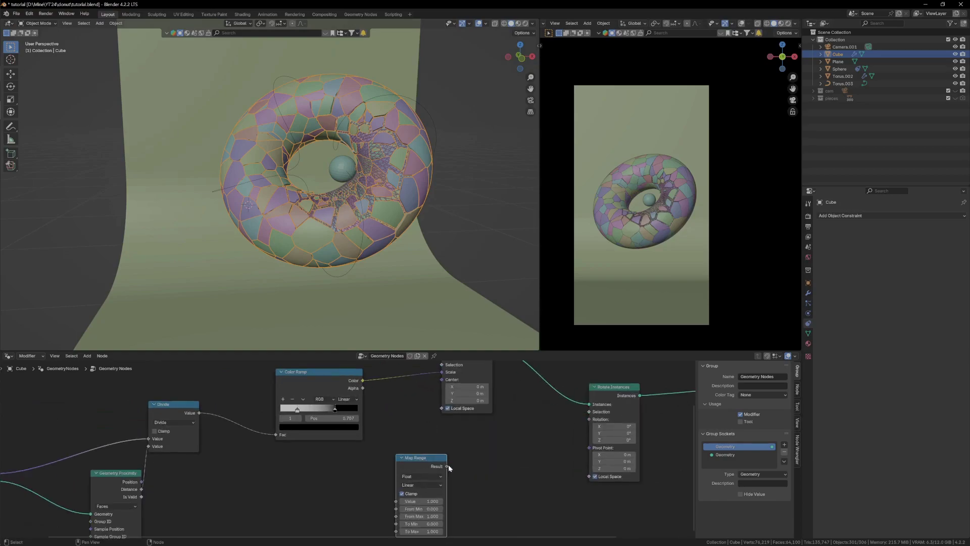
Connect the Map Range Result to the Rotate Instances Rotation and place the node beside it.
{"action": "left_click_drag", "start_coordinate": [448, 466], "coordinate": [591, 419]}
{"action": "left_click_drag", "start_coordinate": [407, 462], "coordinate": [510, 430]}
{"action": "scroll", "coordinate": [509, 430], "scroll_direction": "up", "scroll_amount": 2}
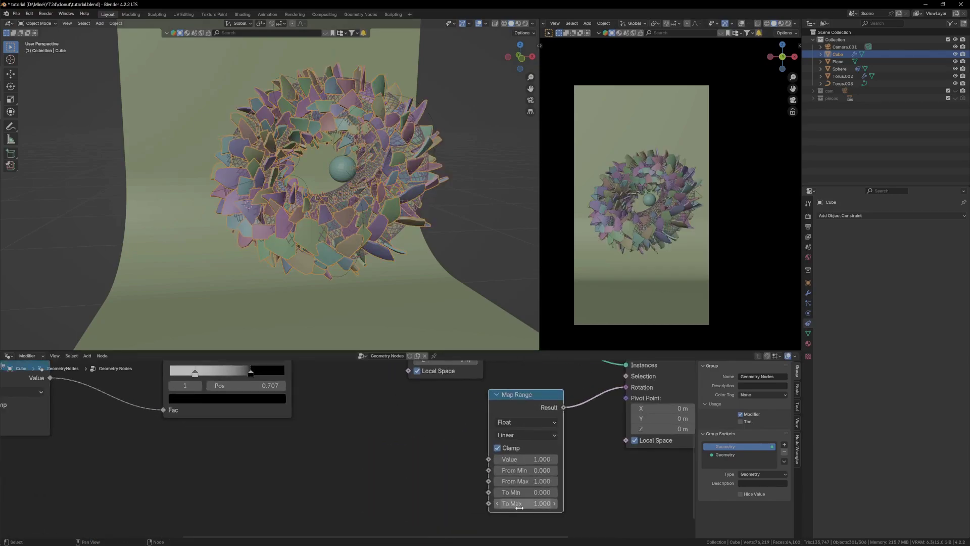
Set the Map Range To Max to 0 and To Min to 11.860, and connect the Color Ramp Color to its Value.
{"action": "left_click", "coordinate": [519, 507]}
{"action": "type", "text": "0"}
{"action": "key", "text": "Return"}
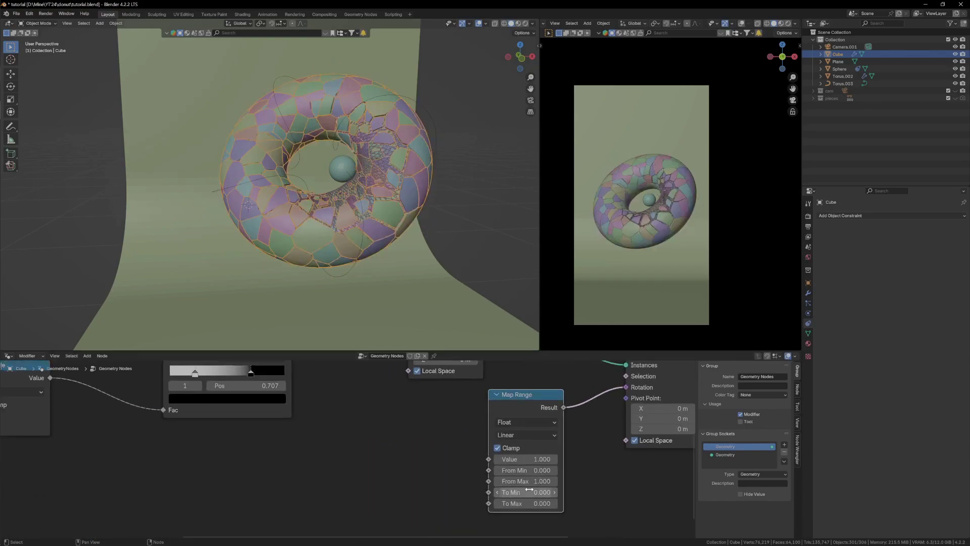
{"action": "scroll", "coordinate": [280, 427], "scroll_direction": "down", "scroll_amount": 2}
{"action": "middle_click_drag", "start_coordinate": [321, 392], "coordinate": [321, 394]}
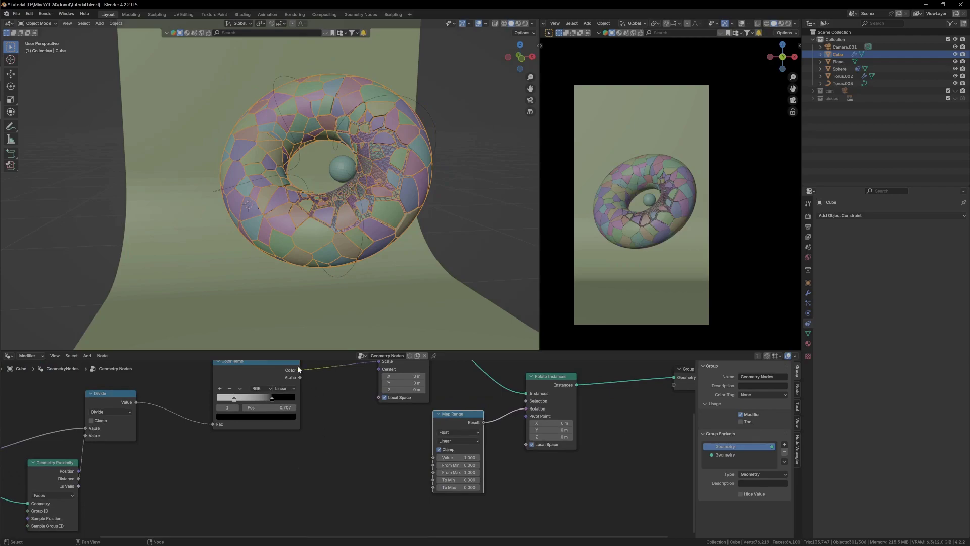
{"action": "left_click_drag", "start_coordinate": [299, 369], "coordinate": [536, 464]}
{"action": "scroll", "coordinate": [456, 424], "scroll_direction": "up", "scroll_amount": 3}
Move the sphere along its curve with the Follow Path Offset Factor to test the rotating pieces.
{"action": "left_click", "coordinate": [345, 169]}
{"action": "scroll", "coordinate": [397, 241], "scroll_direction": "down", "scroll_amount": 2}
{"action": "mouse_move", "coordinate": [909, 247]}
{"action": "left_mouse_down"}
{"action": "mouse_move", "coordinate": [889, 247]}
{"action": "mouse_move", "coordinate": [929, 247]}
{"action": "mouse_move", "coordinate": [904, 247]}
{"action": "mouse_move", "coordinate": [917, 245]}
{"action": "left_mouse_up"}
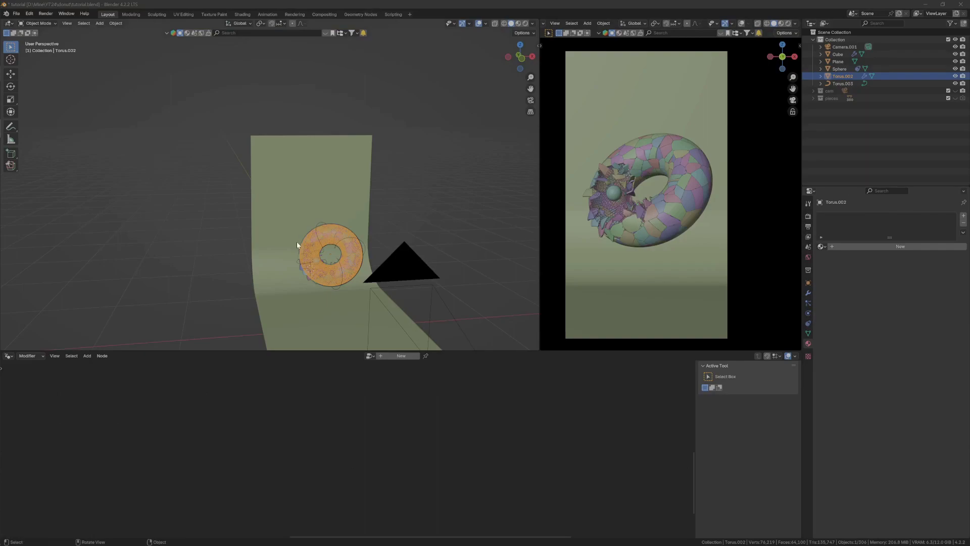
Switch the camera view to rendered shading, place the 3D cursor near the torus, add an area light there and scale it up about 1.45 times.
{"action": "scroll", "coordinate": [350, 258], "scroll_direction": "up", "scroll_amount": 2}
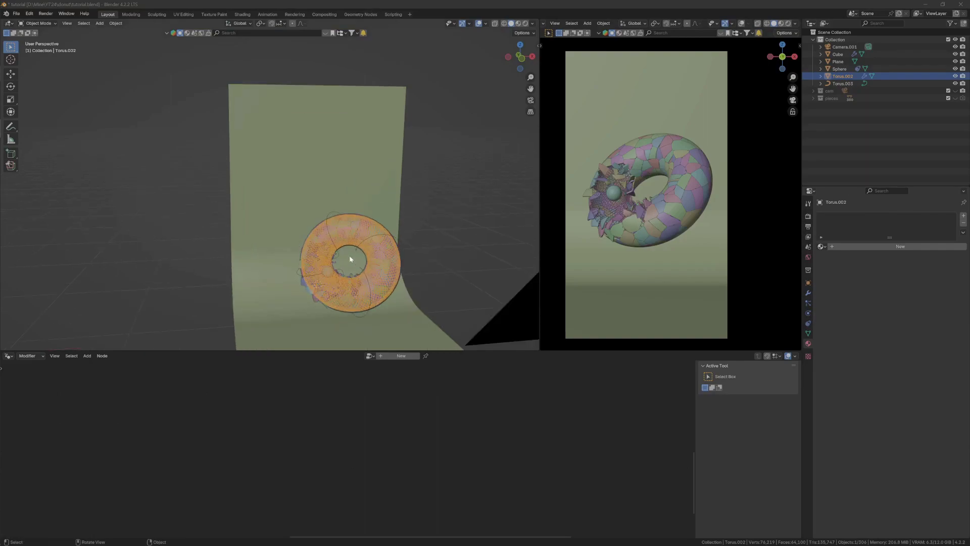
{"action": "left_click", "coordinate": [664, 191]}
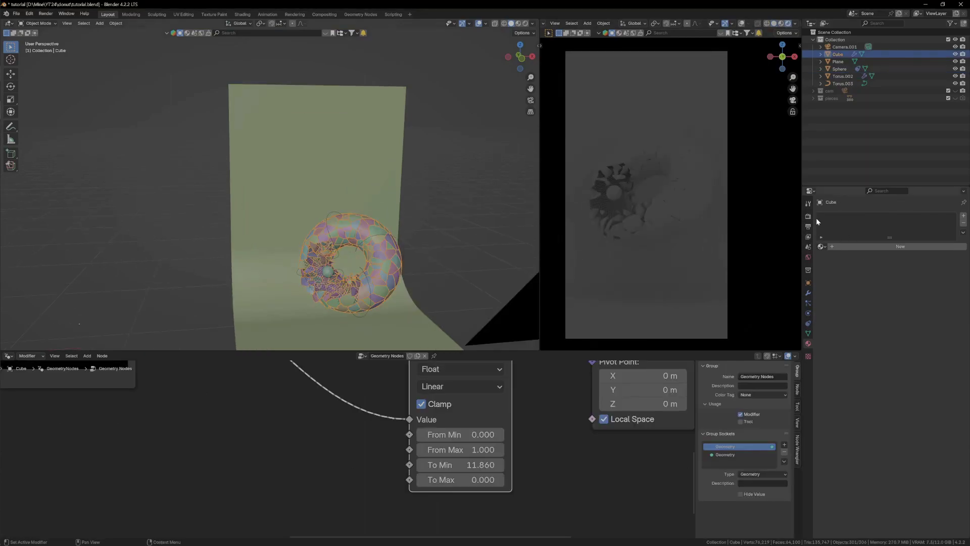
{"action": "left_click", "coordinate": [809, 217]}
{"action": "middle_click_drag", "start_coordinate": [357, 243], "coordinate": [375, 257]}
{"action": "right_click", "coordinate": [343, 217], "text": "shift"}
{"action": "key", "text": "shift+a"}
{"action": "key", "text": "shift+a"}
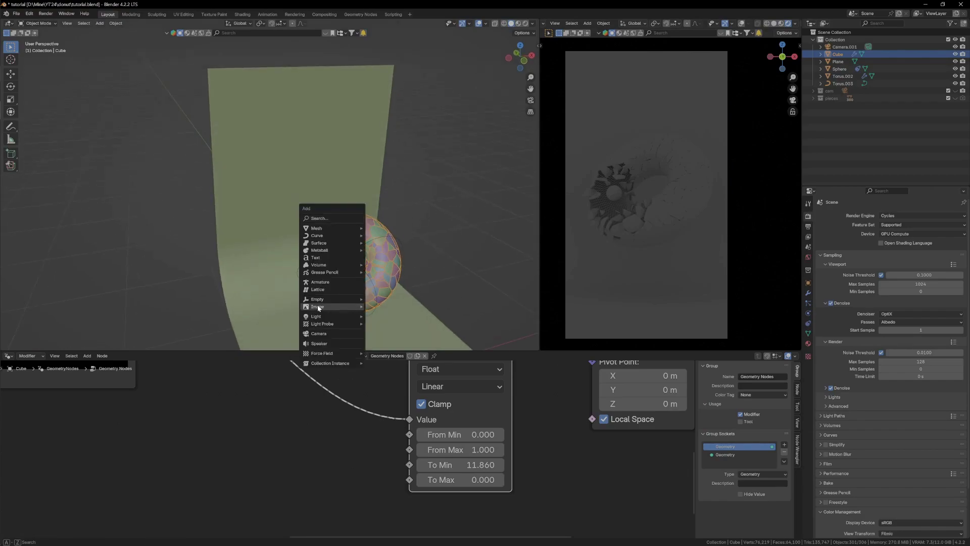
{"action": "mouse_move", "coordinate": [315, 316]}
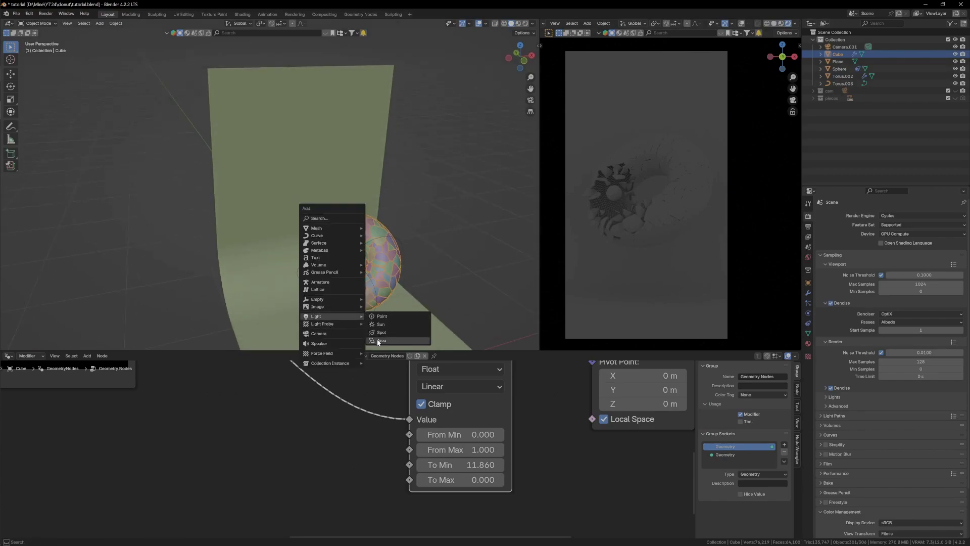
{"action": "left_click", "coordinate": [378, 340]}
{"action": "key", "text": "s"}
{"action": "left_click", "coordinate": [344, 257]}
Raise the area light about 1.07 m along Z above the torus and readjust its scale.
{"action": "scroll", "coordinate": [344, 256], "scroll_direction": "down", "scroll_amount": 3}
{"action": "middle_click_drag", "start_coordinate": [345, 257], "coordinate": [342, 238]}
{"action": "key", "text": "g"}
{"action": "key", "text": "z"}
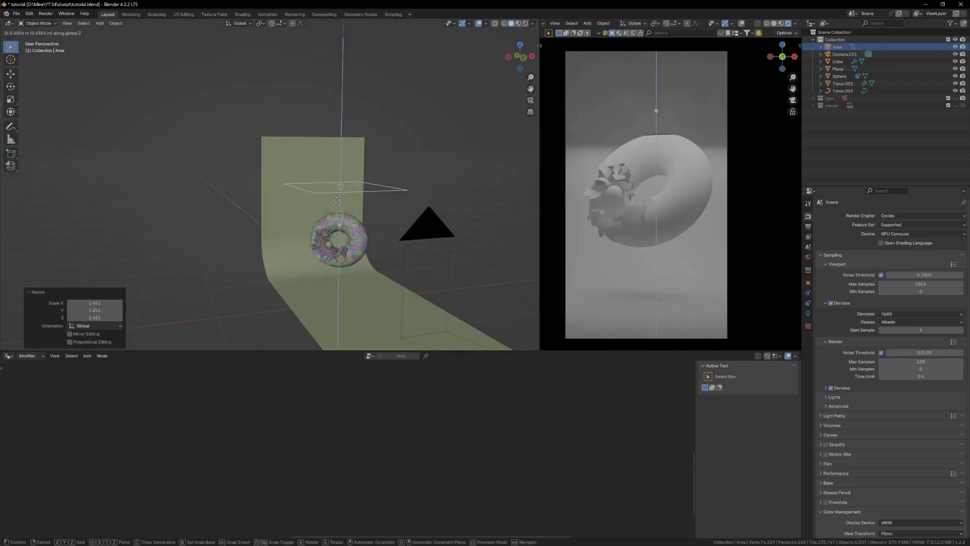
{"action": "left_click", "coordinate": [334, 175]}
{"action": "key", "text": "s"}
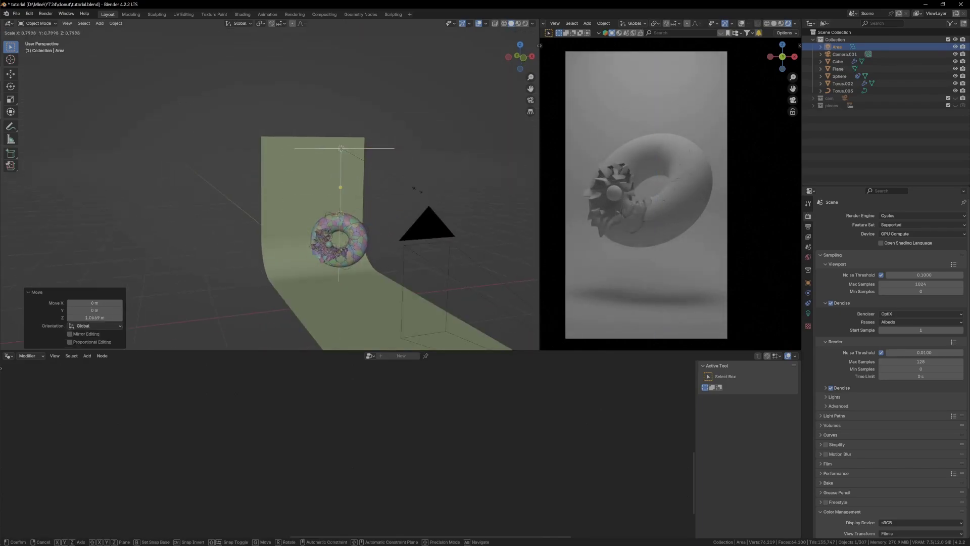
{"action": "left_click", "coordinate": [430, 198]}
{"action": "key", "text": "s"}
{"action": "left_click", "coordinate": [426, 209]}
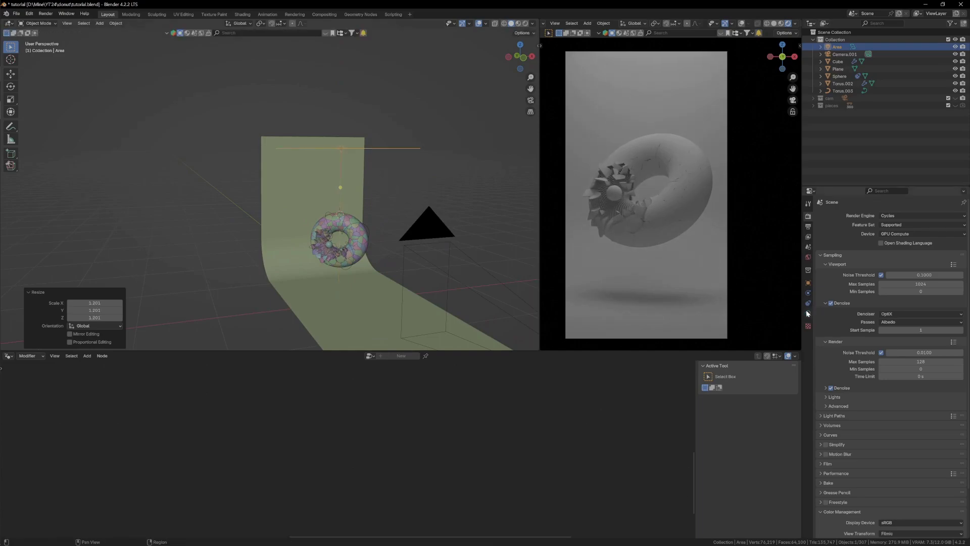
Try a power of 50 W on the area light and settle on 40 W.
{"action": "left_click", "coordinate": [807, 314]}
{"action": "double_click", "coordinate": [904, 266]}
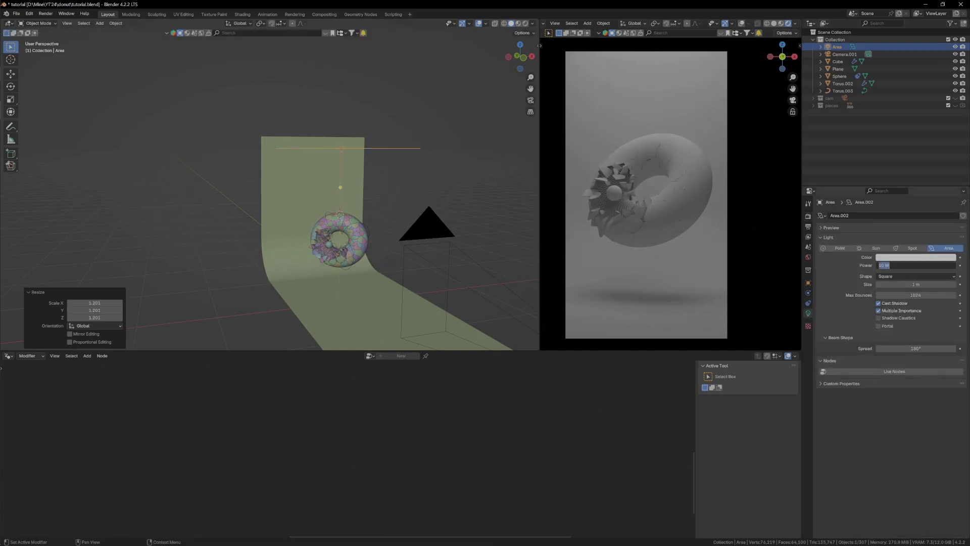
{"action": "type", "text": "50"}
{"action": "key", "text": "Return"}
{"action": "double_click", "coordinate": [913, 266]}
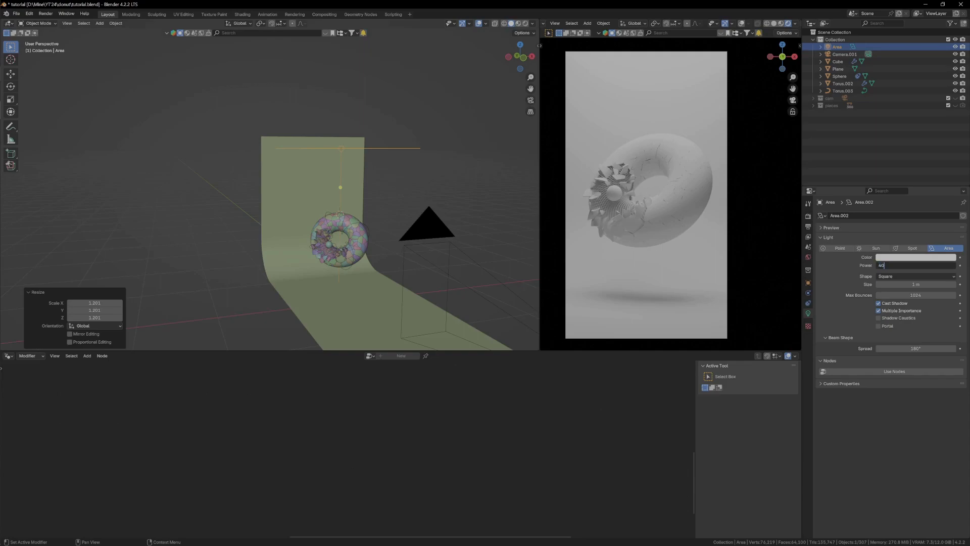
{"action": "type", "text": "40"}
{"action": "key", "text": "Return"}
Give the inner lattice torus a new material with a blue base color, metallic 0.918 and roughness about 0.35.
{"action": "scroll", "coordinate": [623, 230], "scroll_direction": "up", "scroll_amount": 1}
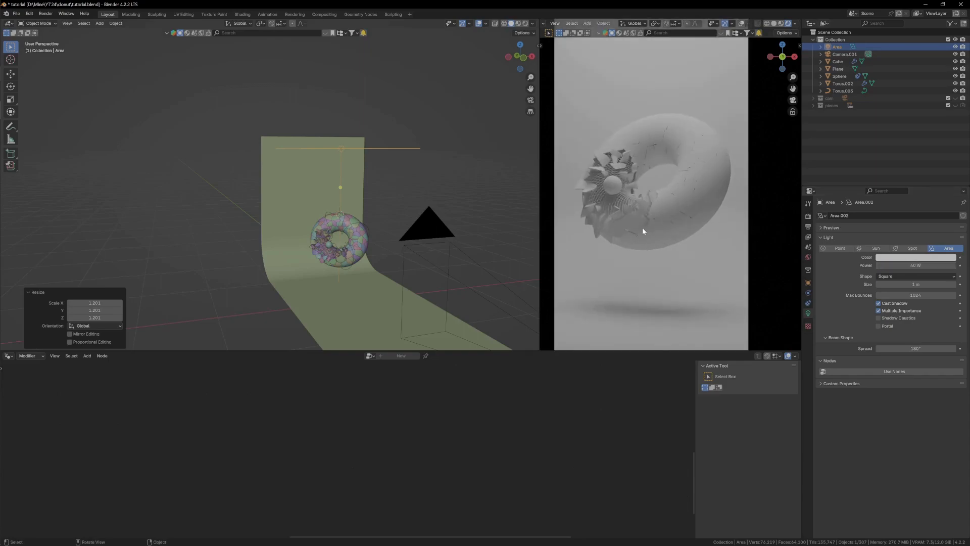
{"action": "scroll", "coordinate": [336, 260], "scroll_direction": "up", "scroll_amount": 5}
{"action": "left_click", "coordinate": [336, 255]}
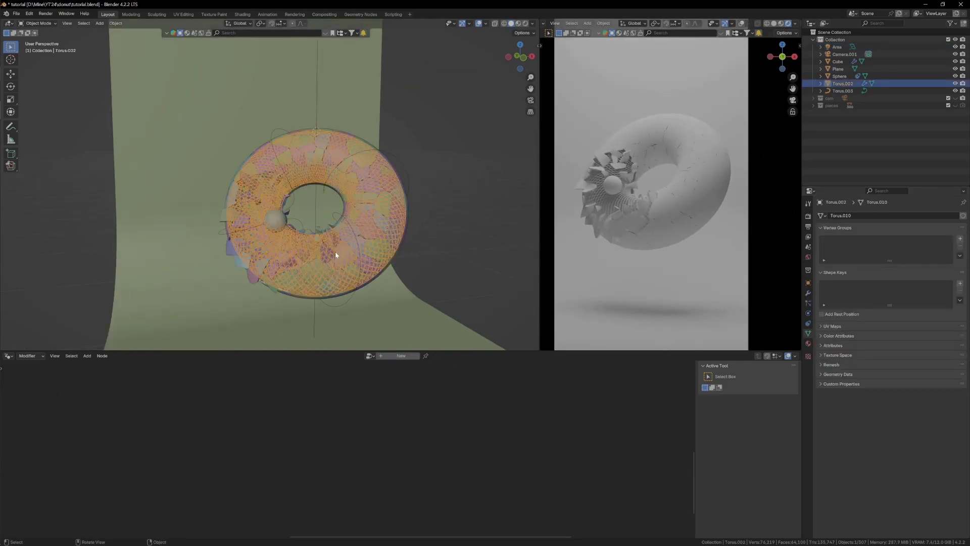
{"action": "key", "text": "g"}
{"action": "right_click", "coordinate": [326, 254]}
{"action": "key", "text": "g"}
{"action": "right_click", "coordinate": [298, 252]}
{"action": "left_click", "coordinate": [808, 345]}
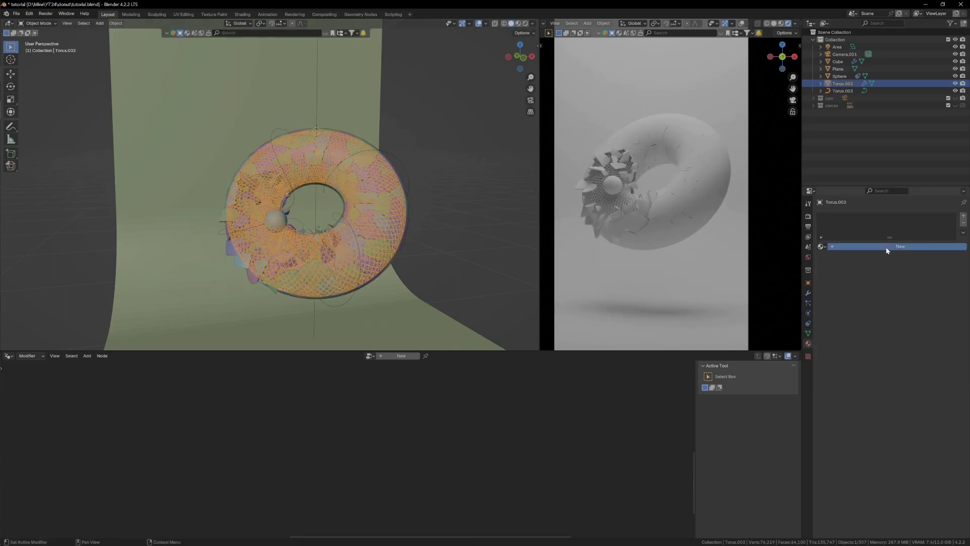
{"action": "left_click", "coordinate": [886, 247]}
{"action": "left_click", "coordinate": [919, 292]}
{"action": "mouse_move", "coordinate": [904, 230]}
{"action": "left_mouse_down"}
{"action": "mouse_move", "coordinate": [941, 212]}
{"action": "mouse_move", "coordinate": [927, 177]}
{"action": "left_mouse_up"}
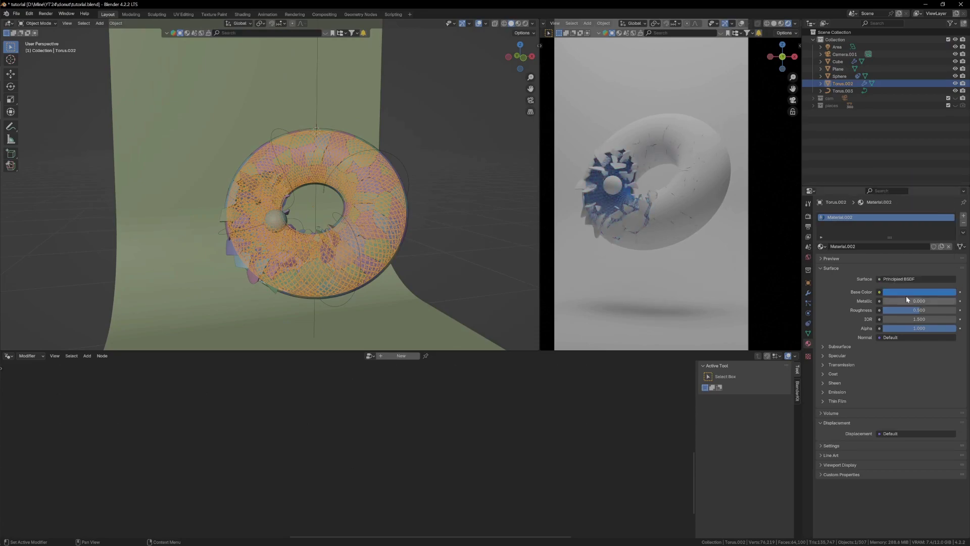
{"action": "mouse_move", "coordinate": [894, 301]}
{"action": "left_mouse_down"}
{"action": "mouse_move", "coordinate": [949, 300]}
{"action": "mouse_move", "coordinate": [907, 311]}
{"action": "left_mouse_up"}
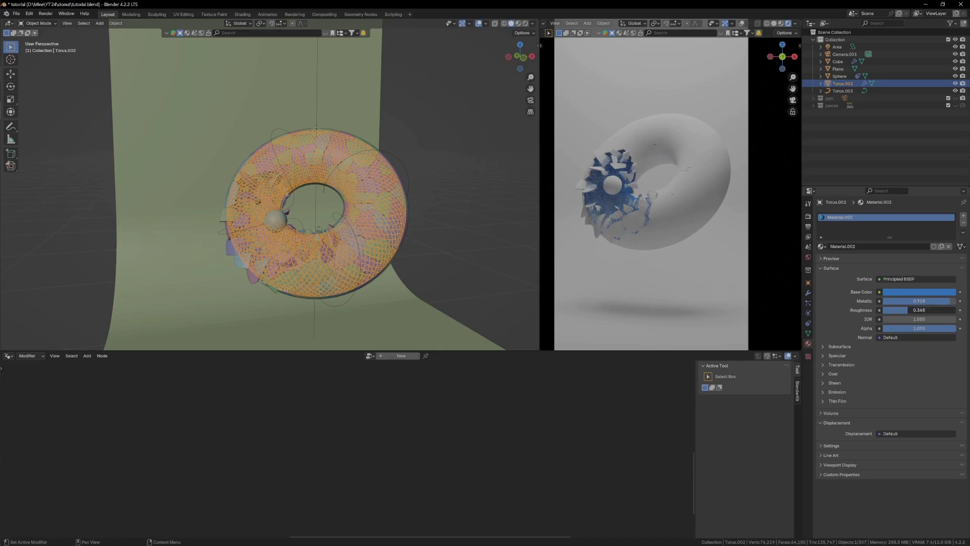
Save the file and increase the lattice torus's Wireframe thickness to about 0.015 m.
{"action": "left_click", "coordinate": [808, 293]}
{"action": "key", "text": "ctrl+s"}
{"action": "scroll", "coordinate": [247, 230], "scroll_direction": "up", "scroll_amount": 6}
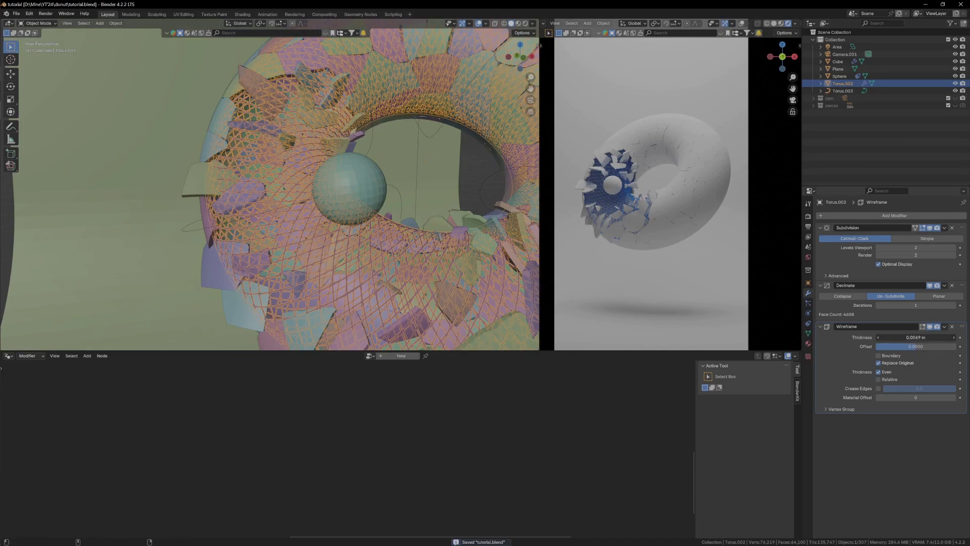
{"action": "scroll", "coordinate": [603, 204], "scroll_direction": "up", "scroll_amount": 7}
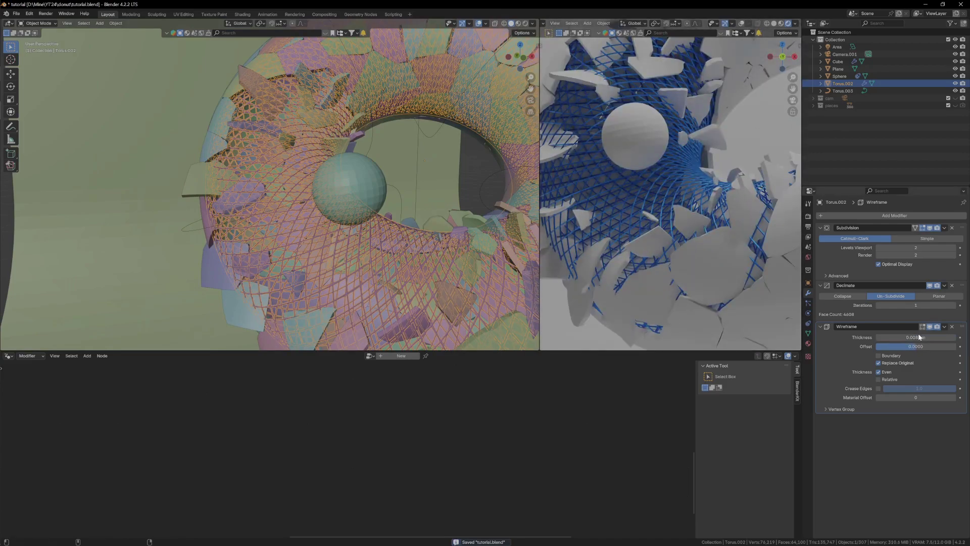
{"action": "left_click_drag", "start_coordinate": [911, 337], "coordinate": [932, 336]}
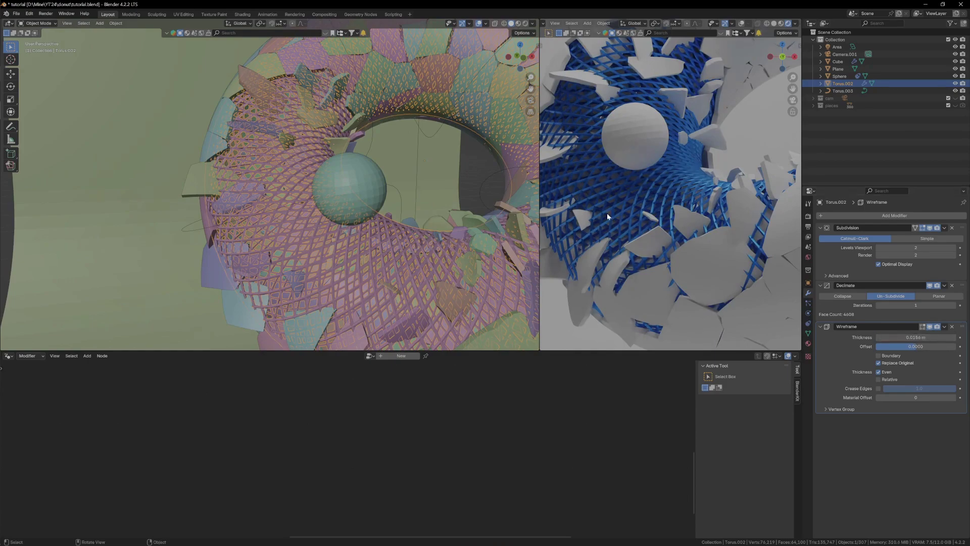
{"action": "scroll", "coordinate": [630, 217], "scroll_direction": "down", "scroll_amount": 5}
{"action": "scroll", "coordinate": [354, 224], "scroll_direction": "down", "scroll_amount": 5}
Move the sphere to the other side of the torus by setting its Follow Path Offset Factor to about 0.65.
{"action": "left_click", "coordinate": [353, 223]}
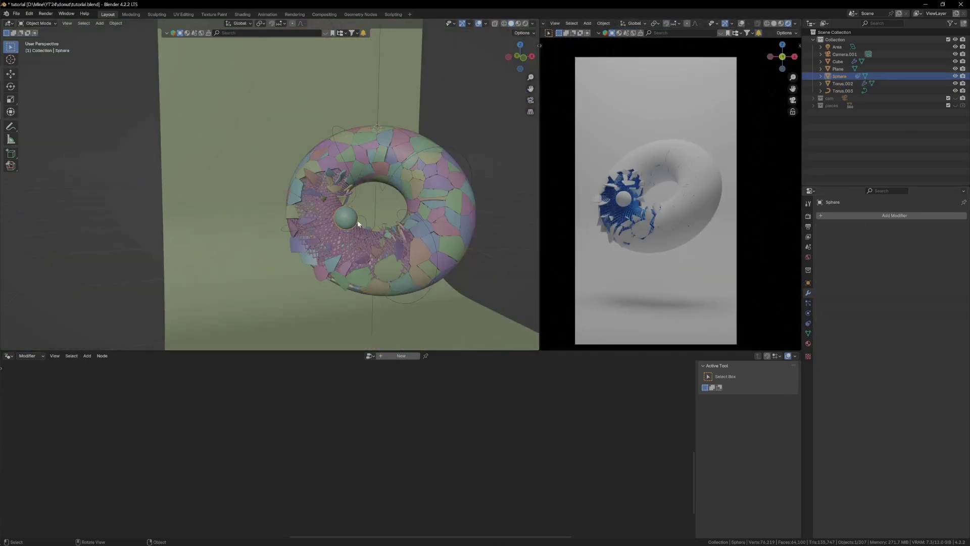
{"action": "middle_click_drag", "start_coordinate": [353, 224], "coordinate": [429, 230]}
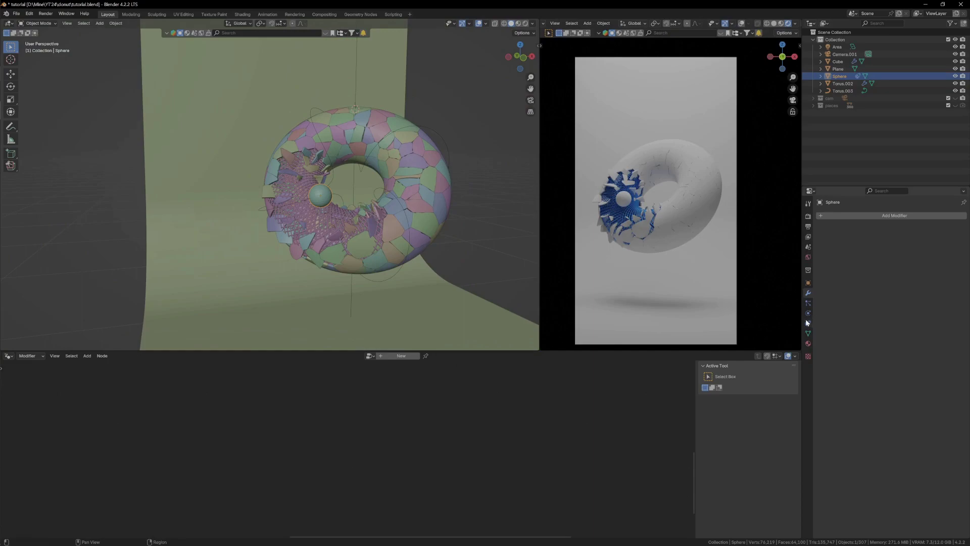
{"action": "left_click", "coordinate": [808, 322]}
{"action": "scroll", "coordinate": [638, 204], "scroll_direction": "up", "scroll_amount": 2}
{"action": "left_click_drag", "start_coordinate": [911, 248], "coordinate": [928, 248]}
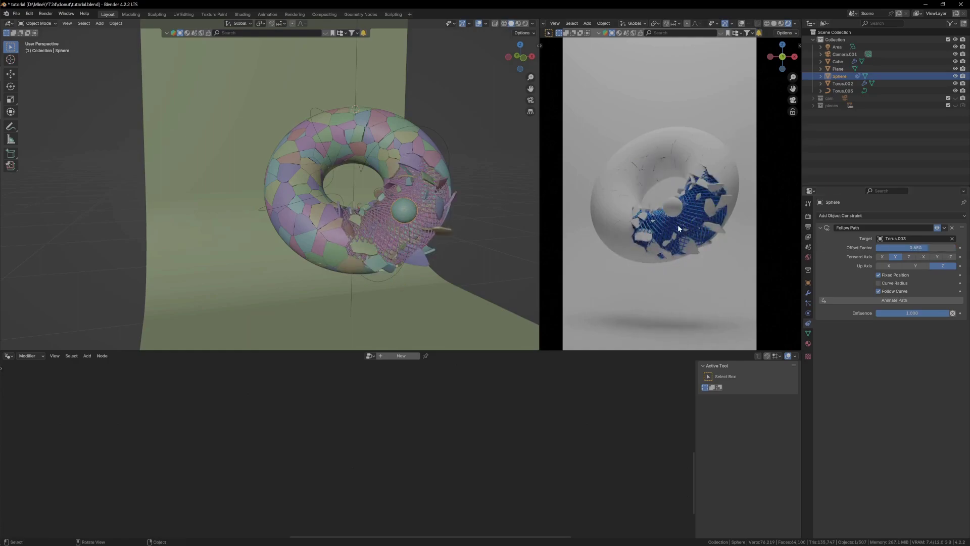
Examine the revealed blue lattice and the rotated shell pieces around the sphere in both views.
{"action": "scroll", "coordinate": [678, 224], "scroll_direction": "up", "scroll_amount": 2}
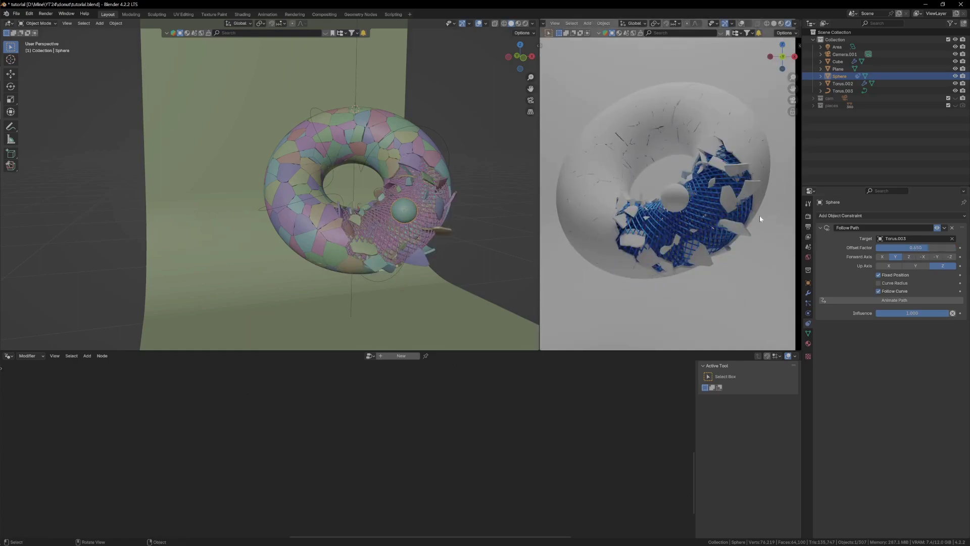
{"action": "middle_click_drag", "start_coordinate": [406, 238], "coordinate": [409, 204]}
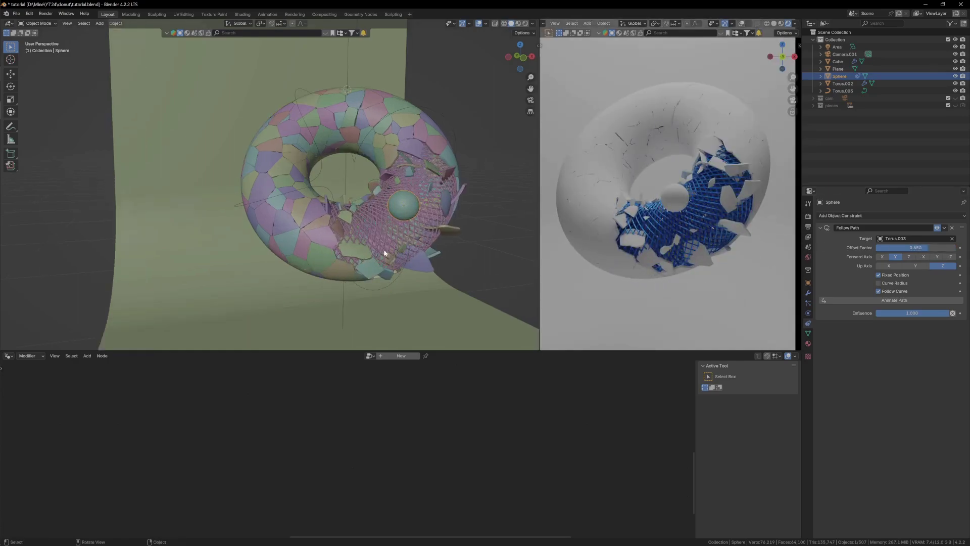
{"action": "key", "text": "Home"}
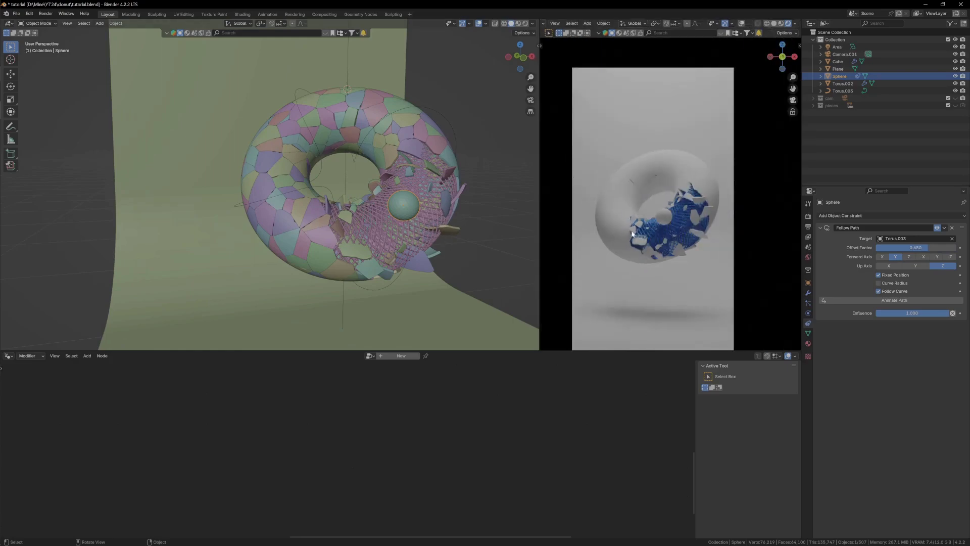
{"action": "key", "text": "z"}
{"action": "left_click", "coordinate": [883, 248]}
{"action": "left_click", "coordinate": [409, 254]}
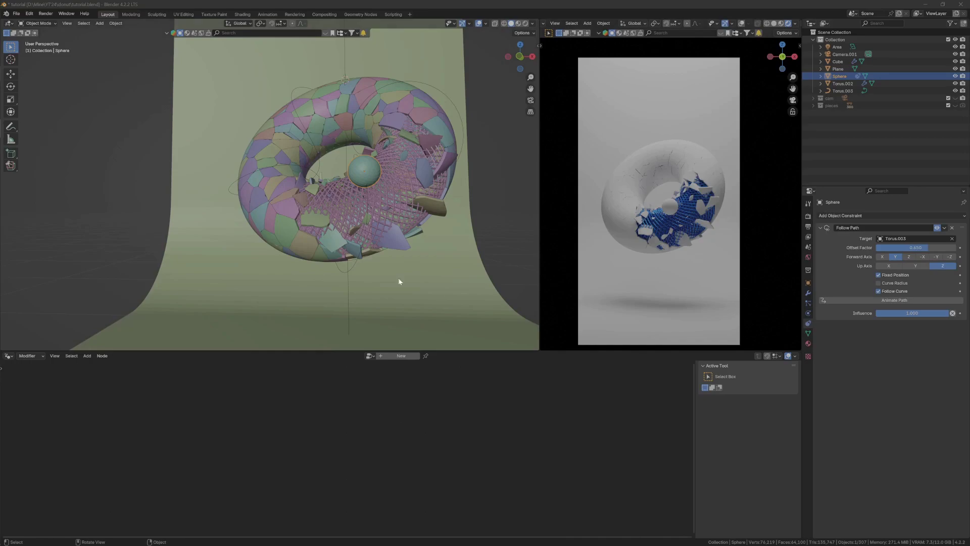
{"action": "middle_click_drag", "start_coordinate": [398, 278], "coordinate": [374, 201]}
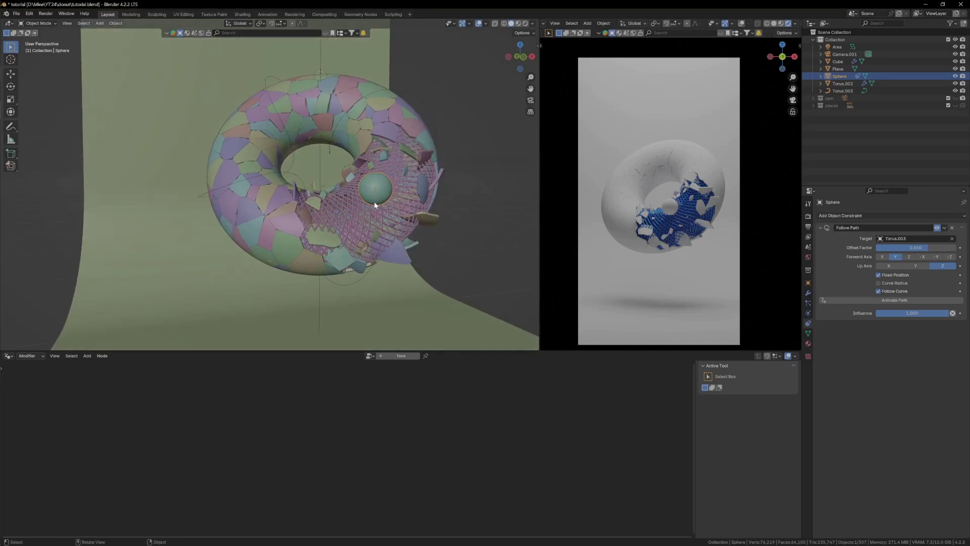
Select the fractured torus and, in its node tree, the Object Info, Geometry Proximity, Divide and Color Ramp nodes.
{"action": "left_click", "coordinate": [343, 234]}
{"action": "scroll", "coordinate": [444, 466], "scroll_direction": "up", "scroll_amount": 5}
{"action": "left_click_drag", "start_coordinate": [461, 489], "coordinate": [188, 413]}
{"action": "key", "text": "g"}
{"action": "right_click", "coordinate": [404, 487]}
{"action": "left_click_drag", "start_coordinate": [419, 503], "coordinate": [302, 413]}
{"action": "key", "text": "g"}
{"action": "right_click", "coordinate": [318, 451]}
Insert a Store Named Attribute node between Rotate Instances and Group Output.
{"action": "middle_click_drag", "start_coordinate": [442, 467], "coordinate": [354, 477]}
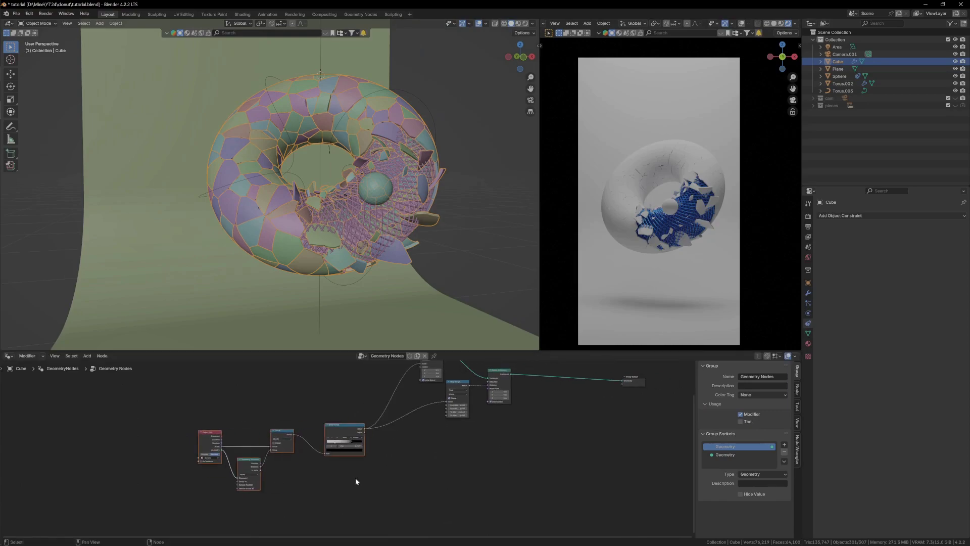
{"action": "key", "text": "shift+a"}
{"action": "type", "text": "s"}
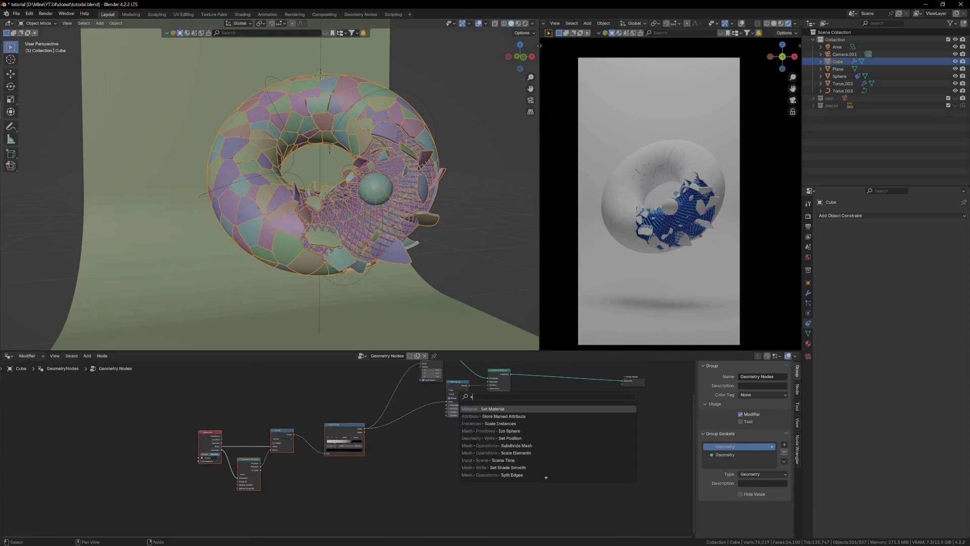
{"action": "type", "text": "to"}
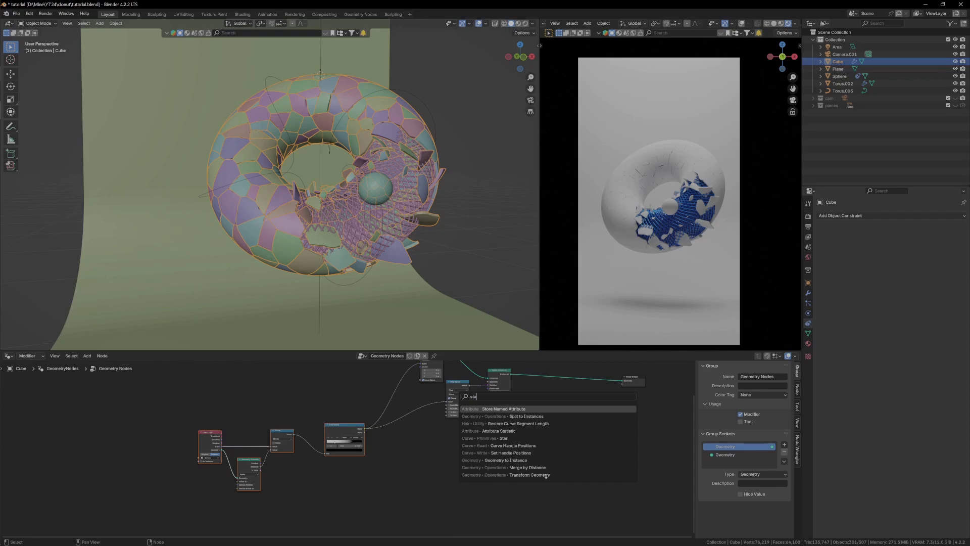
{"action": "key", "text": "Down"}
{"action": "key", "text": "Return"}
{"action": "left_click", "coordinate": [552, 403]}
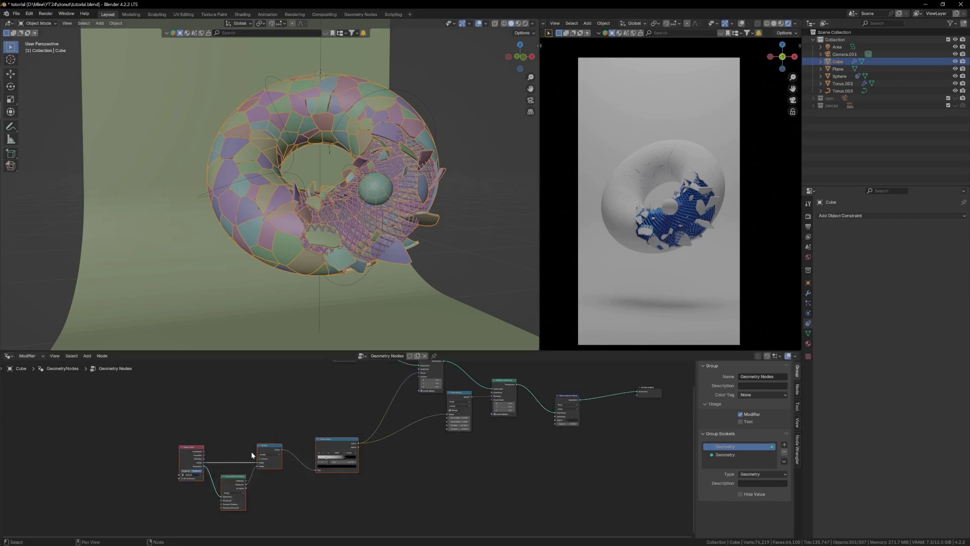
Connect the Color Ramp Color to the Store Named Attribute Value and set the attribute's domain to Instance.
{"action": "middle_click_drag", "start_coordinate": [342, 261], "coordinate": [327, 221]}
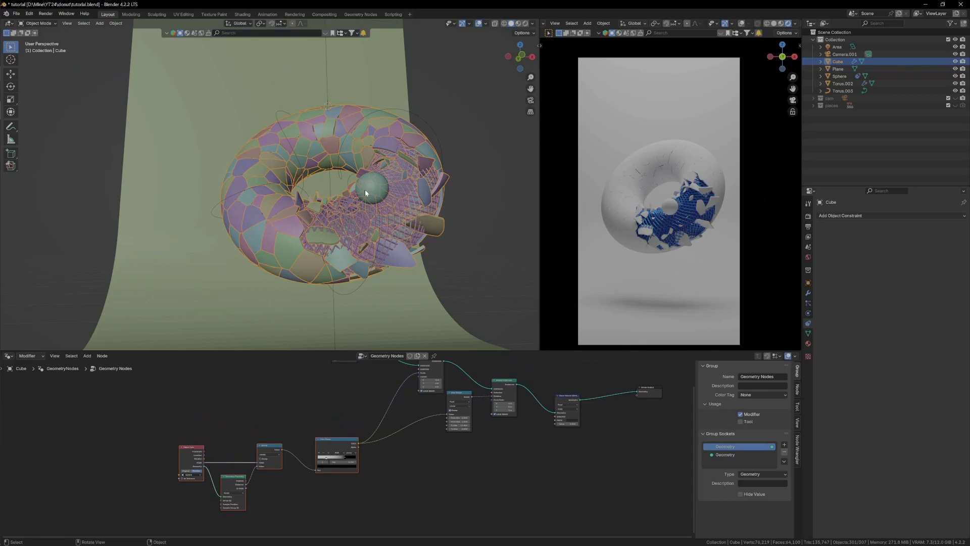
{"action": "scroll", "coordinate": [297, 487], "scroll_direction": "up", "scroll_amount": 1}
{"action": "middle_click_drag", "start_coordinate": [381, 483], "coordinate": [296, 499]}
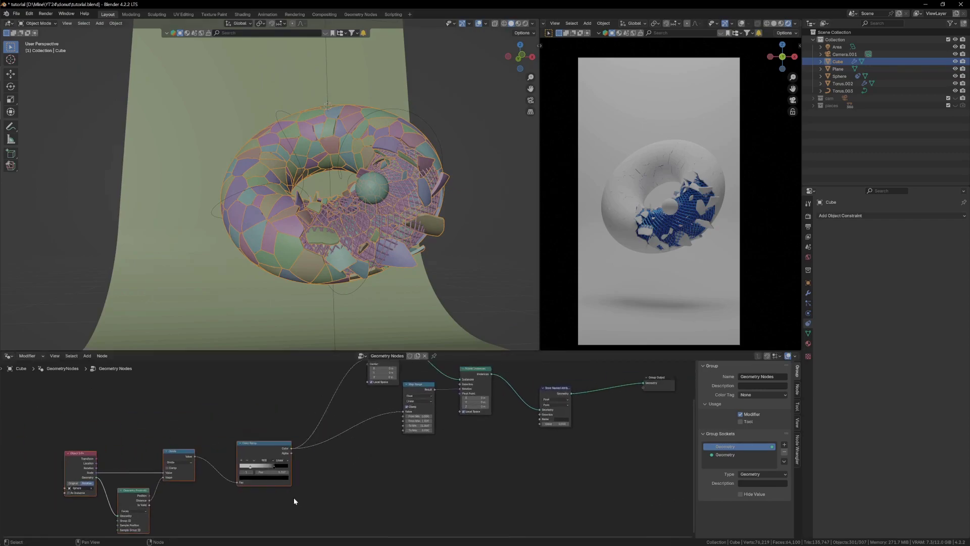
{"action": "left_click_drag", "start_coordinate": [292, 448], "coordinate": [541, 422]}
{"action": "scroll", "coordinate": [550, 418], "scroll_direction": "up", "scroll_amount": 6}
{"action": "left_click", "coordinate": [539, 394]}
{"action": "key", "text": "Escape"}
{"action": "left_click", "coordinate": [530, 407]}
{"action": "left_click", "coordinate": [525, 501]}
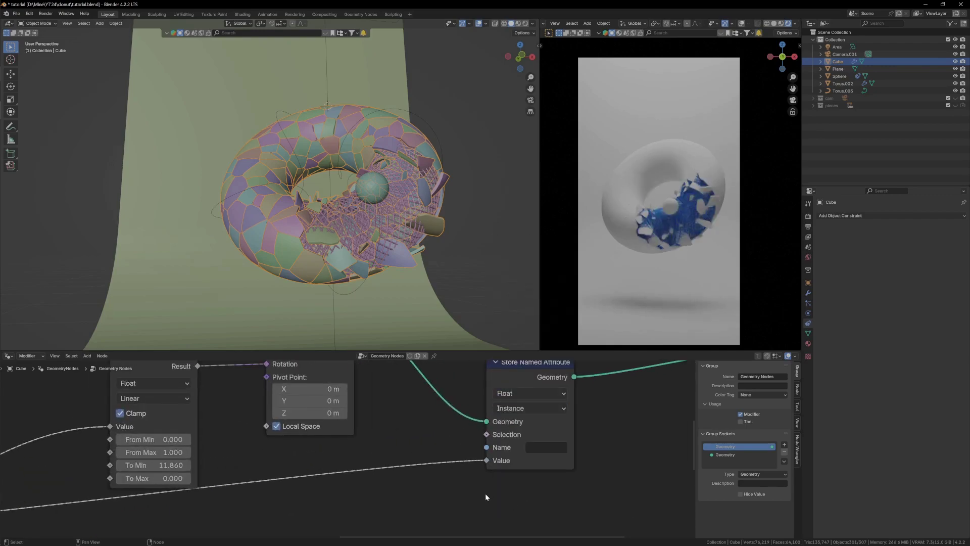
Name the attribute written by the Store Named Attribute node col.
{"action": "scroll", "coordinate": [486, 490], "scroll_direction": "down", "scroll_amount": 4}
{"action": "scroll", "coordinate": [434, 461], "scroll_direction": "down", "scroll_amount": 2}
{"action": "scroll", "coordinate": [382, 457], "scroll_direction": "up", "scroll_amount": 4}
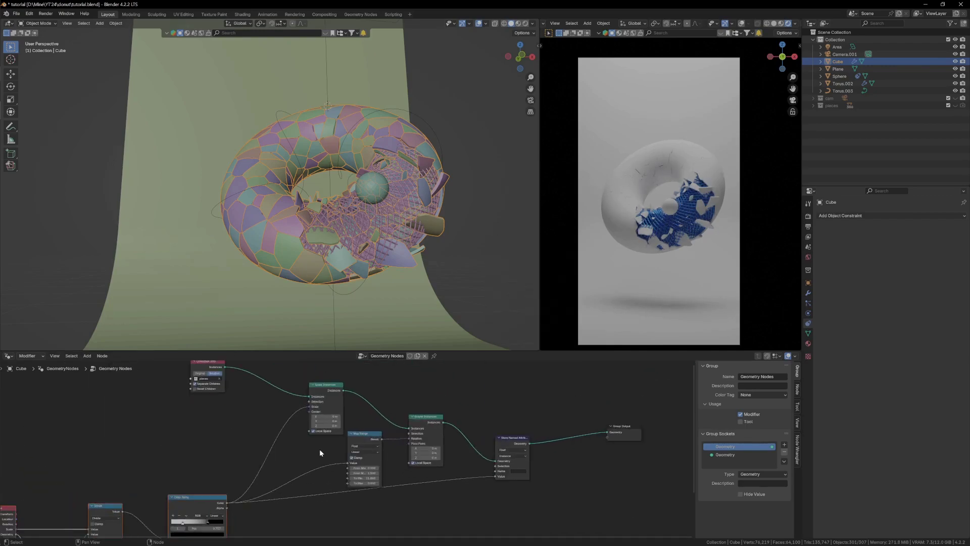
{"action": "middle_click_drag", "start_coordinate": [313, 447], "coordinate": [308, 458]}
{"action": "middle_click_drag", "start_coordinate": [391, 465], "coordinate": [252, 481]}
{"action": "scroll", "coordinate": [401, 487], "scroll_direction": "up", "scroll_amount": 1}
{"action": "scroll", "coordinate": [401, 486], "scroll_direction": "up", "scroll_amount": 2}
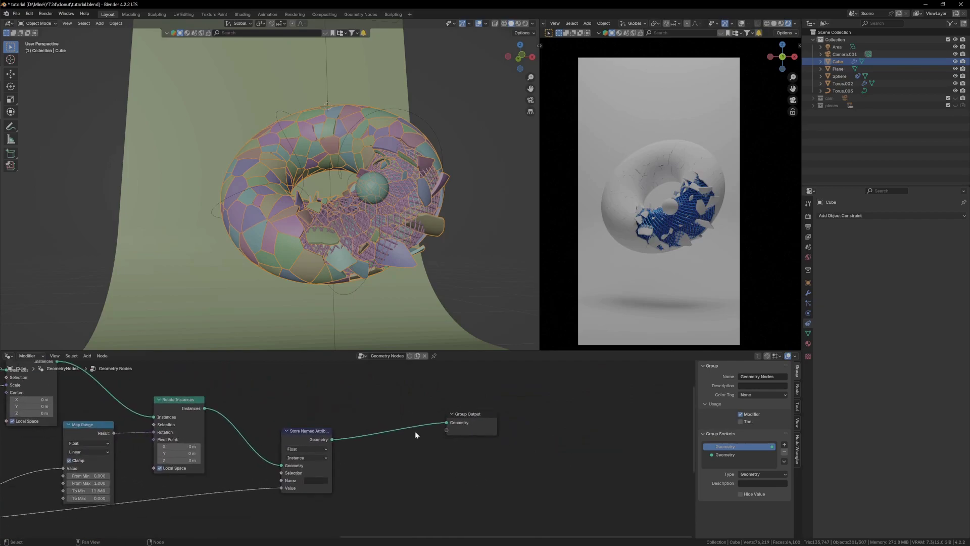
{"action": "scroll", "coordinate": [432, 448], "scroll_direction": "up", "scroll_amount": 4}
{"action": "left_click", "coordinate": [384, 446]}
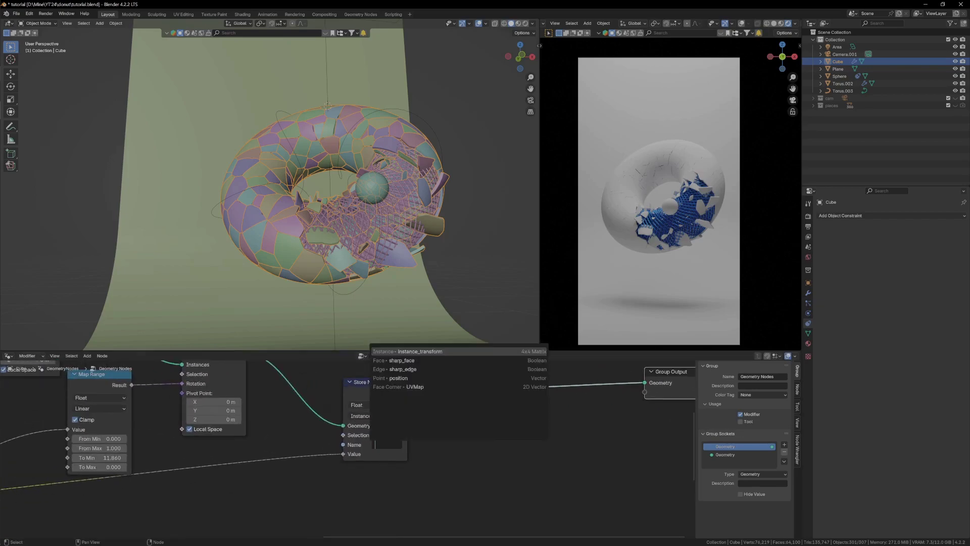
{"action": "type", "text": "col"}
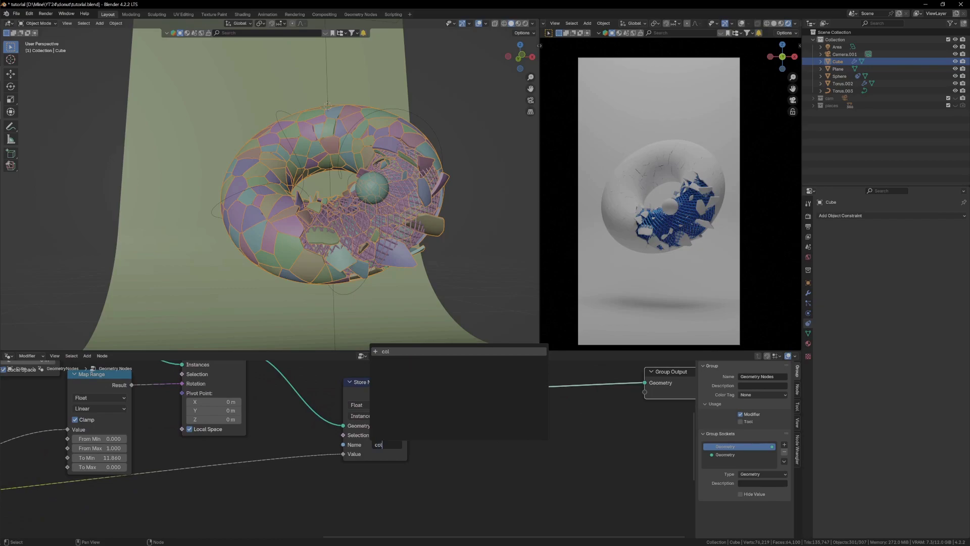
{"action": "key", "text": "Return"}
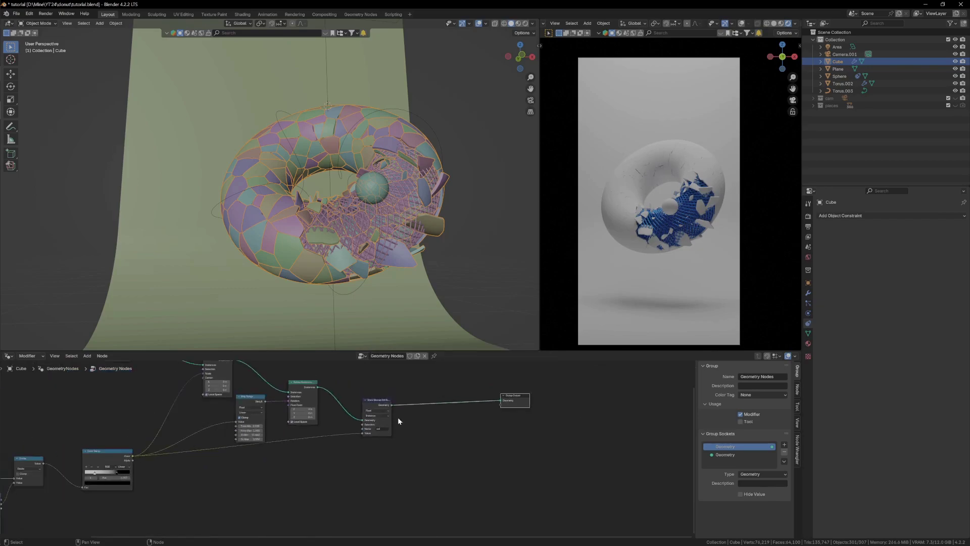
Split the node area, turn the new part into a Shader Editor and create a new material for the fractured torus.
{"action": "left_click_drag", "start_coordinate": [801, 356], "coordinate": [372, 355]}
{"action": "left_click", "coordinate": [380, 356]}
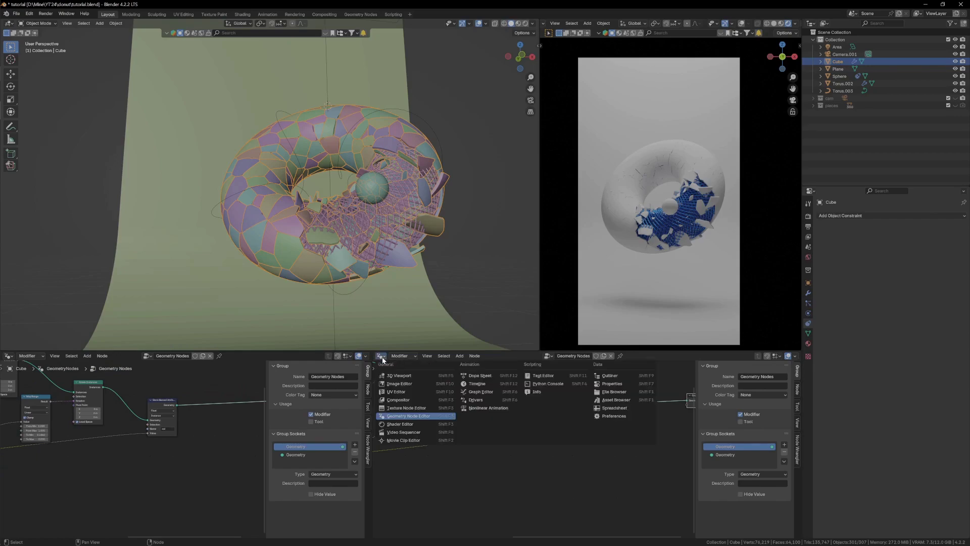
{"action": "left_click", "coordinate": [400, 424]}
{"action": "left_click", "coordinate": [603, 357]}
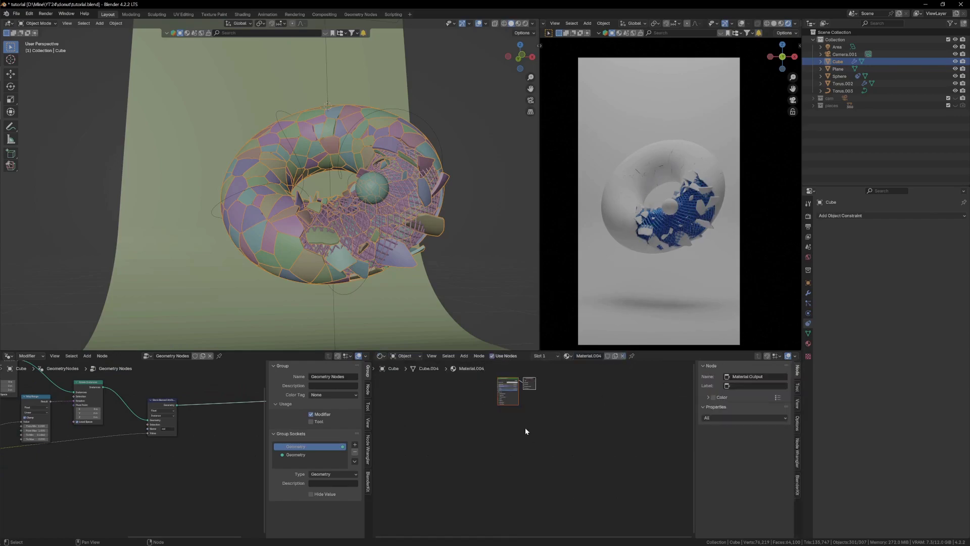
Insert a Set Material node between Rotate Instances and Store Named Attribute in the geometry node tree.
{"action": "middle_click_drag", "start_coordinate": [164, 368], "coordinate": [206, 402]}
{"action": "key", "text": "shift+a"}
{"action": "type", "text": "se"}
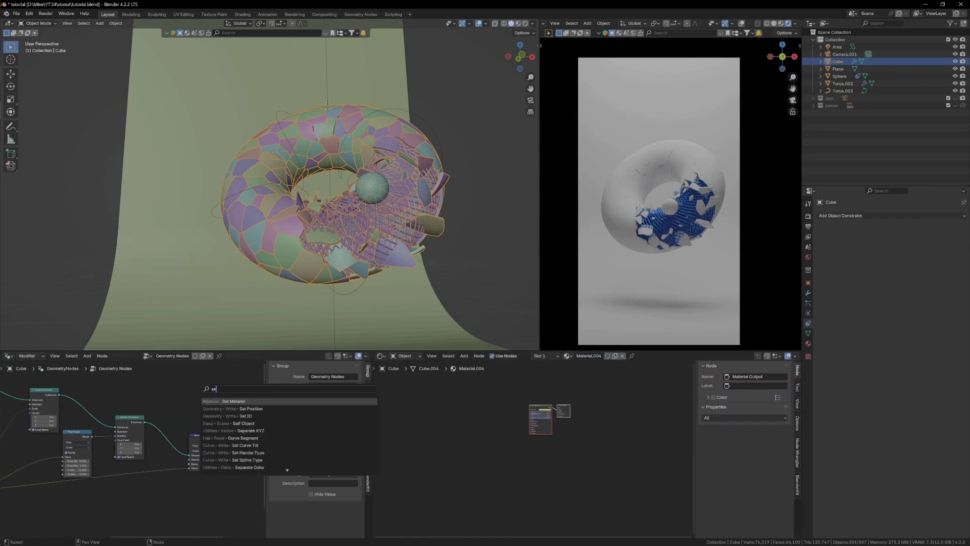
{"action": "key", "text": "Return"}
{"action": "left_click", "coordinate": [177, 435]}
{"action": "scroll", "coordinate": [197, 446], "scroll_direction": "up", "scroll_amount": 3}
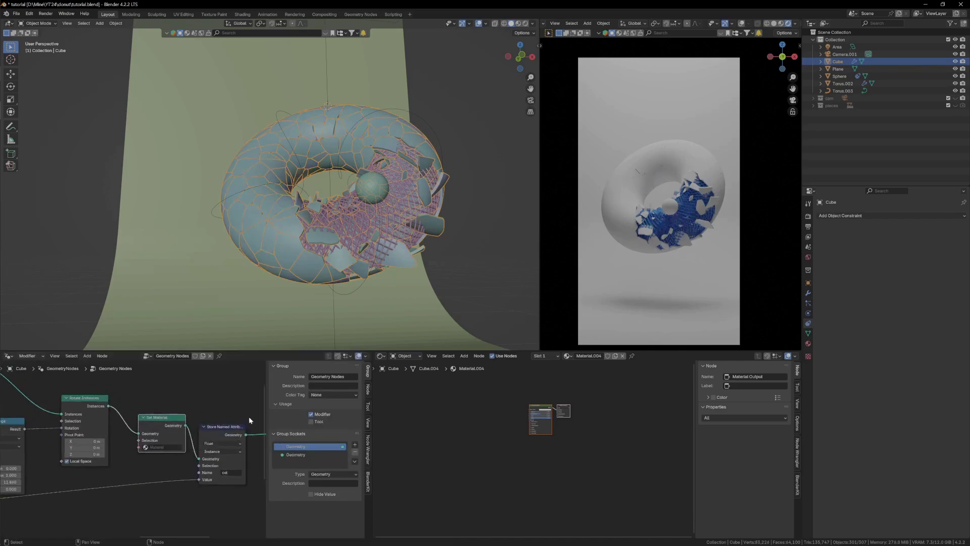
Assign Material.004 in the Set Material node and hide the geometry node editor's sidebar.
{"action": "left_click", "coordinate": [152, 448]}
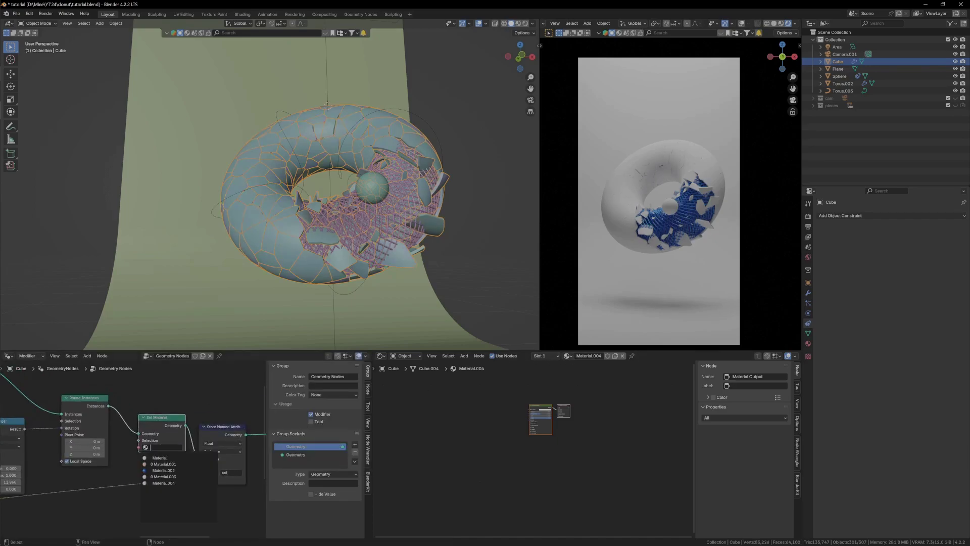
{"action": "type", "text": "004"}
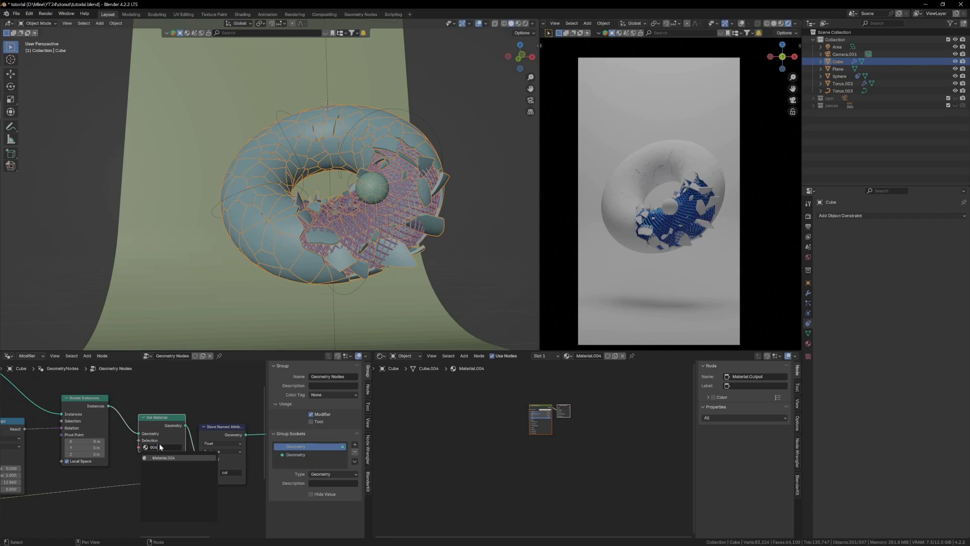
{"action": "key", "text": "Return"}
{"action": "scroll", "coordinate": [213, 451], "scroll_direction": "down", "scroll_amount": 1}
{"action": "middle_click_drag", "start_coordinate": [256, 458], "coordinate": [185, 453]}
{"action": "key", "text": "n"}
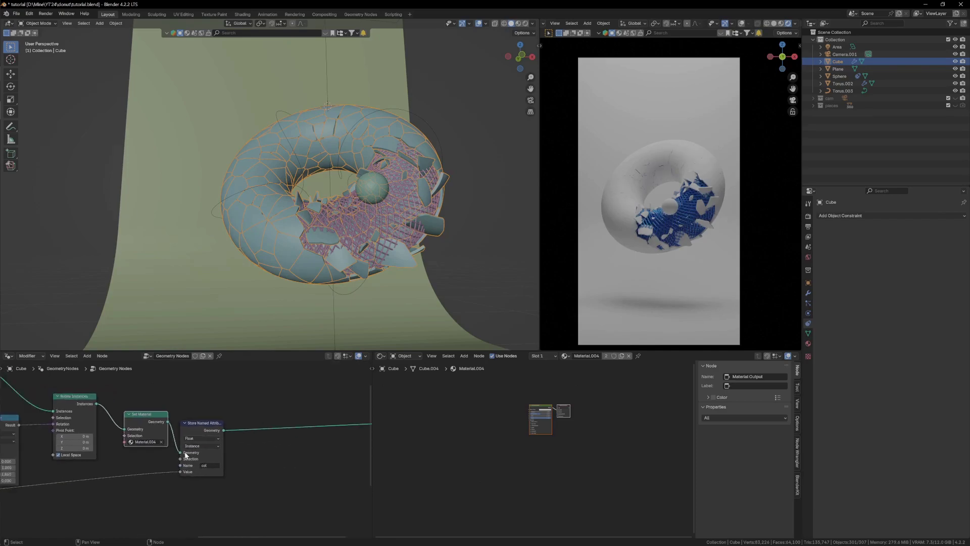
Add an Attribute node named col to the material and connect its Color to the Principled BSDF.
{"action": "scroll", "coordinate": [278, 450], "scroll_direction": "up", "scroll_amount": 3}
{"action": "middle_click_drag", "start_coordinate": [282, 449], "coordinate": [260, 454]}
{"action": "scroll", "coordinate": [515, 423], "scroll_direction": "up", "scroll_amount": 12}
{"action": "middle_click_drag", "start_coordinate": [473, 418], "coordinate": [503, 432]}
{"action": "key", "text": "shift+a"}
{"action": "type", "text": "att"}
{"action": "key", "text": "Return"}
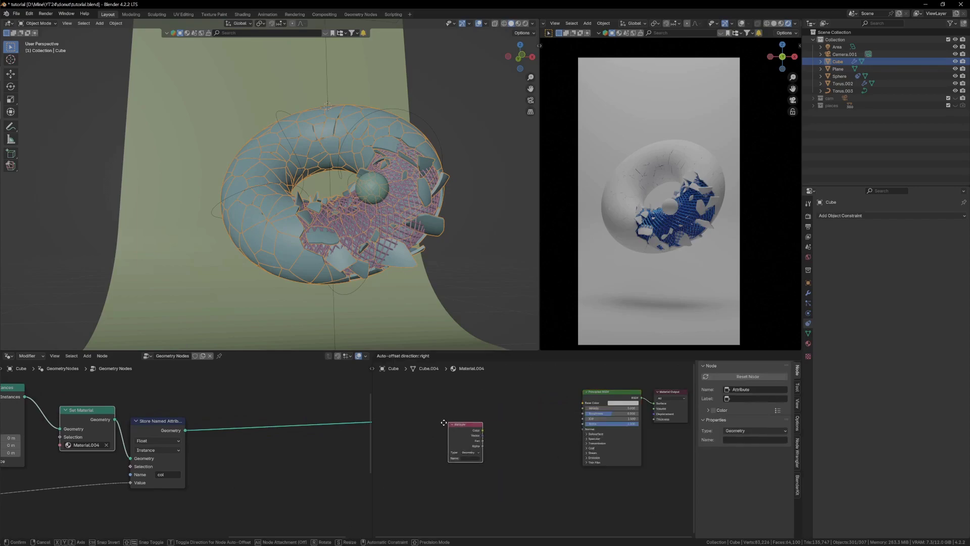
{"action": "left_click", "coordinate": [399, 424]}
{"action": "scroll", "coordinate": [437, 480], "scroll_direction": "up", "scroll_amount": 3}
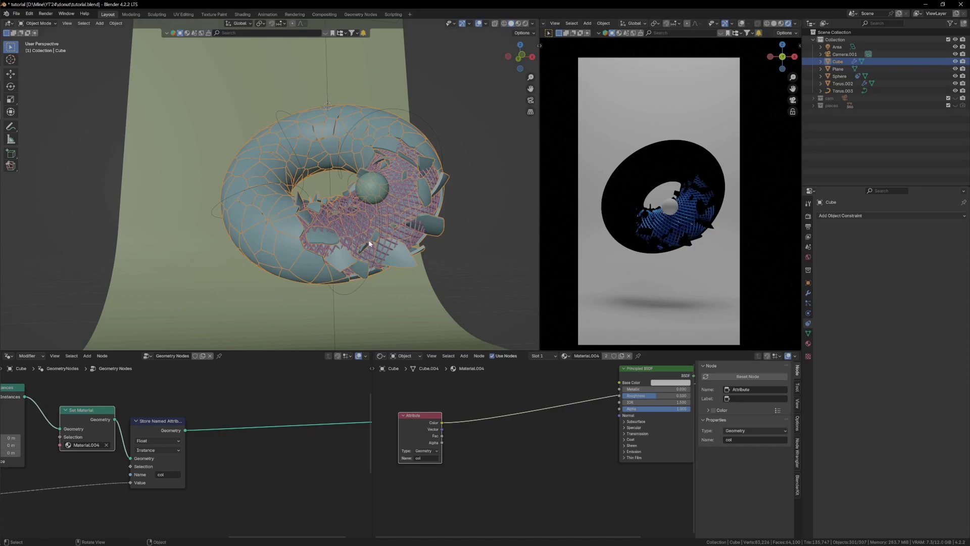
Insert a Realize Instances node after Store Named Attribute in the geometry node tree.
{"action": "mouse_move", "coordinate": [368, 240]}
{"action": "middle_mouse_down"}
{"action": "mouse_move", "coordinate": [383, 223]}
{"action": "mouse_move", "coordinate": [365, 246]}
{"action": "mouse_move", "coordinate": [389, 232]}
{"action": "mouse_move", "coordinate": [366, 248]}
{"action": "middle_mouse_up"}
{"action": "scroll", "coordinate": [366, 245], "scroll_direction": "up", "scroll_amount": 1}
{"action": "scroll", "coordinate": [301, 447], "scroll_direction": "down", "scroll_amount": 2}
{"action": "key", "text": "shift+a"}
{"action": "type", "text": "re"}
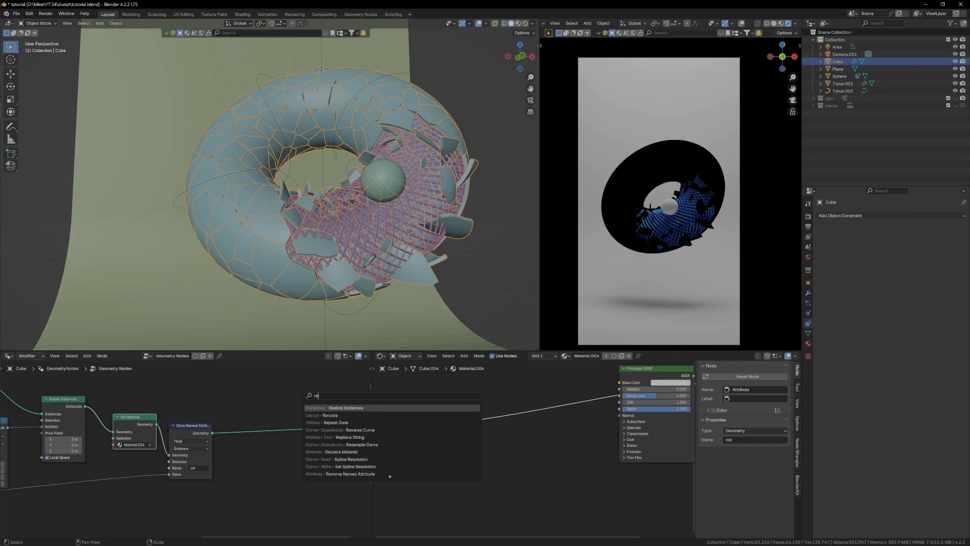
{"action": "type", "text": "al"}
{"action": "left_click", "coordinate": [335, 408]}
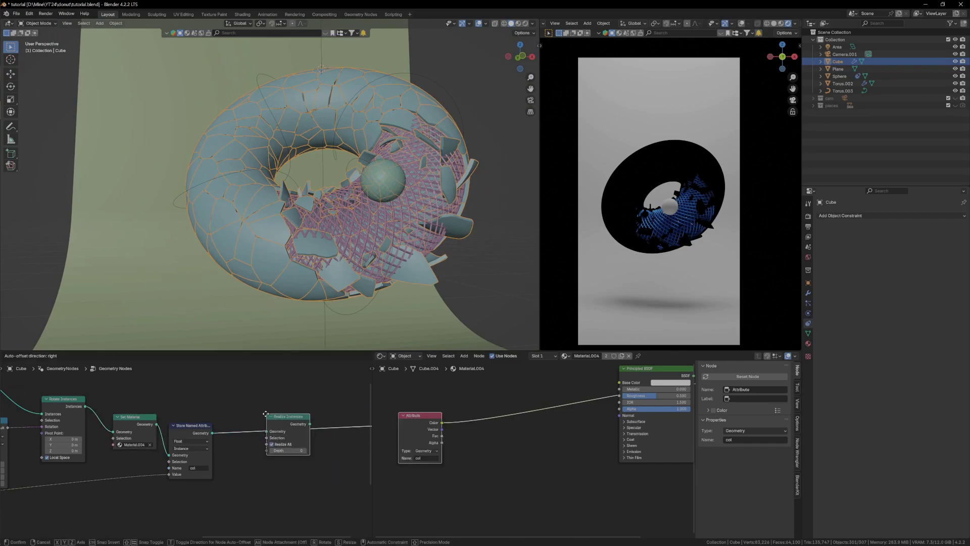
{"action": "left_click", "coordinate": [267, 415]}
Insert a Color Ramp between the Attribute node and the Principled BSDF and move its black stop to 0.710.
{"action": "scroll", "coordinate": [508, 426], "scroll_direction": "up", "scroll_amount": 1}
{"action": "scroll", "coordinate": [507, 425], "scroll_direction": "up", "scroll_amount": 1}
{"action": "key", "text": "shift+a"}
{"action": "type", "text": "col"}
{"action": "left_click", "coordinate": [487, 407]}
{"action": "left_click", "coordinate": [461, 398]}
{"action": "left_click_drag", "start_coordinate": [473, 442], "coordinate": [527, 433]}
Move the black stop of the material's Color Ramp to position 0.879.
{"action": "middle_click_drag", "start_coordinate": [387, 258], "coordinate": [378, 268]}
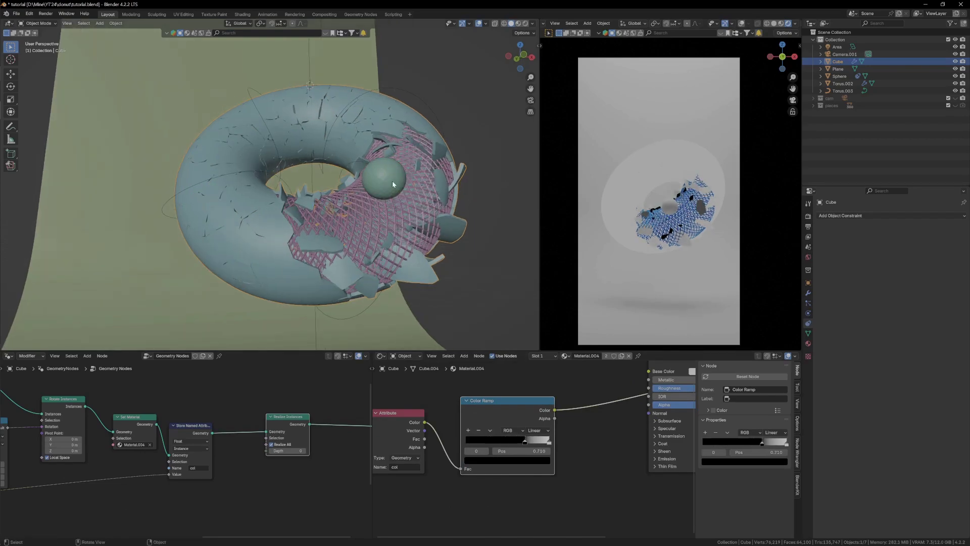
{"action": "left_click", "coordinate": [391, 184]}
{"action": "left_click", "coordinate": [423, 279]}
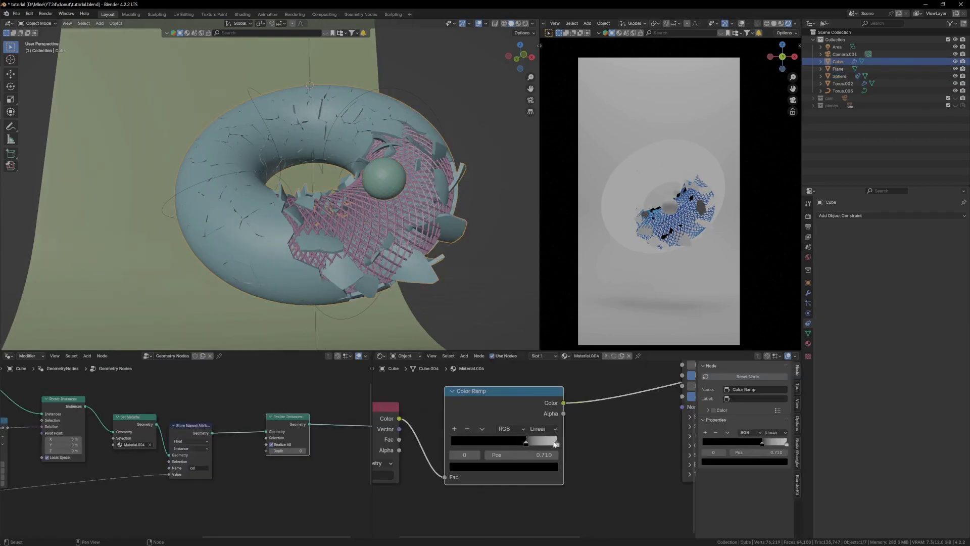
{"action": "scroll", "coordinate": [675, 511], "scroll_direction": "up", "scroll_amount": 2}
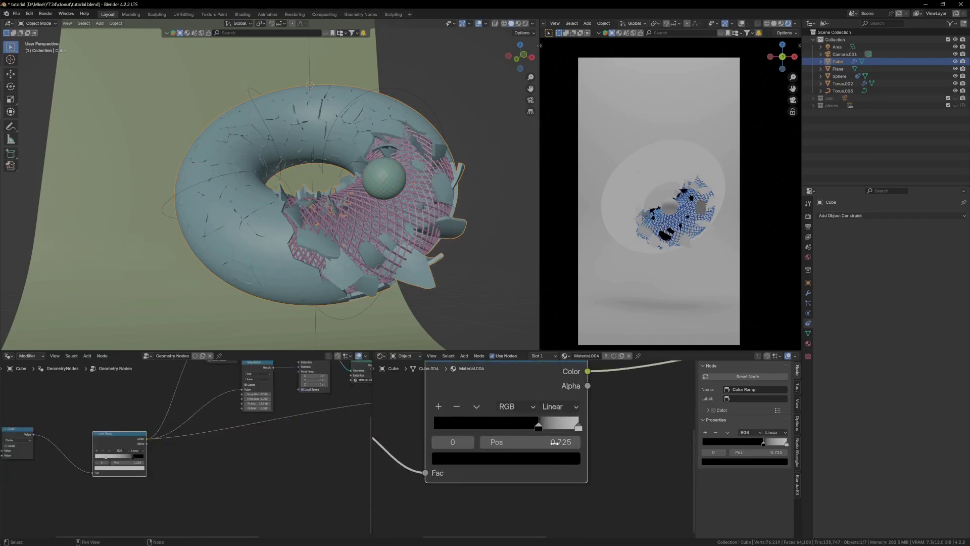
{"action": "left_click_drag", "start_coordinate": [536, 423], "coordinate": [564, 419]}
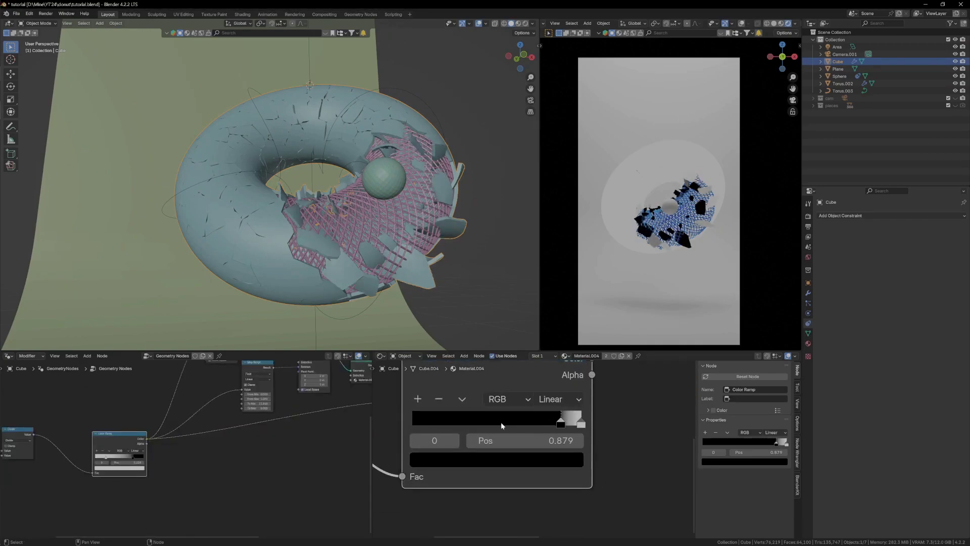
Move the light stop of the geometry nodes' Color Ramp to position 0.127 to widen the broken area.
{"action": "scroll", "coordinate": [272, 450], "scroll_direction": "down", "scroll_amount": 2}
{"action": "middle_click_drag", "start_coordinate": [267, 451], "coordinate": [348, 436]}
{"action": "scroll", "coordinate": [197, 448], "scroll_direction": "up", "scroll_amount": 11}
{"action": "left_click_drag", "start_coordinate": [224, 433], "coordinate": [214, 435]}
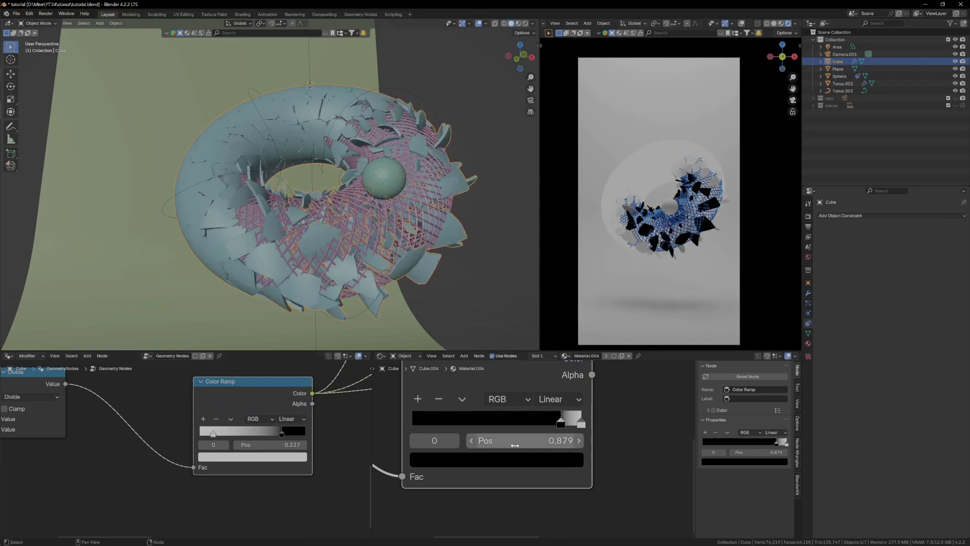
Reposition the material's Color Ramp node away from the Principled BSDF.
{"action": "scroll", "coordinate": [504, 456], "scroll_direction": "down", "scroll_amount": 5}
{"action": "key", "text": "g"}
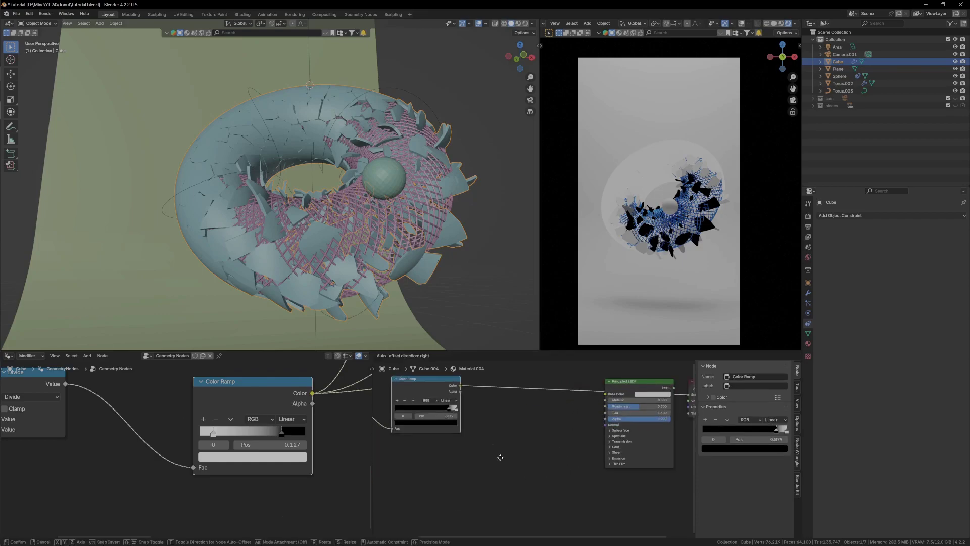
{"action": "left_click", "coordinate": [499, 457]}
{"action": "scroll", "coordinate": [502, 457], "scroll_direction": "down", "scroll_amount": 3}
{"action": "middle_click_drag", "start_coordinate": [526, 435], "coordinate": [525, 453]}
{"action": "key", "text": "shift+a"}
{"action": "left_click", "coordinate": [547, 412]}
{"action": "type", "text": "mix"}
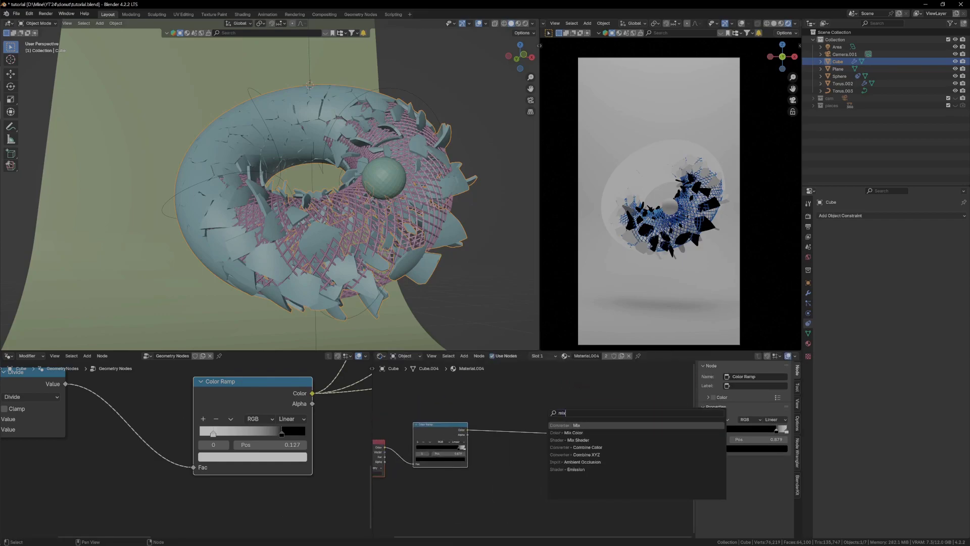
{"action": "key", "text": "Return"}
{"action": "left_click", "coordinate": [543, 474]}
{"action": "key", "text": "x"}
Add a Mix Shader node to the material beside the Principled BSDF.
{"action": "key", "text": "shift+a"}
{"action": "left_click", "coordinate": [539, 415]}
{"action": "type", "text": "mix"}
{"action": "left_click", "coordinate": [562, 442]}
{"action": "left_click", "coordinate": [558, 474]}
{"action": "scroll", "coordinate": [560, 475], "scroll_direction": "up", "scroll_amount": 3}
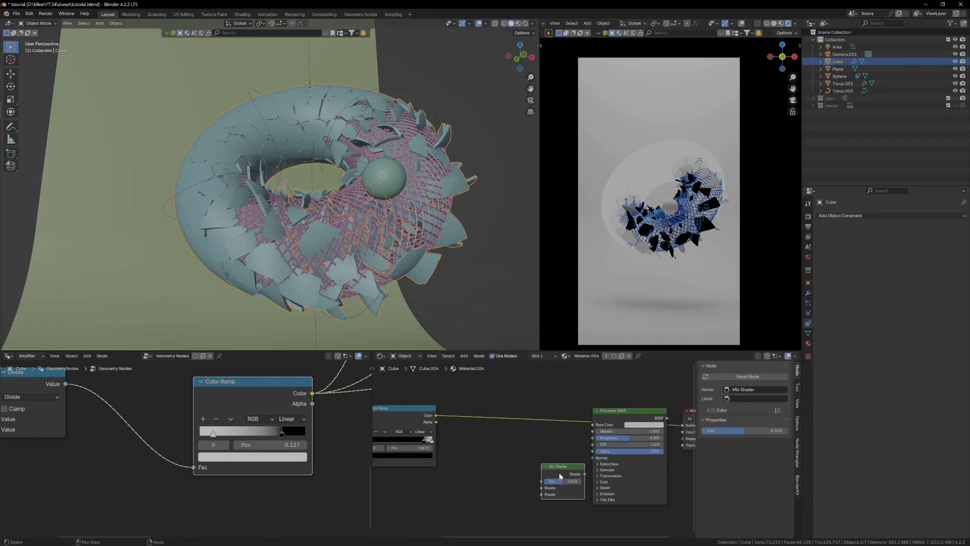
Connect the Color Ramp to the Mix Shader's Fac and the repositioned Principled BSDF to its first Shader input.
{"action": "scroll", "coordinate": [464, 432], "scroll_direction": "down", "scroll_amount": 1}
{"action": "left_click_drag", "start_coordinate": [440, 418], "coordinate": [530, 475]}
{"action": "left_click_drag", "start_coordinate": [597, 419], "coordinate": [450, 501]}
{"action": "scroll", "coordinate": [486, 506], "scroll_direction": "up", "scroll_amount": 4}
{"action": "middle_click_drag", "start_coordinate": [490, 508], "coordinate": [523, 472]}
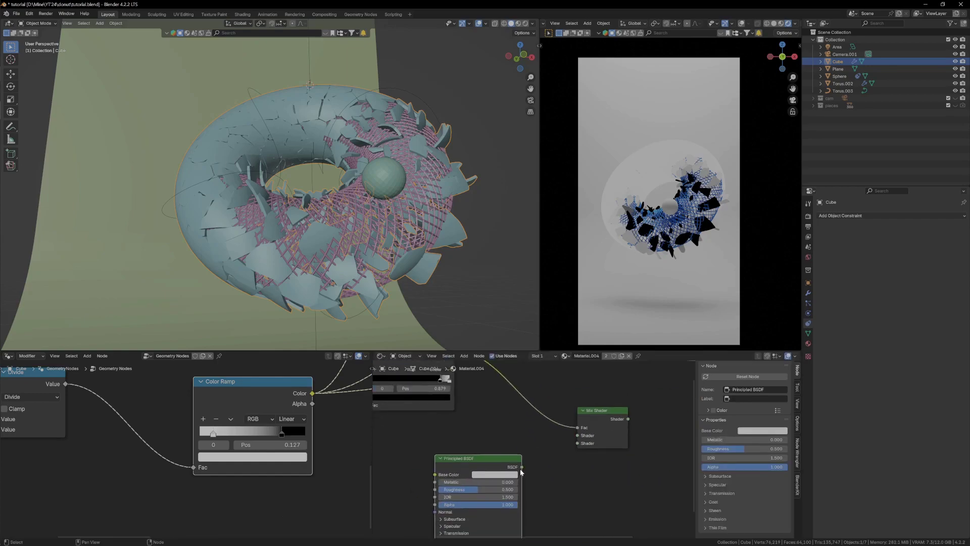
{"action": "left_click_drag", "start_coordinate": [495, 466], "coordinate": [441, 467]}
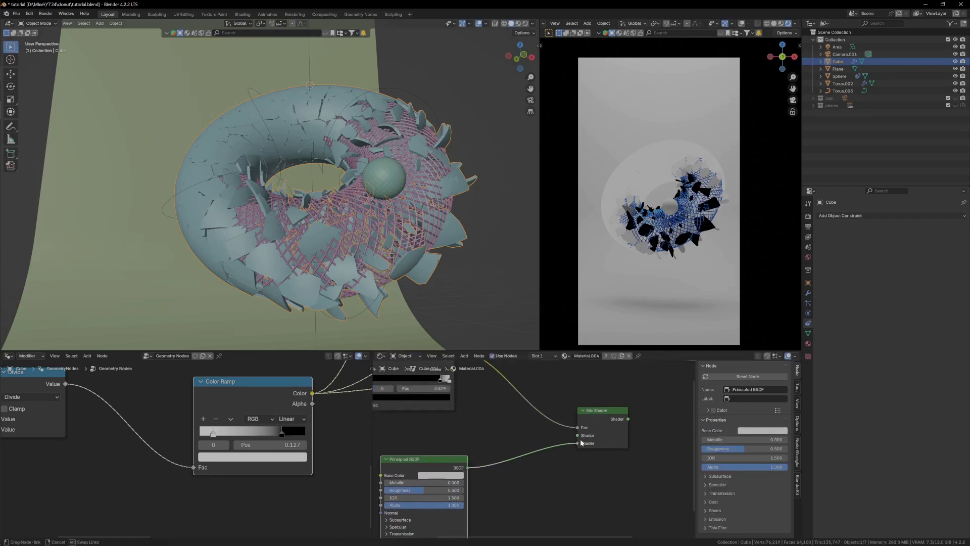
{"action": "left_click", "coordinate": [394, 471]}
Add a Glass BSDF into the Mix Shader's second Shader input and connect the Mix Shader to the Material Output.
{"action": "key", "text": "shift+a"}
{"action": "type", "text": "glass"}
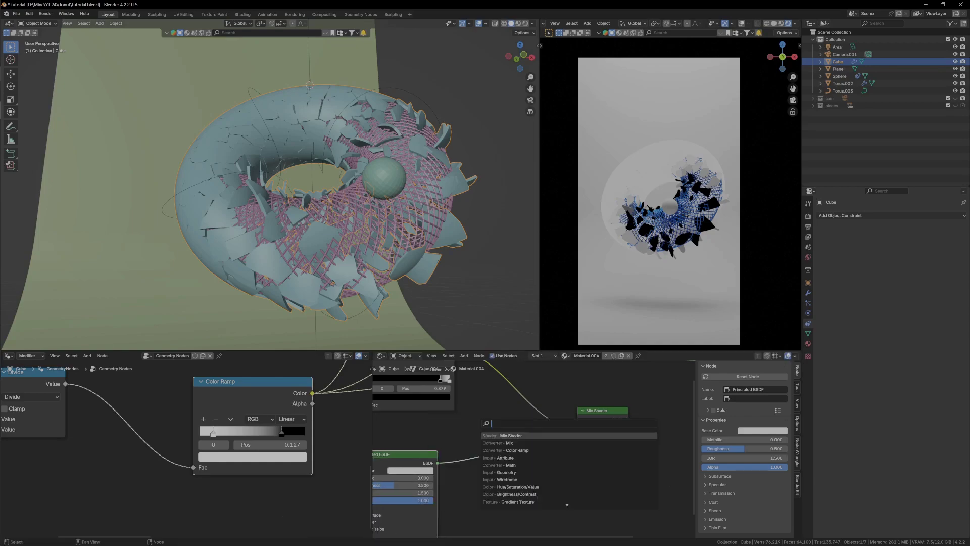
{"action": "key", "text": "Return"}
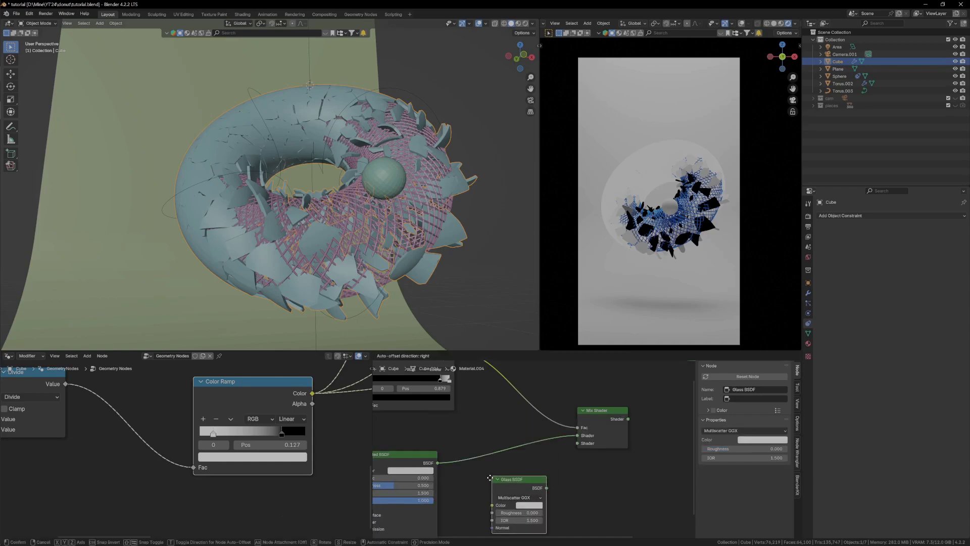
{"action": "left_click_drag", "start_coordinate": [572, 447], "coordinate": [615, 440]}
{"action": "scroll", "coordinate": [577, 444], "scroll_direction": "down", "scroll_amount": 2}
{"action": "left_click_drag", "start_coordinate": [686, 405], "coordinate": [660, 402]}
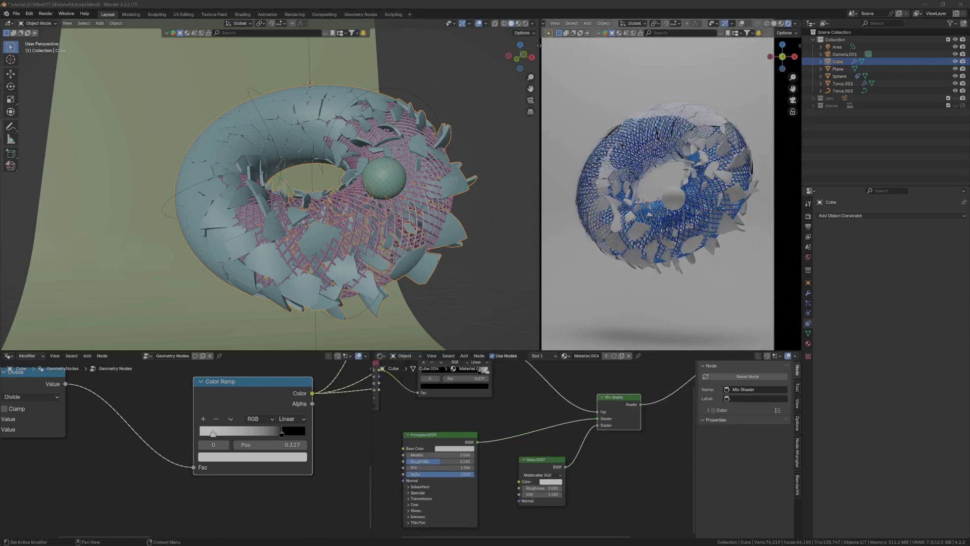
Swap the Mix Shader's inputs so the Glass BSDF feeds the first and the Principled BSDF the second, rearranging both nodes.
{"action": "scroll", "coordinate": [593, 441], "scroll_direction": "up", "scroll_amount": 2}
{"action": "mouse_move", "coordinate": [603, 420]}
{"action": "left_mouse_down"}
{"action": "mouse_move", "coordinate": [593, 427]}
{"action": "mouse_move", "coordinate": [601, 420]}
{"action": "left_mouse_up"}
{"action": "left_click_drag", "start_coordinate": [529, 466], "coordinate": [341, 407]}
{"action": "left_click_drag", "start_coordinate": [444, 432], "coordinate": [584, 474]}
{"action": "middle_click_drag", "start_coordinate": [443, 430], "coordinate": [649, 432]}
{"action": "scroll", "coordinate": [572, 424], "scroll_direction": "down", "scroll_amount": 2}
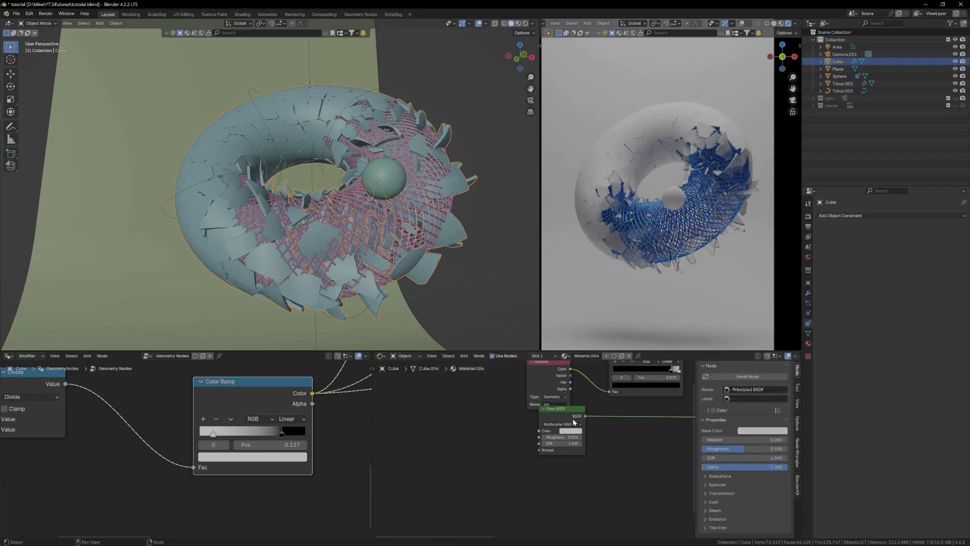
Move the Glass BSDF below the Attribute node and set its roughness to 0.179.
{"action": "left_click_drag", "start_coordinate": [572, 422], "coordinate": [570, 463]}
{"action": "scroll", "coordinate": [571, 439], "scroll_direction": "up", "scroll_amount": 4}
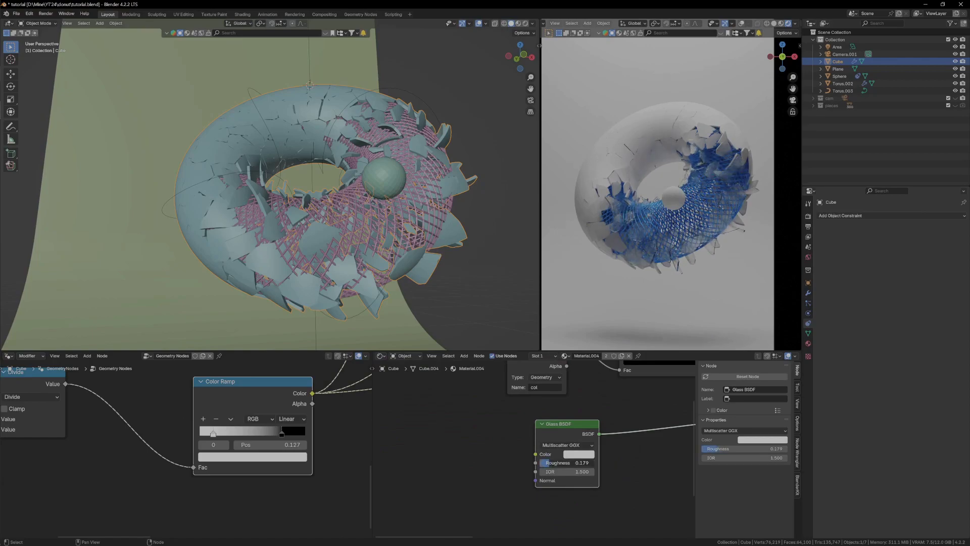
{"action": "scroll", "coordinate": [500, 457], "scroll_direction": "down", "scroll_amount": 2}
Insert a second Mix Shader on the Glass BSDF's output link.
{"action": "middle_click_drag", "start_coordinate": [610, 417], "coordinate": [539, 400]}
{"action": "key", "text": "shift+a"}
{"action": "type", "text": "m"}
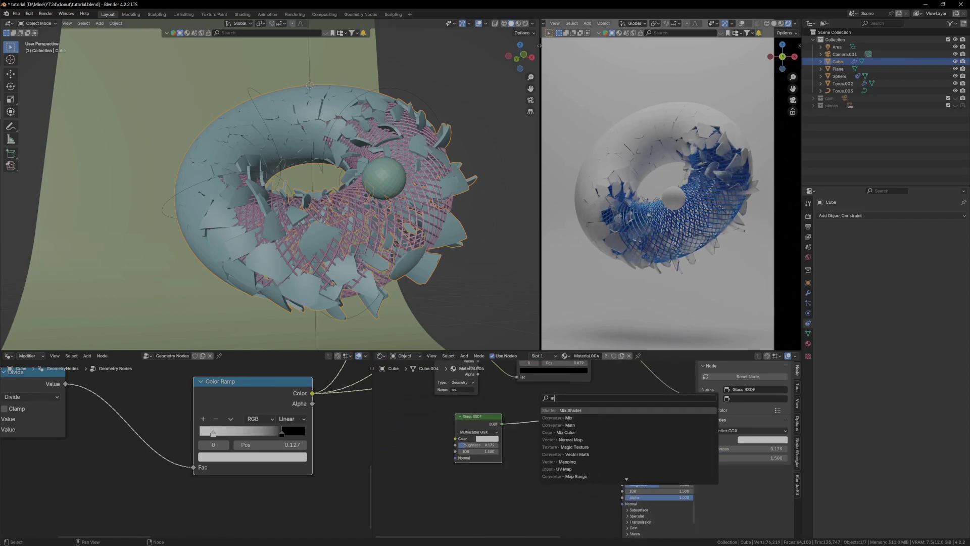
{"action": "key", "text": "Down"}
{"action": "key", "text": "Down"}
{"action": "key", "text": "Return"}
{"action": "left_click", "coordinate": [571, 427]}
Add an Emission shader node below the Glass BSDF.
{"action": "key", "text": "shift+a"}
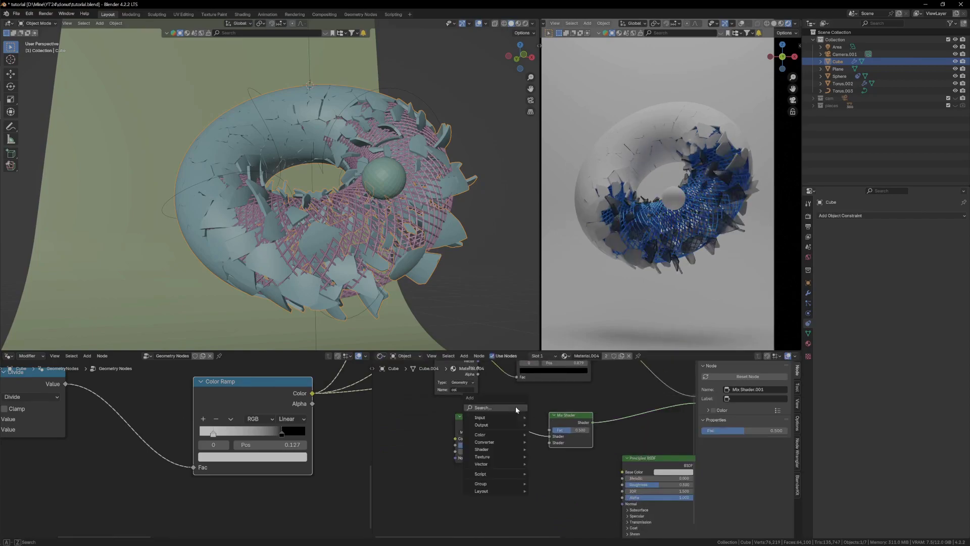
{"action": "type", "text": "emi"}
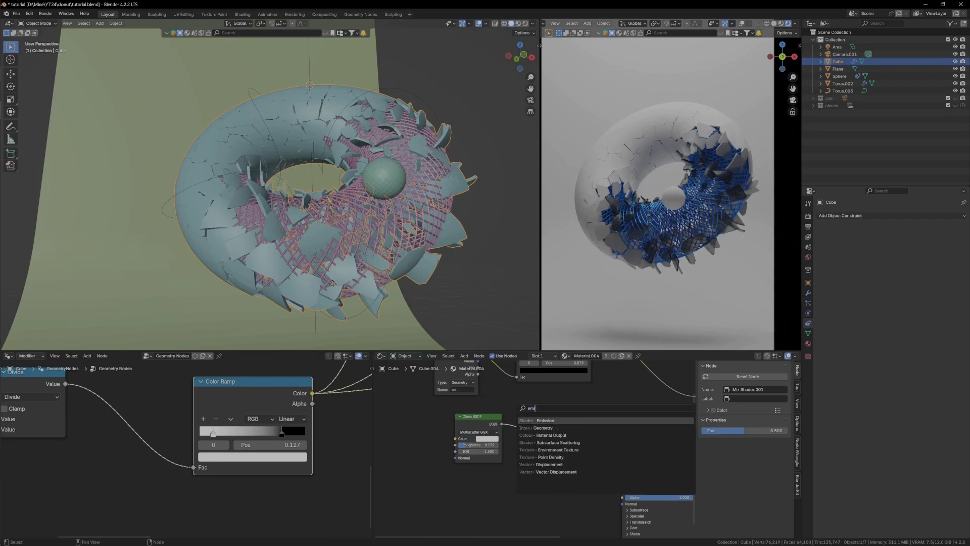
{"action": "key", "text": "Return"}
{"action": "left_click", "coordinate": [501, 492]}
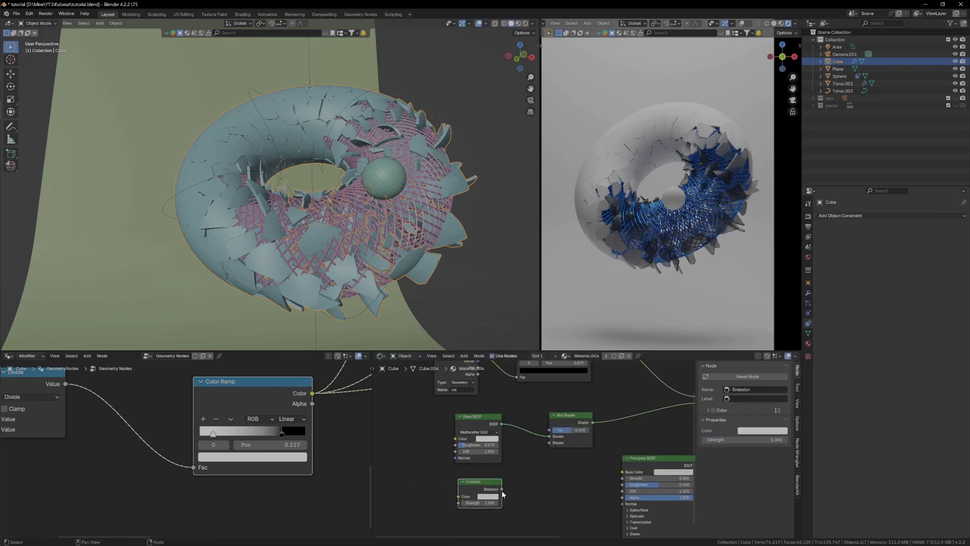
Connect the Emission shader to the second Mix Shader's free input and set the emission colour to blue.
{"action": "scroll", "coordinate": [509, 492], "scroll_direction": "up", "scroll_amount": 2}
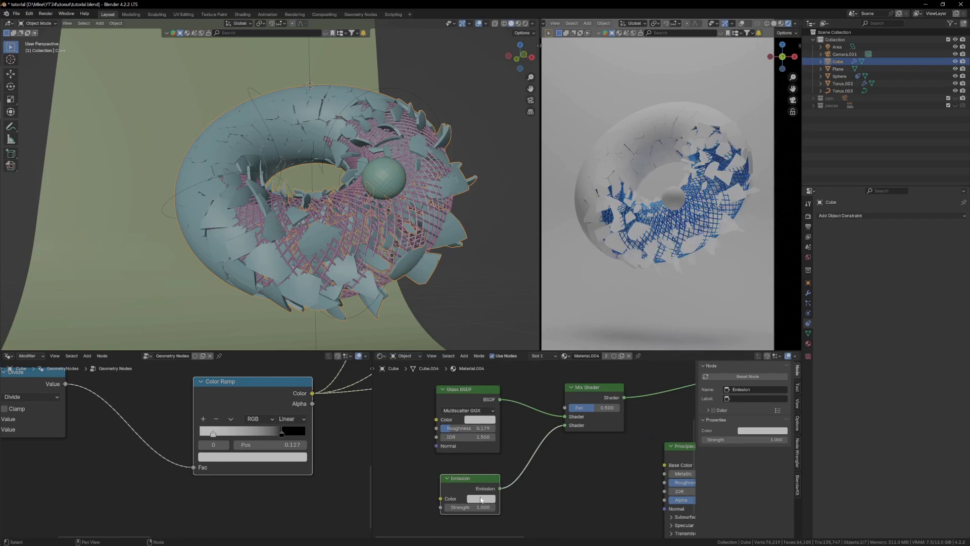
{"action": "left_click", "coordinate": [481, 499]}
{"action": "left_click", "coordinate": [525, 385]}
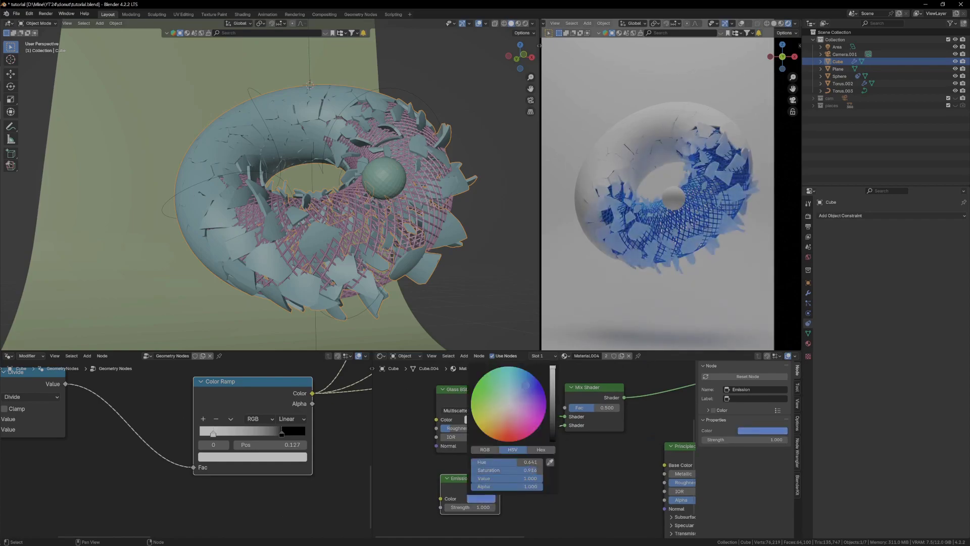
Set the Emission strength to 3 and lower the factor mixing it with the Glass BSDF to 0.257.
{"action": "scroll", "coordinate": [591, 411], "scroll_direction": "up", "scroll_amount": 3}
{"action": "mouse_move", "coordinate": [581, 405]}
{"action": "left_mouse_down"}
{"action": "mouse_move", "coordinate": [548, 404]}
{"action": "mouse_move", "coordinate": [574, 406]}
{"action": "left_mouse_up"}
{"action": "scroll", "coordinate": [574, 407], "scroll_direction": "down", "scroll_amount": 1}
{"action": "middle_click_drag", "start_coordinate": [471, 525], "coordinate": [586, 464]}
{"action": "scroll", "coordinate": [585, 465], "scroll_direction": "up", "scroll_amount": 1}
{"action": "left_click_drag", "start_coordinate": [525, 480], "coordinate": [525, 481]}
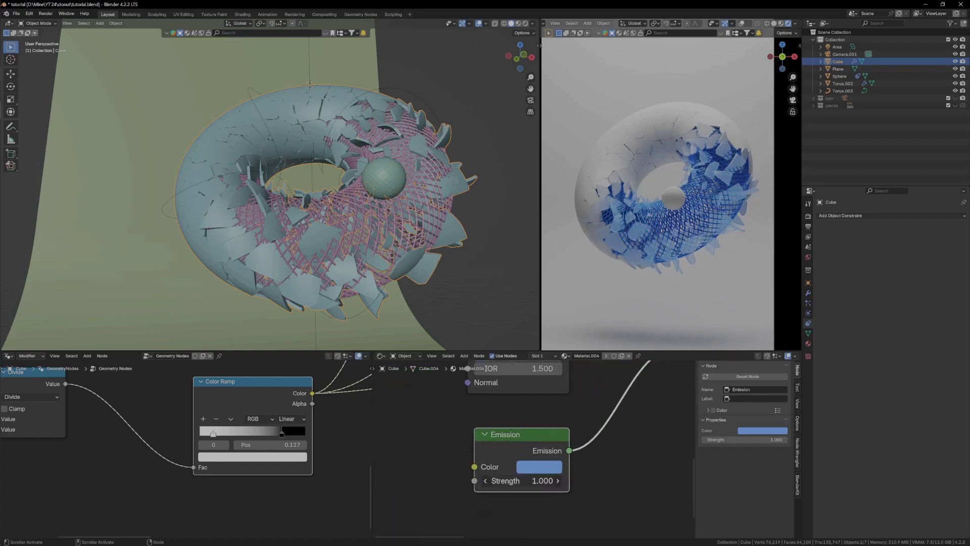
{"action": "type", "text": "3"}
{"action": "key", "text": "Return"}
{"action": "scroll", "coordinate": [564, 490], "scroll_direction": "down", "scroll_amount": 2}
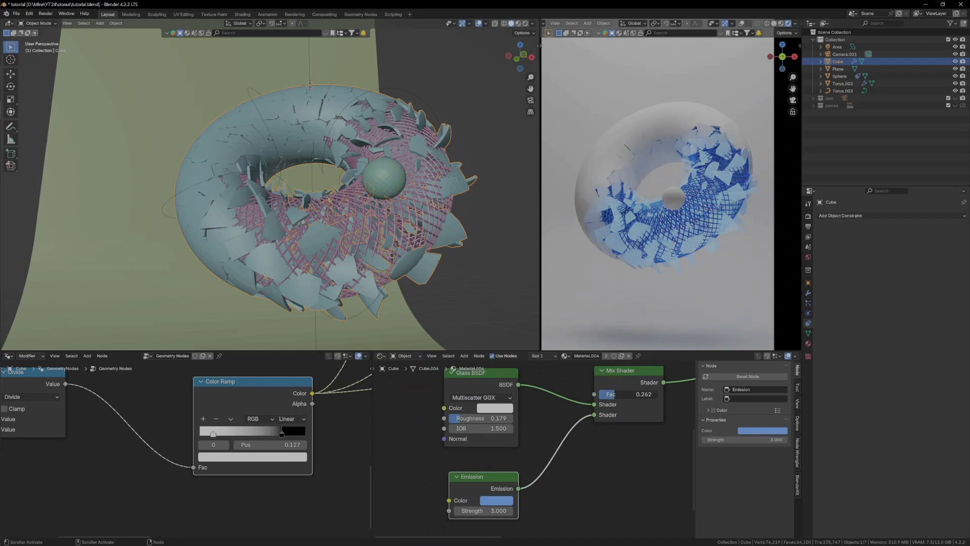
{"action": "left_click_drag", "start_coordinate": [611, 394], "coordinate": [613, 394]}
Slide the sphere along its path by setting its Follow Path offset factor to about 0.64.
{"action": "scroll", "coordinate": [630, 265], "scroll_direction": "down", "scroll_amount": 3}
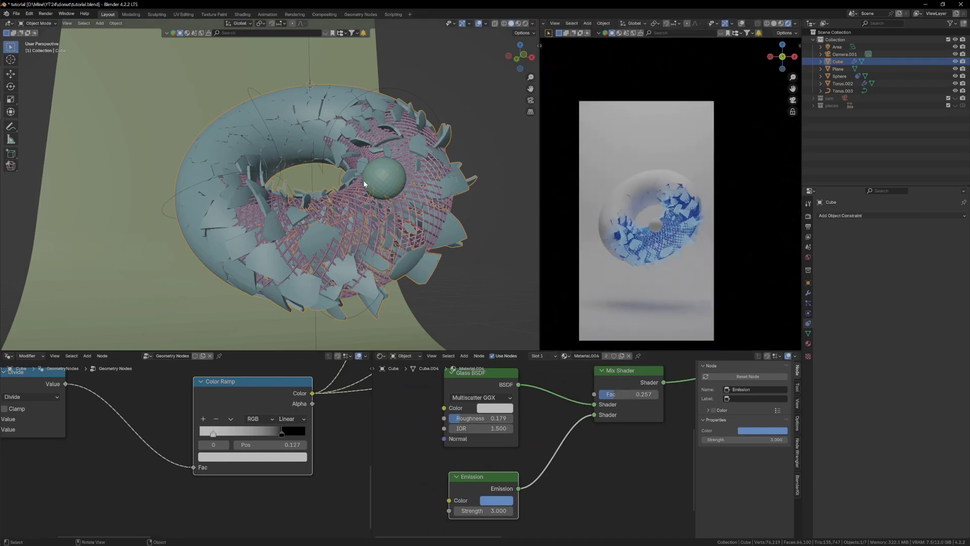
{"action": "left_click", "coordinate": [371, 182]}
{"action": "scroll", "coordinate": [361, 237], "scroll_direction": "down", "scroll_amount": 3}
{"action": "mouse_move", "coordinate": [936, 247]}
{"action": "left_mouse_down"}
{"action": "mouse_move", "coordinate": [900, 247]}
{"action": "mouse_move", "coordinate": [926, 248]}
{"action": "left_mouse_up"}
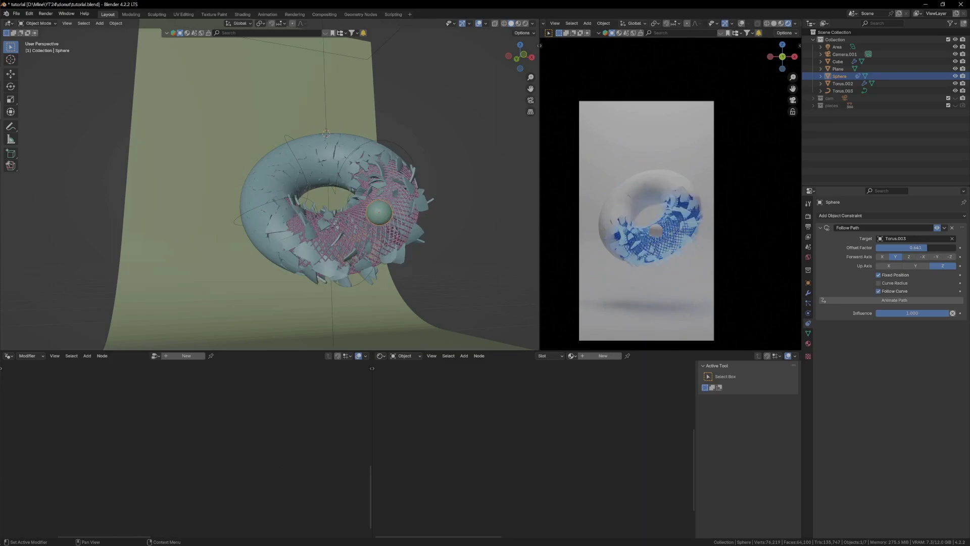
Select the shell object and shift the light stop of its geometry Color Ramp to about 0.157.
{"action": "left_click", "coordinate": [236, 202]}
{"action": "scroll", "coordinate": [200, 434], "scroll_direction": "up", "scroll_amount": 6}
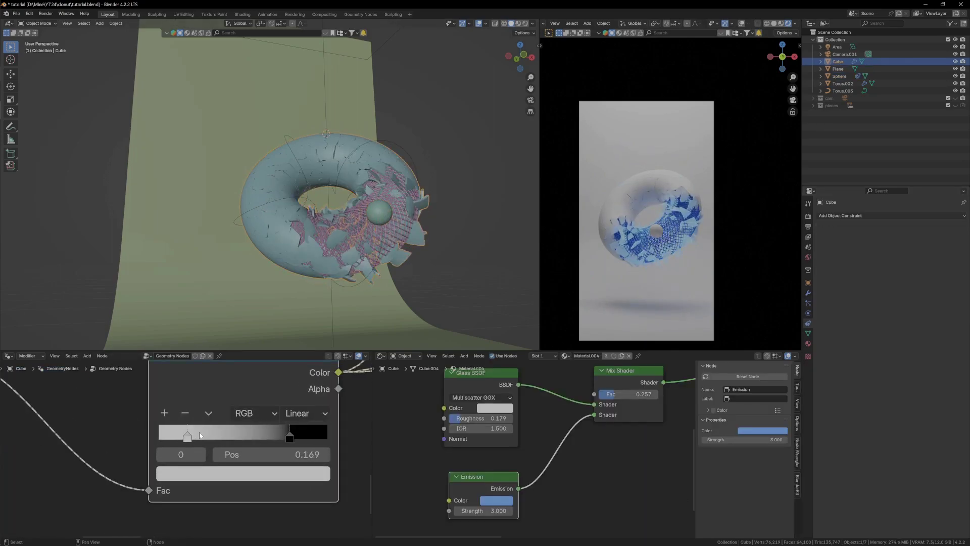
{"action": "left_click_drag", "start_coordinate": [200, 435], "coordinate": [196, 437]}
Duplicate the Color Ramp, place the copy below the original and feed the Divide node's value into it.
{"action": "scroll", "coordinate": [166, 467], "scroll_direction": "down", "scroll_amount": 5}
{"action": "key", "text": "shift+d"}
{"action": "left_click", "coordinate": [205, 470]}
{"action": "middle_click_drag", "start_coordinate": [99, 431], "coordinate": [137, 417]}
{"action": "left_click_drag", "start_coordinate": [90, 386], "coordinate": [109, 388]}
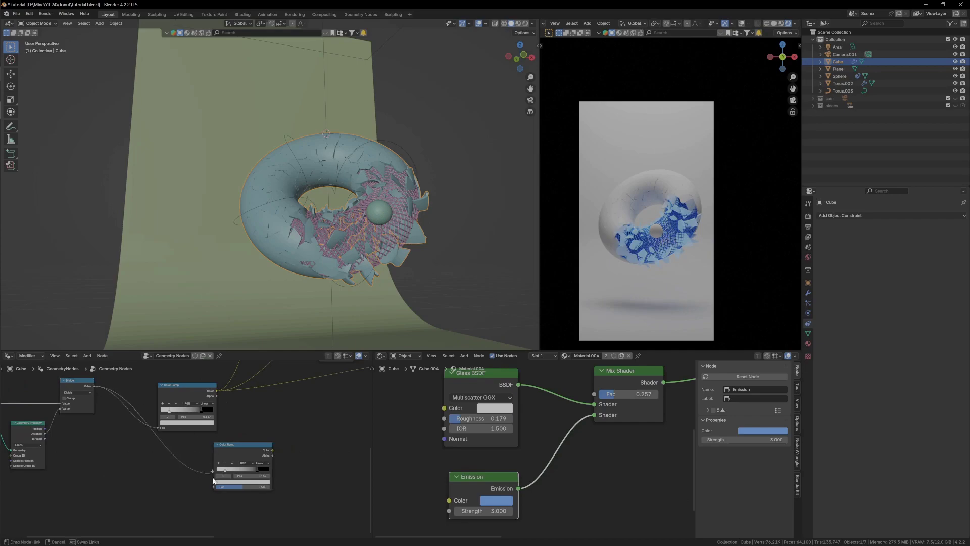
{"action": "scroll", "coordinate": [240, 452], "scroll_direction": "down", "scroll_amount": 2}
Reposition the duplicate Color Ramp and connect its Color output to the downstream attribute input in place of the original's.
{"action": "left_click_drag", "start_coordinate": [240, 450], "coordinate": [280, 435]}
{"action": "middle_click_drag", "start_coordinate": [349, 428], "coordinate": [208, 462]}
{"action": "left_click_drag", "start_coordinate": [167, 466], "coordinate": [305, 397]}
Set the original Color Ramp's black stop to position 0.774.
{"action": "scroll", "coordinate": [241, 468], "scroll_direction": "up", "scroll_amount": 3}
{"action": "middle_click_drag", "start_coordinate": [180, 505], "coordinate": [283, 446]}
{"action": "scroll", "coordinate": [198, 457], "scroll_direction": "up", "scroll_amount": 5}
{"action": "scroll", "coordinate": [284, 444], "scroll_direction": "up", "scroll_amount": 6}
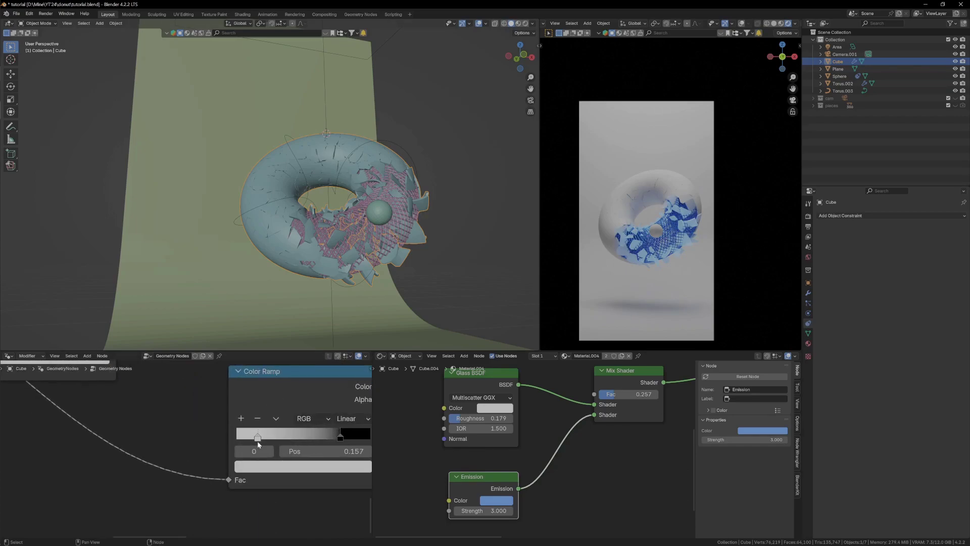
{"action": "scroll", "coordinate": [207, 461], "scroll_direction": "down", "scroll_amount": 5}
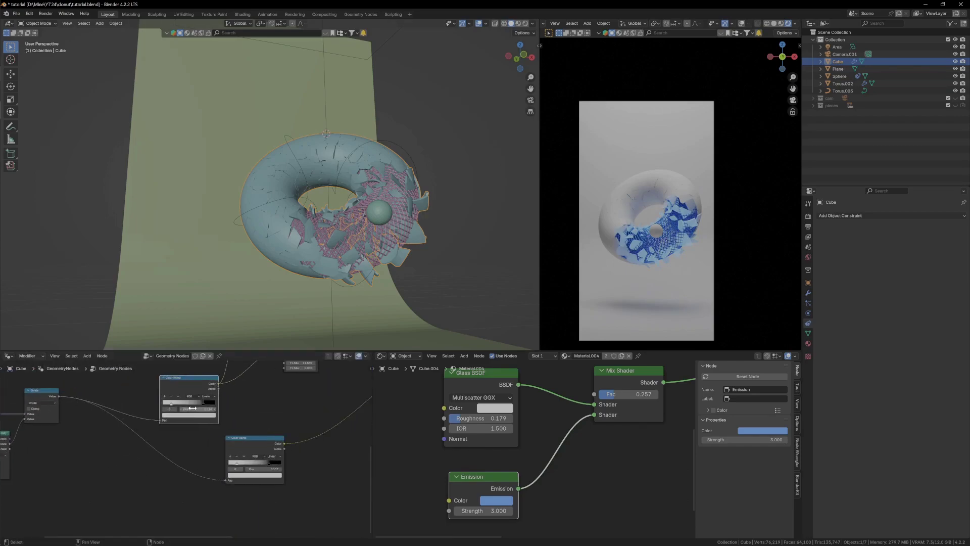
{"action": "left_click_drag", "start_coordinate": [204, 403], "coordinate": [205, 407]}
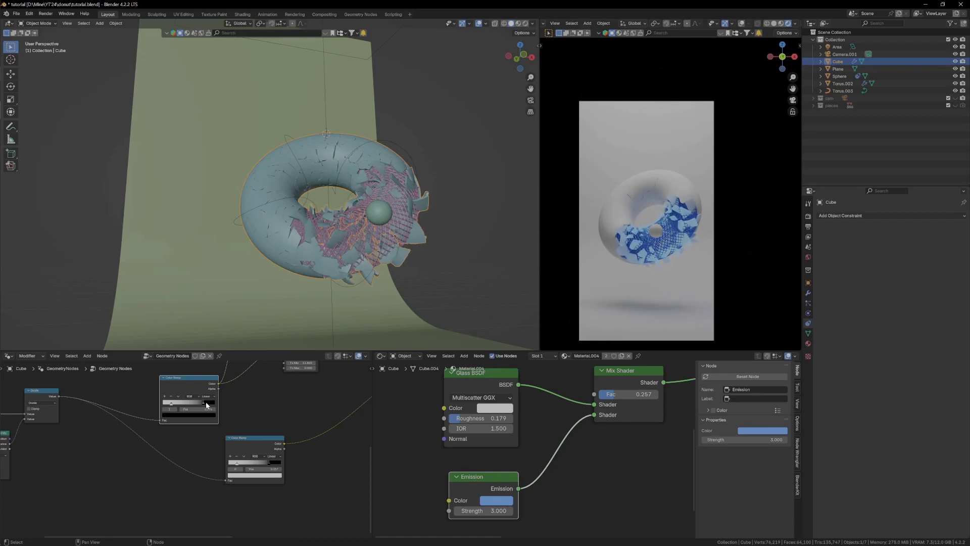
Set the duplicate Color Ramp's black stop to 0.598 and its light stop to 0.118.
{"action": "scroll", "coordinate": [257, 457], "scroll_direction": "up", "scroll_amount": 2}
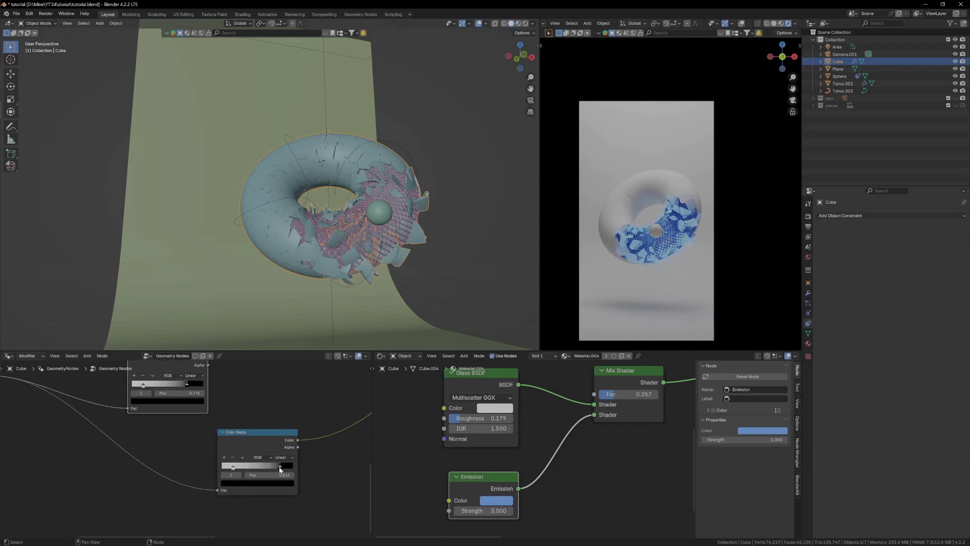
{"action": "scroll", "coordinate": [254, 468], "scroll_direction": "up", "scroll_amount": 2}
{"action": "mouse_move", "coordinate": [225, 465]}
{"action": "left_mouse_down"}
{"action": "mouse_move", "coordinate": [211, 466]}
{"action": "mouse_move", "coordinate": [224, 467]}
{"action": "left_mouse_up"}
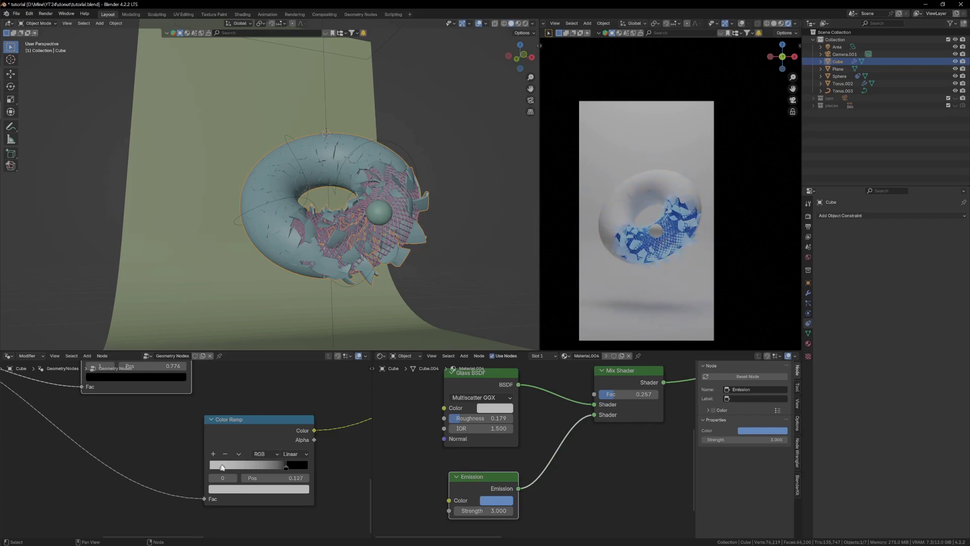
{"action": "scroll", "coordinate": [632, 248], "scroll_direction": "up", "scroll_amount": 5}
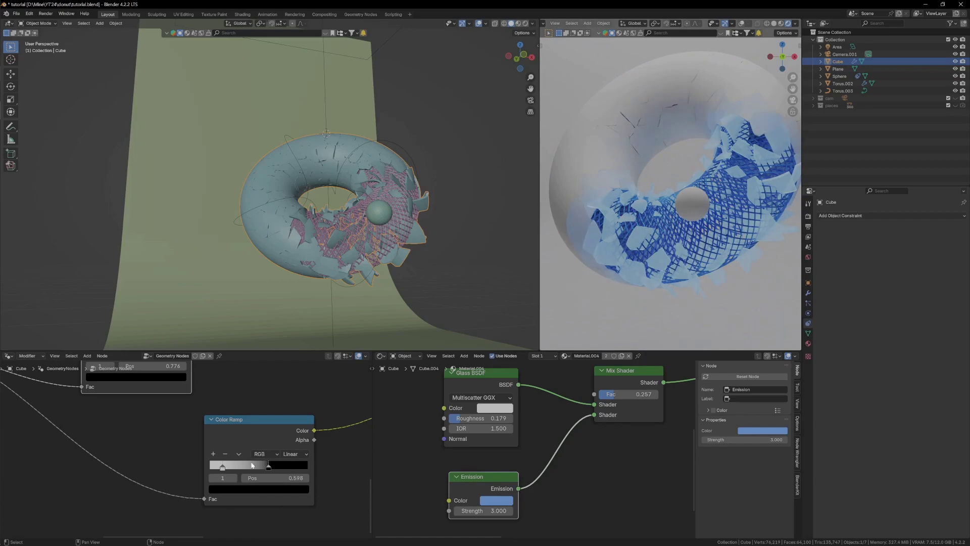
{"action": "left_click_drag", "start_coordinate": [226, 467], "coordinate": [225, 468]}
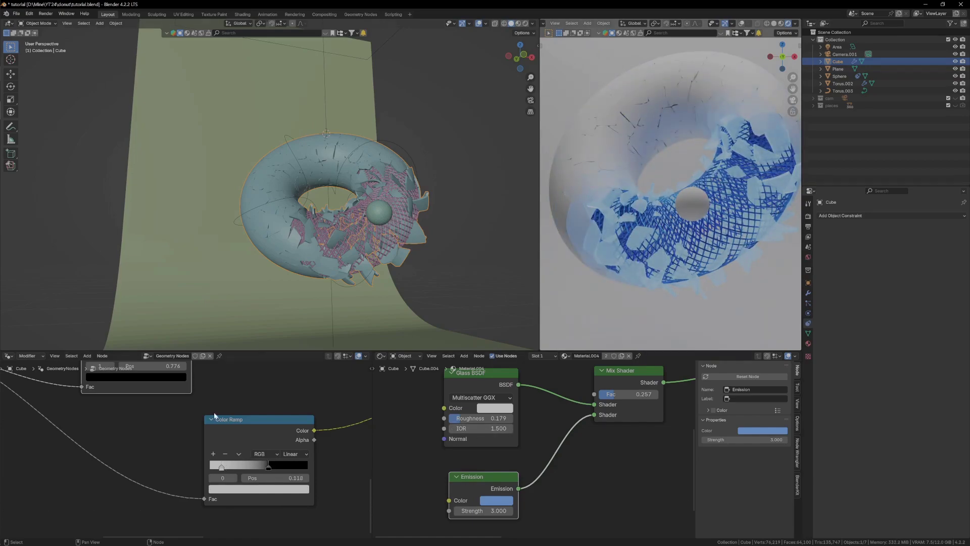
Set the original Color Ramp's light stop to position 0.166.
{"action": "scroll", "coordinate": [189, 426], "scroll_direction": "up", "scroll_amount": 1}
{"action": "middle_click_drag", "start_coordinate": [189, 425], "coordinate": [241, 464]}
{"action": "mouse_move", "coordinate": [150, 388]}
{"action": "left_mouse_down"}
{"action": "mouse_move", "coordinate": [162, 388]}
{"action": "mouse_move", "coordinate": [153, 390]}
{"action": "left_mouse_up"}
Select the sphere and set its Follow Path offset factor to 0.
{"action": "scroll", "coordinate": [692, 218], "scroll_direction": "down", "scroll_amount": 3}
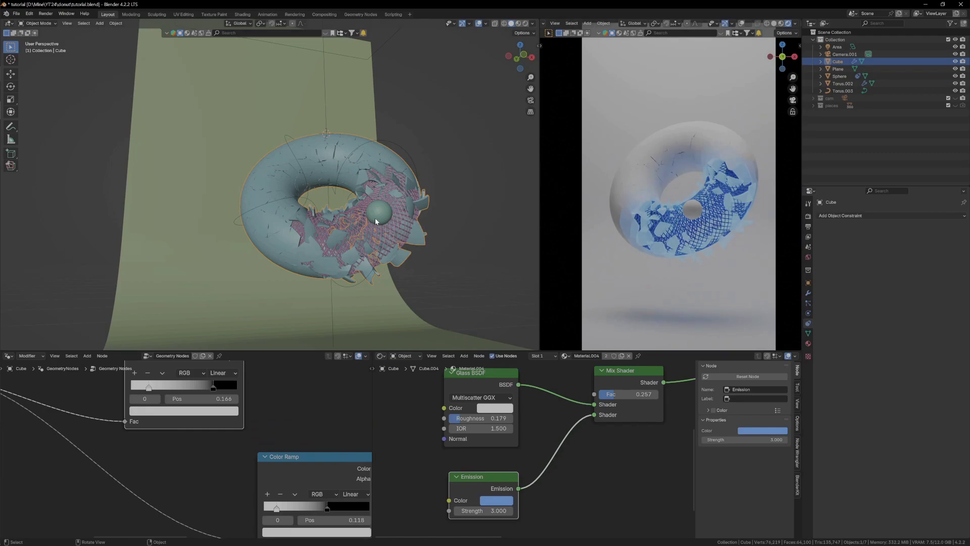
{"action": "left_click", "coordinate": [375, 217]}
{"action": "left_click_drag", "start_coordinate": [926, 247], "coordinate": [876, 248]}
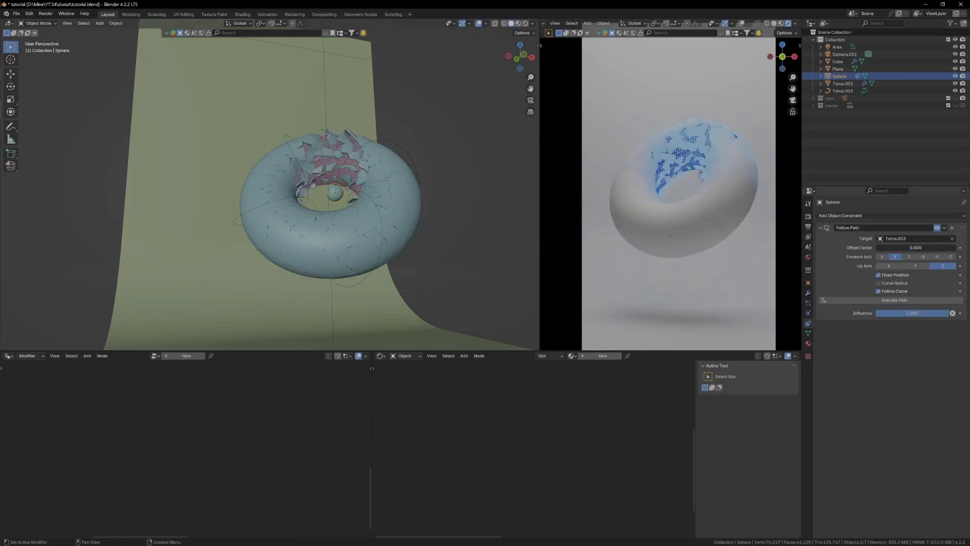
Turn the geometry node area into a Timeline and keyframe the sphere's offset factor of 0 at frame 1.
{"action": "left_click", "coordinate": [31, 356]}
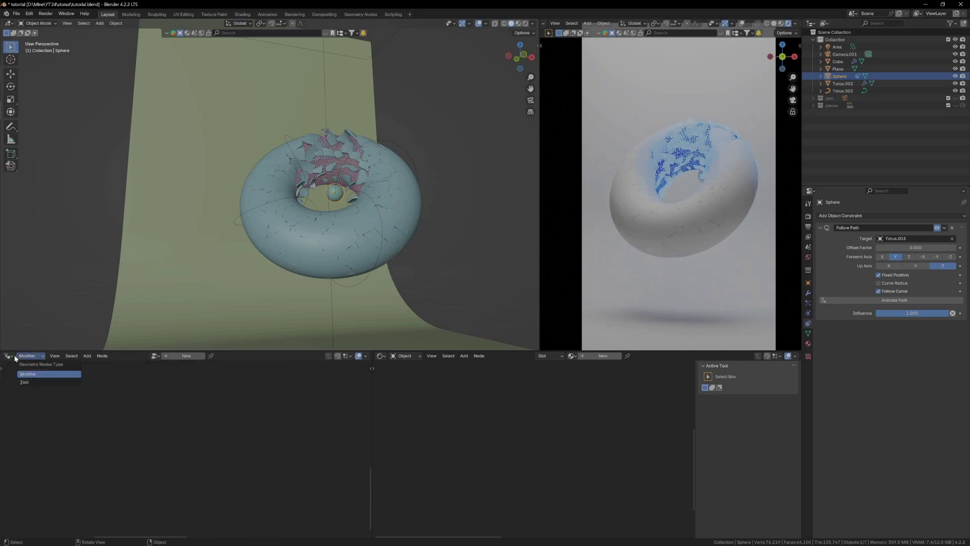
{"action": "left_click", "coordinate": [9, 355]}
{"action": "left_click", "coordinate": [88, 386]}
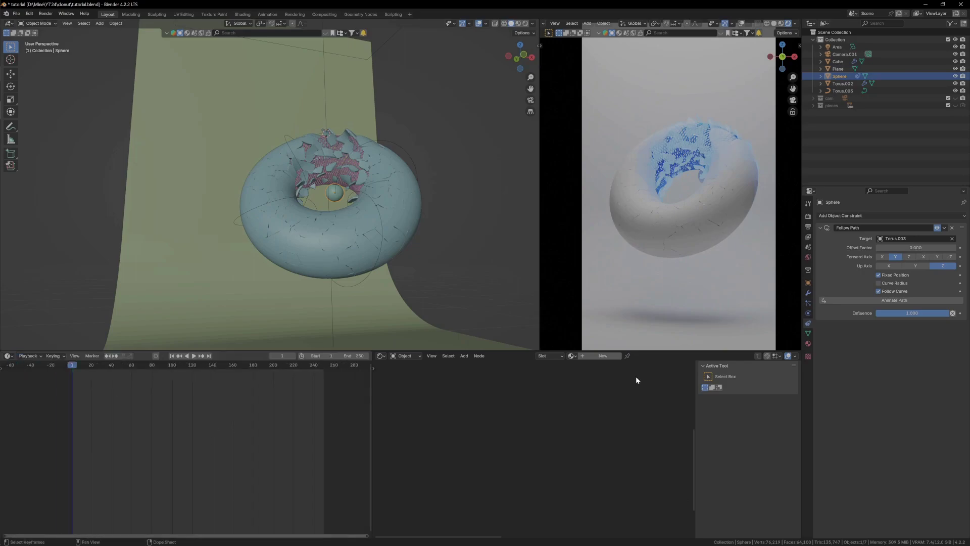
{"action": "left_click", "coordinate": [961, 248]}
{"action": "middle_click_drag", "start_coordinate": [241, 439], "coordinate": [199, 447]}
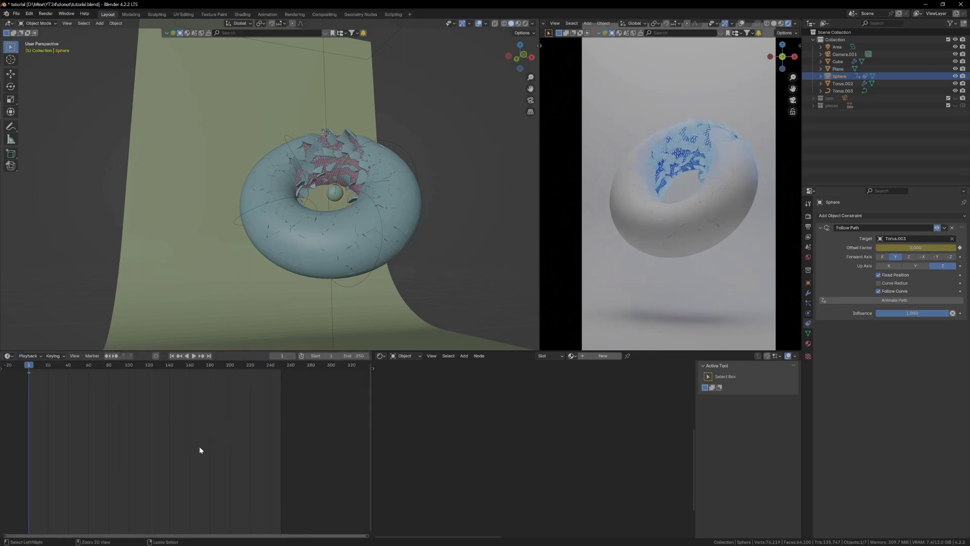
Extend the scene's end frame to 255 and keyframe the sphere's offset factor at 1 on frame 255.
{"action": "key", "text": "ctrl+t"}
{"action": "mouse_move", "coordinate": [352, 356]}
{"action": "left_mouse_down"}
{"action": "mouse_move", "coordinate": [372, 356]}
{"action": "mouse_move", "coordinate": [360, 356]}
{"action": "left_mouse_up"}
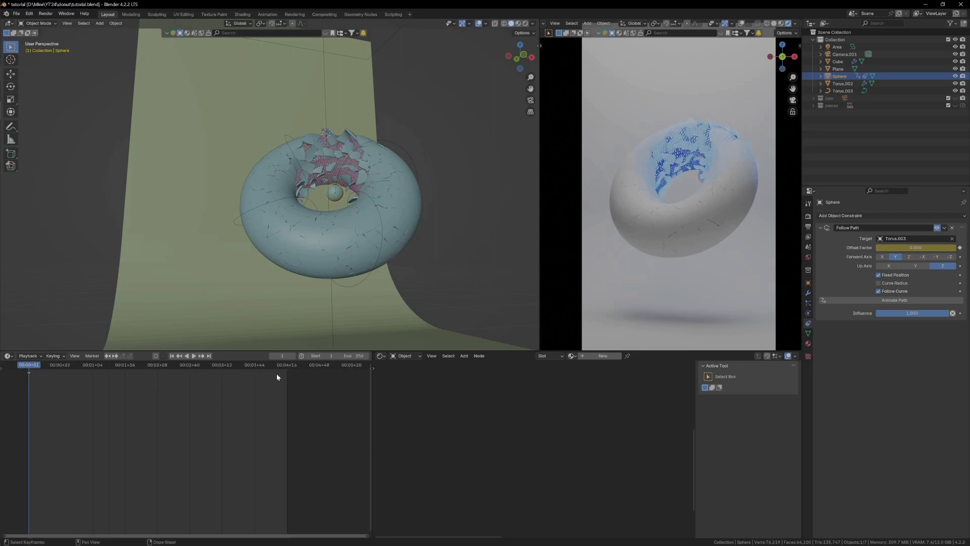
{"action": "left_click_drag", "start_coordinate": [286, 368], "coordinate": [286, 370]}
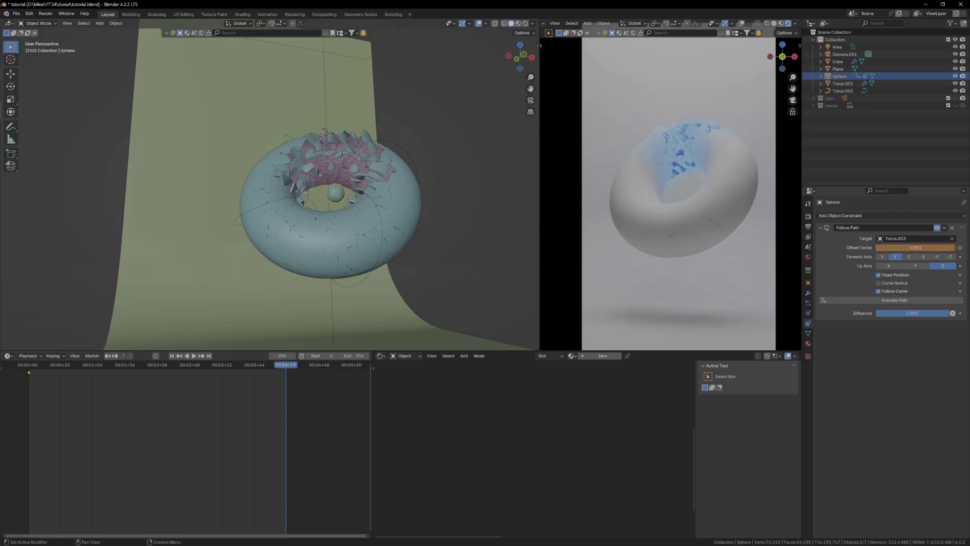
{"action": "left_click", "coordinate": [960, 247]}
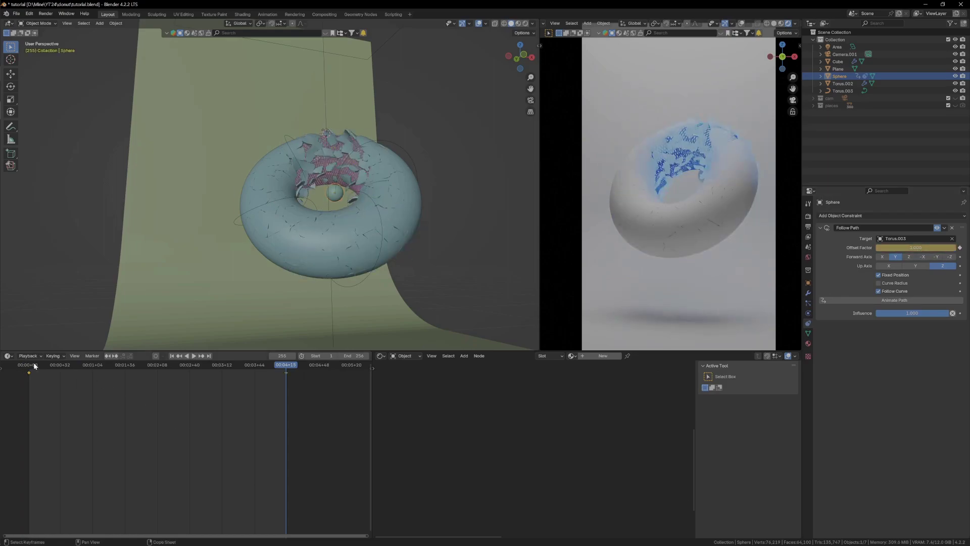
Set the interpolation of the offset keyframes to Linear and play the animation from the start.
{"action": "left_click_drag", "start_coordinate": [35, 366], "coordinate": [28, 365]}
{"action": "right_click", "coordinate": [257, 420]}
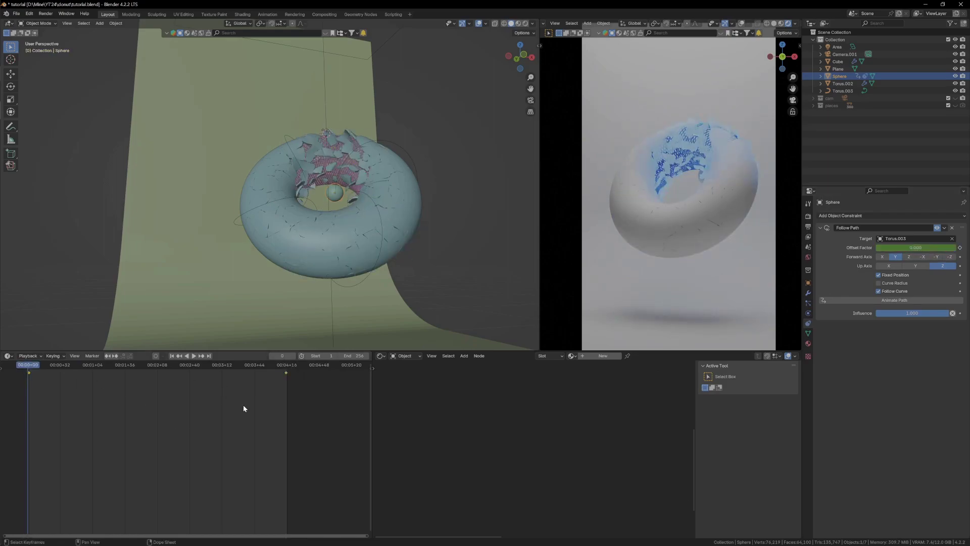
{"action": "key", "text": "t"}
{"action": "left_click", "coordinate": [101, 425]}
{"action": "key", "text": "space"}
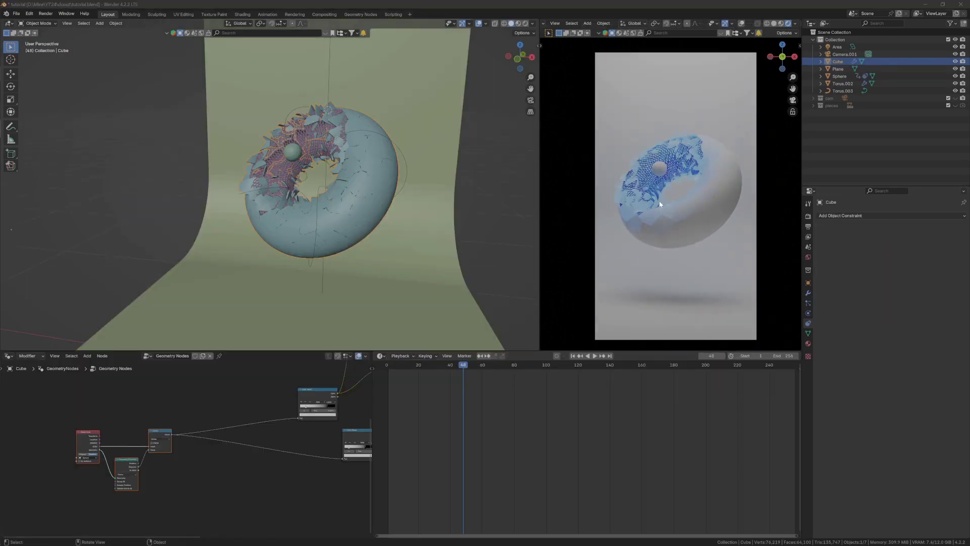
Duplicate the path-following sphere in place.
{"action": "scroll", "coordinate": [659, 204], "scroll_direction": "up", "scroll_amount": 1}
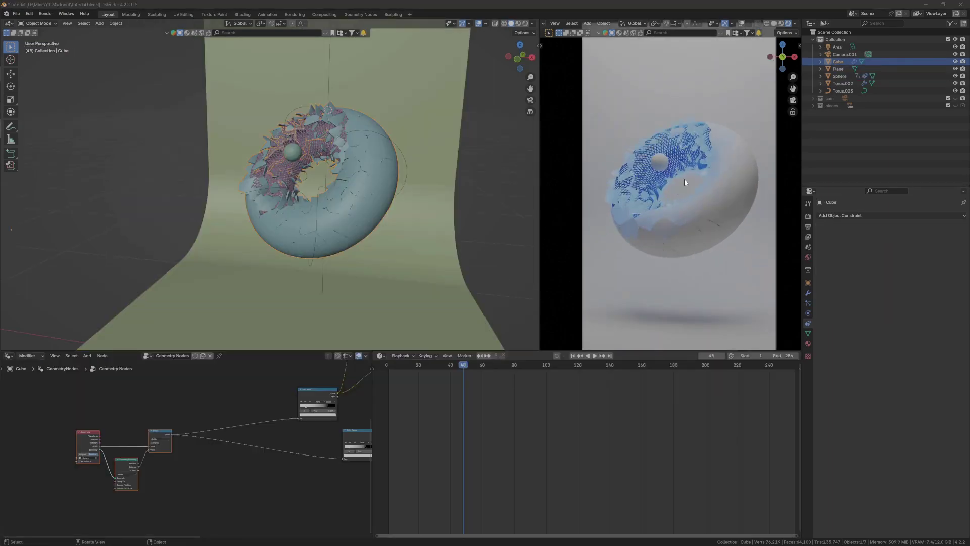
{"action": "scroll", "coordinate": [325, 168], "scroll_direction": "up", "scroll_amount": 3}
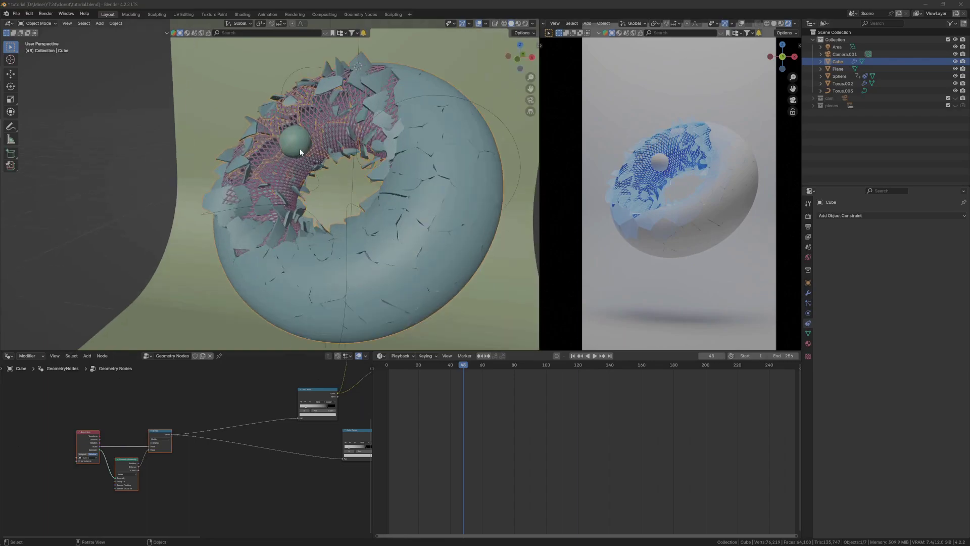
{"action": "left_click", "coordinate": [290, 141]}
{"action": "middle_click_drag", "start_coordinate": [298, 147], "coordinate": [319, 145]}
{"action": "key", "text": "shift+d"}
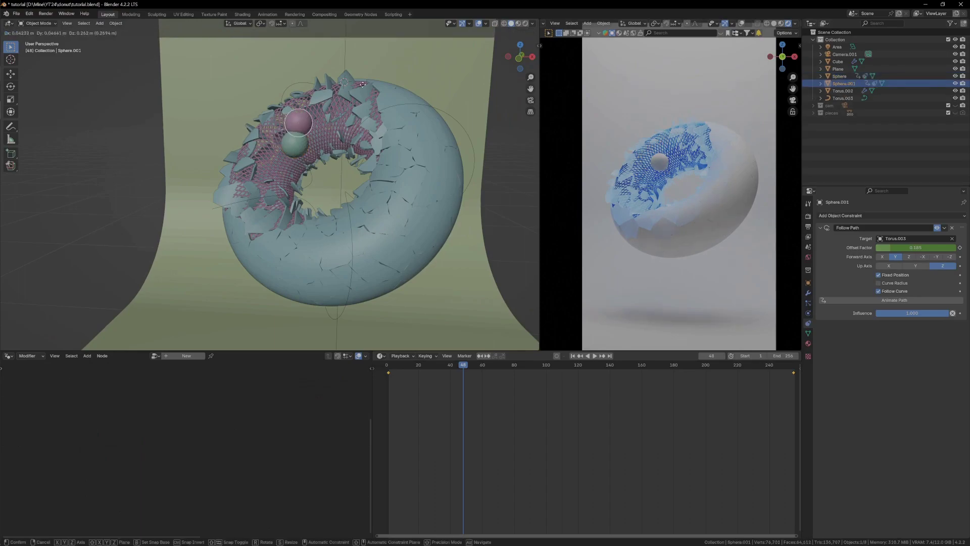
{"action": "key", "text": "Escape"}
Switch the timeline to the Graph Editor and lower the duplicate sphere's offset factor curve by about 0.043.
{"action": "left_click", "coordinate": [380, 357]}
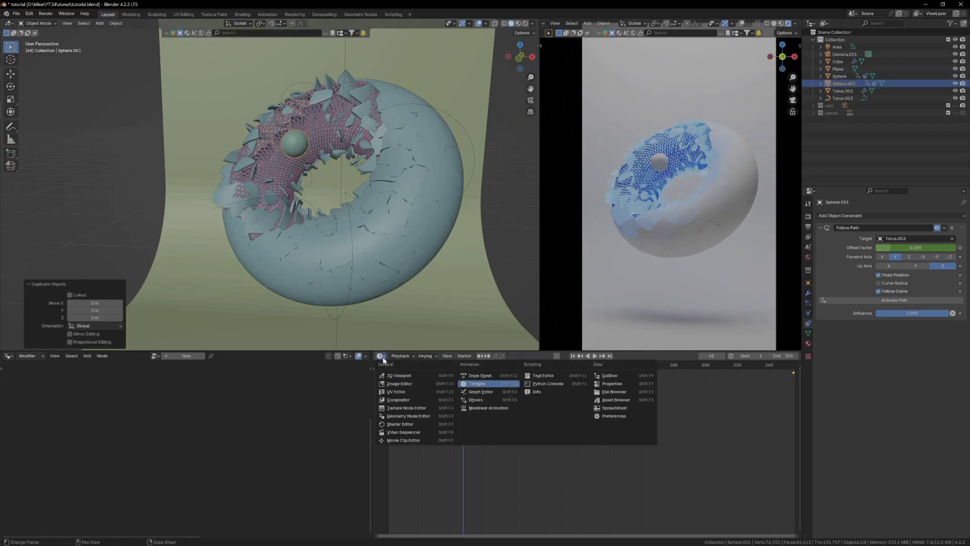
{"action": "left_click", "coordinate": [480, 392]}
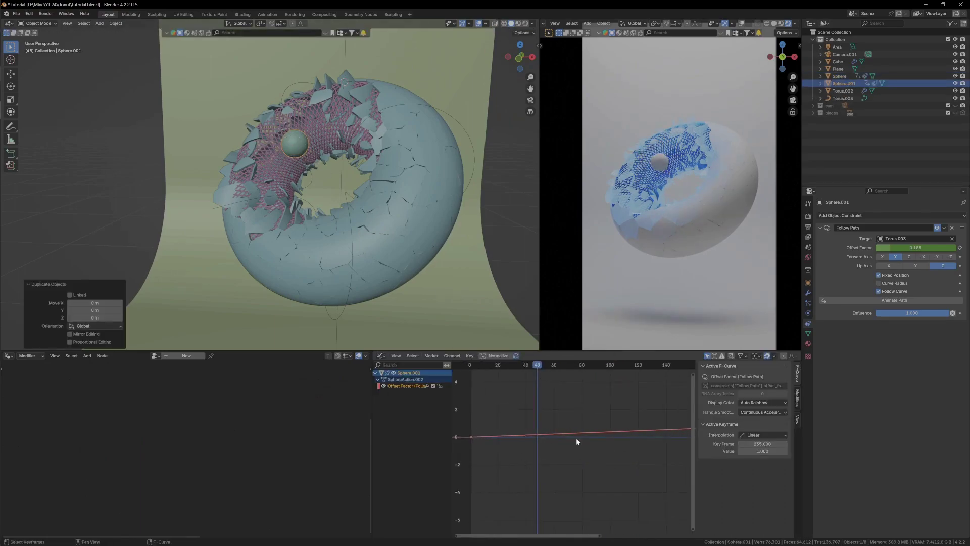
{"action": "scroll", "coordinate": [576, 437], "scroll_direction": "up", "scroll_amount": 3}
{"action": "key", "text": "g"}
{"action": "key", "text": "y"}
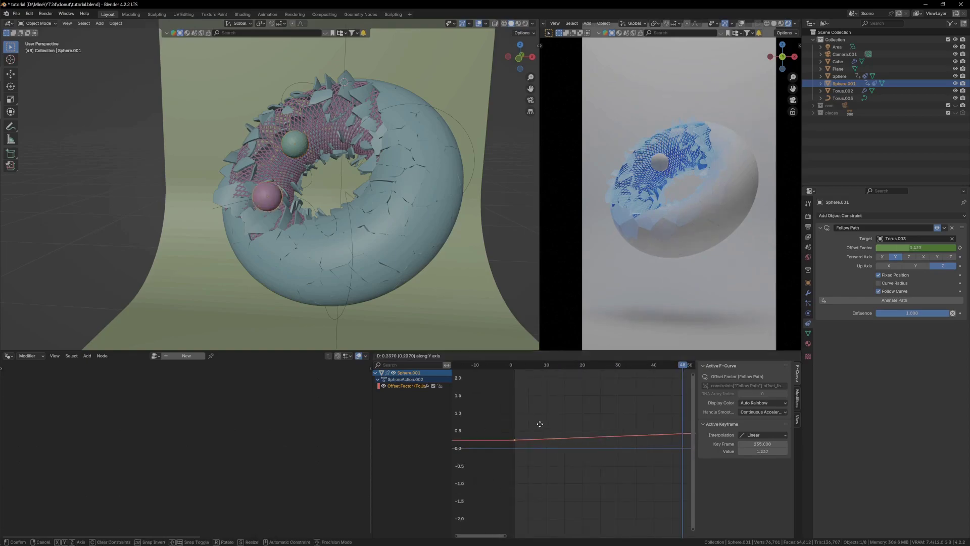
{"action": "mouse_move", "coordinate": [550, 504]}
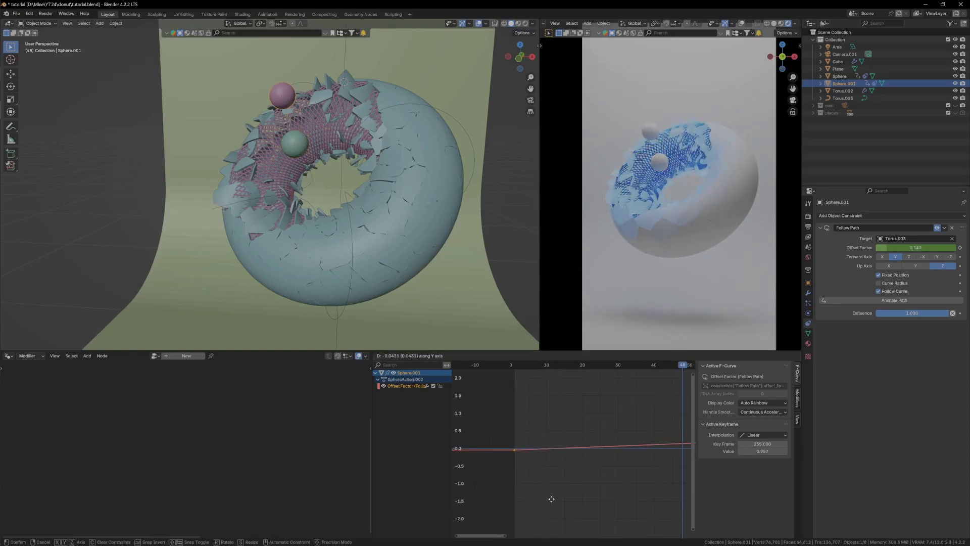
{"action": "left_click", "coordinate": [552, 499]}
Play the animation and inspect the spacing between the two spheres moving along the torus.
{"action": "middle_click_drag", "start_coordinate": [275, 101], "coordinate": [290, 96]}
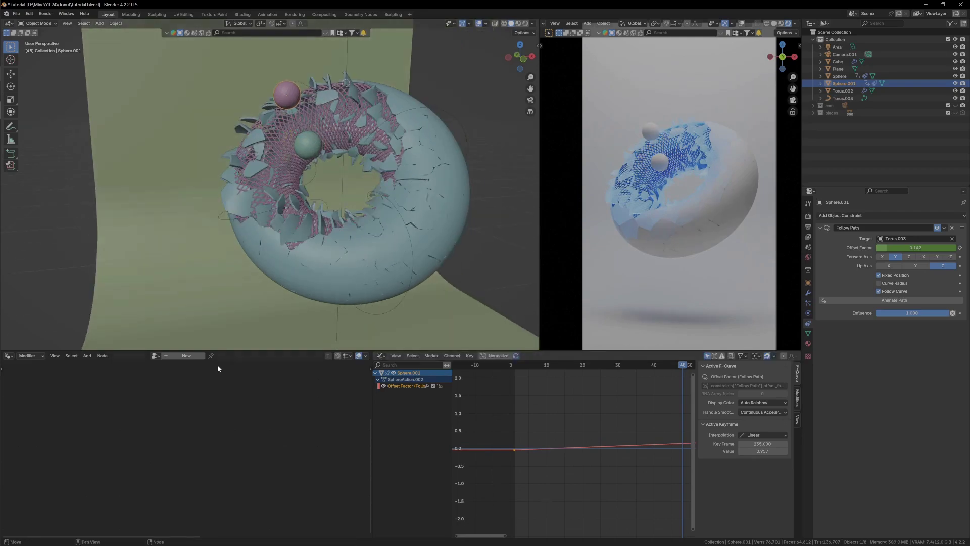
{"action": "key", "text": "space"}
{"action": "scroll", "coordinate": [578, 429], "scroll_direction": "down", "scroll_amount": 2}
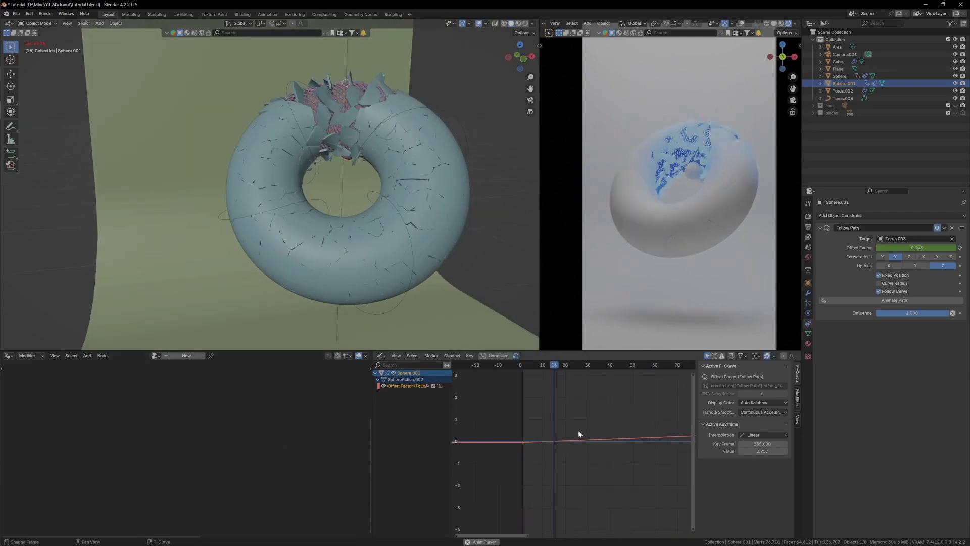
{"action": "key", "text": "space"}
{"action": "middle_click_drag", "start_coordinate": [343, 160], "coordinate": [268, 148]}
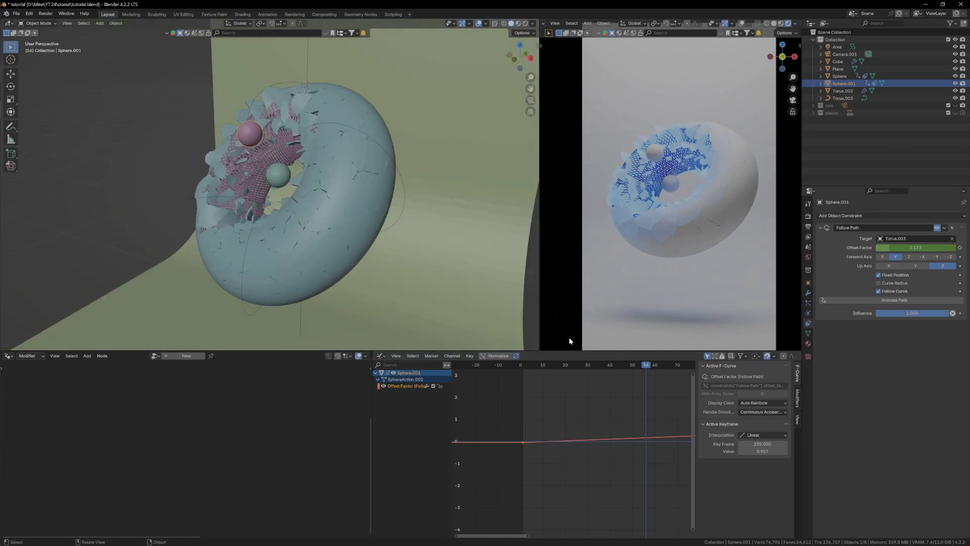
Add a Math node set to Add and insert it after the Divide node in the cube's geometry nodes.
{"action": "left_click_drag", "start_coordinate": [561, 365], "coordinate": [623, 365]}
{"action": "left_click", "coordinate": [9, 355]}
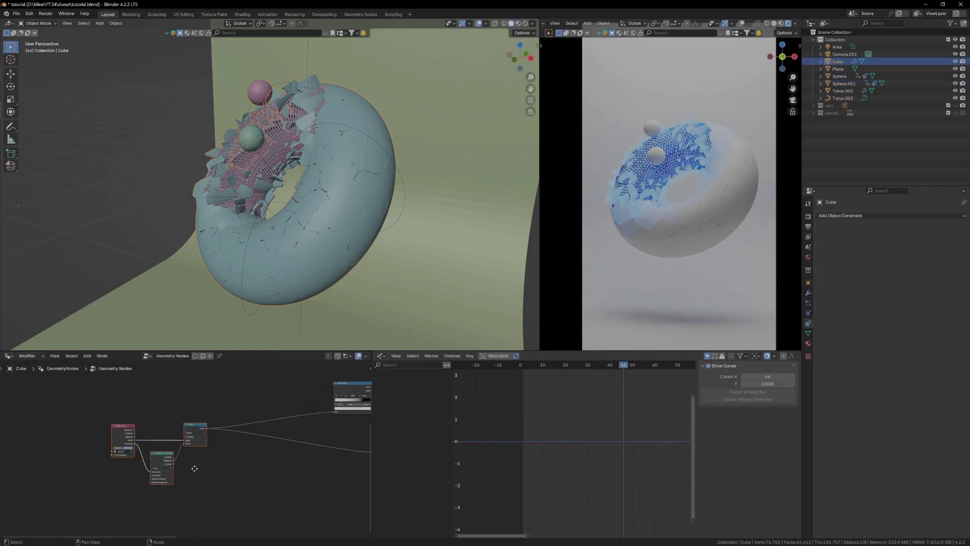
{"action": "middle_click_drag", "start_coordinate": [195, 468], "coordinate": [178, 442]}
{"action": "scroll", "coordinate": [199, 457], "scroll_direction": "up", "scroll_amount": 3}
{"action": "left_click_drag", "start_coordinate": [199, 463], "coordinate": [31, 384]}
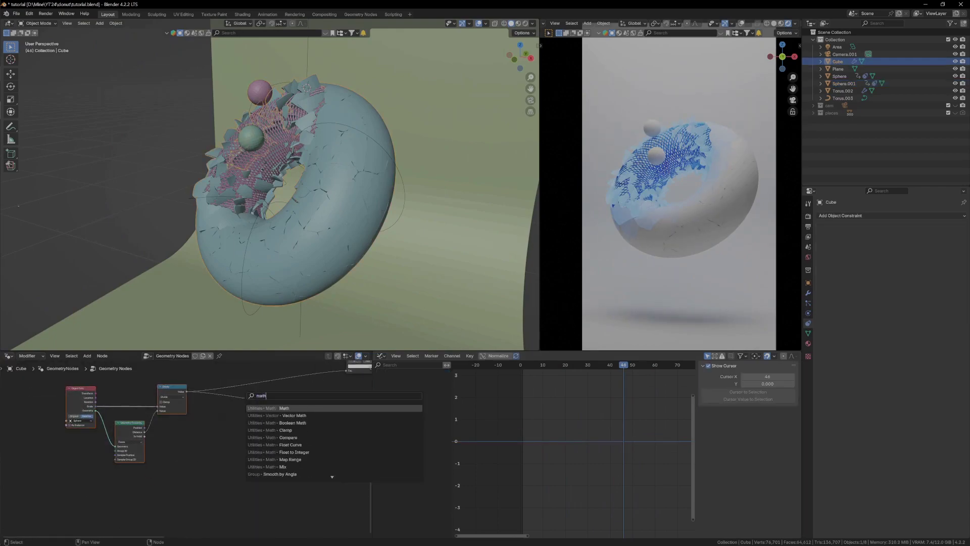
{"action": "key", "text": "Return"}
{"action": "left_click", "coordinate": [184, 444]}
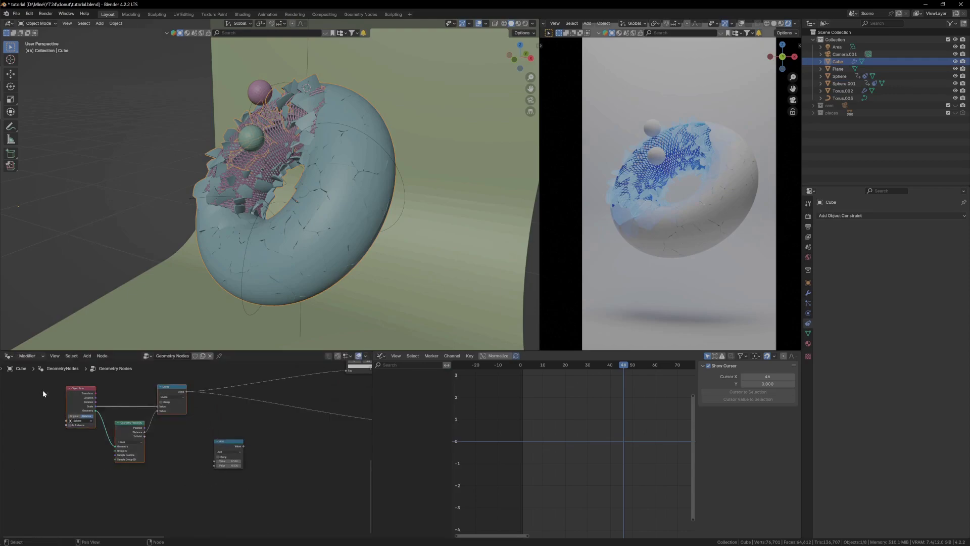
{"action": "left_click_drag", "start_coordinate": [130, 424], "coordinate": [37, 446]}
{"action": "left_click_drag", "start_coordinate": [226, 450], "coordinate": [171, 383]}
Connect the Add node's output to the factor of the second Color Ramp as well.
{"action": "scroll", "coordinate": [149, 418], "scroll_direction": "up", "scroll_amount": 4}
{"action": "middle_click_drag", "start_coordinate": [171, 383], "coordinate": [172, 391]}
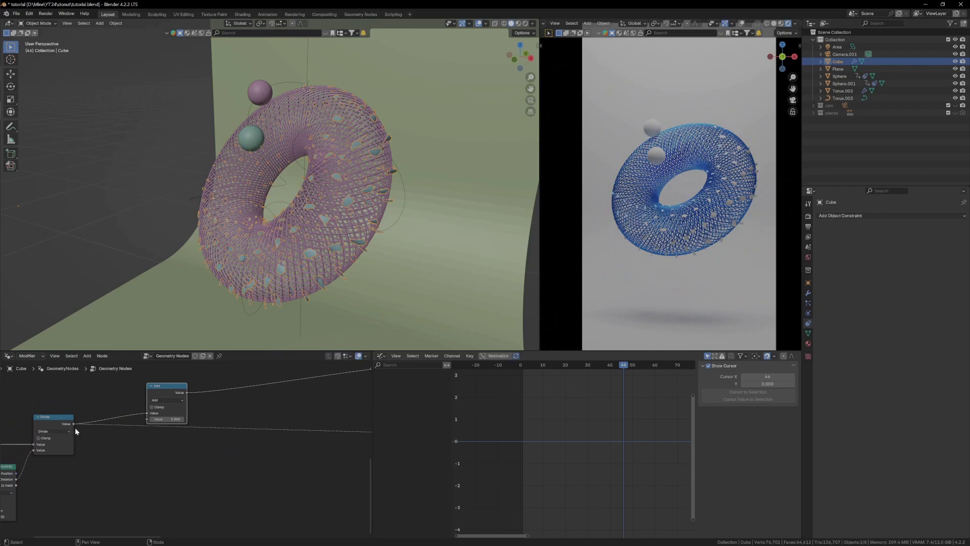
{"action": "scroll", "coordinate": [128, 447], "scroll_direction": "down", "scroll_amount": 3}
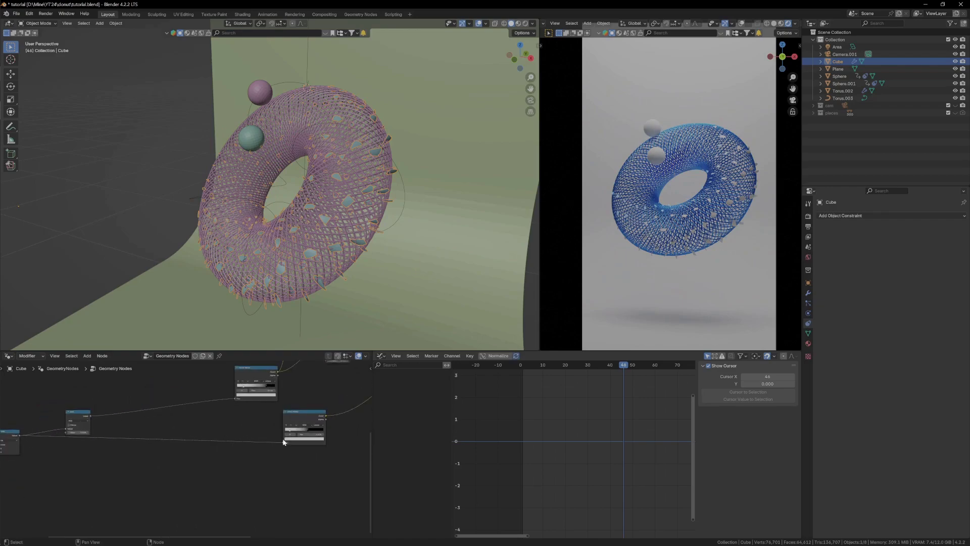
{"action": "left_click_drag", "start_coordinate": [283, 441], "coordinate": [317, 447]}
Duplicate the Object Info, Geometry Proximity and Divide nodes and place the copies below the originals.
{"action": "scroll", "coordinate": [90, 415], "scroll_direction": "up", "scroll_amount": 1}
{"action": "scroll", "coordinate": [23, 470], "scroll_direction": "up", "scroll_amount": 3}
{"action": "middle_click_drag", "start_coordinate": [23, 470], "coordinate": [256, 442]}
{"action": "left_click_drag", "start_coordinate": [220, 479], "coordinate": [81, 394]}
{"action": "middle_click_drag", "start_coordinate": [198, 445], "coordinate": [212, 398]}
{"action": "key", "text": "shift+d"}
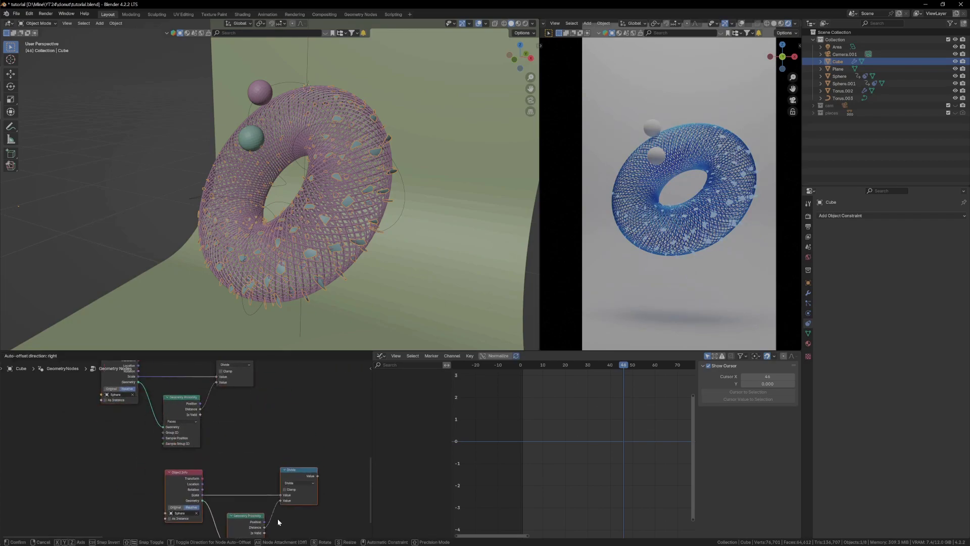
{"action": "middle_click_drag", "start_coordinate": [277, 518], "coordinate": [290, 502]}
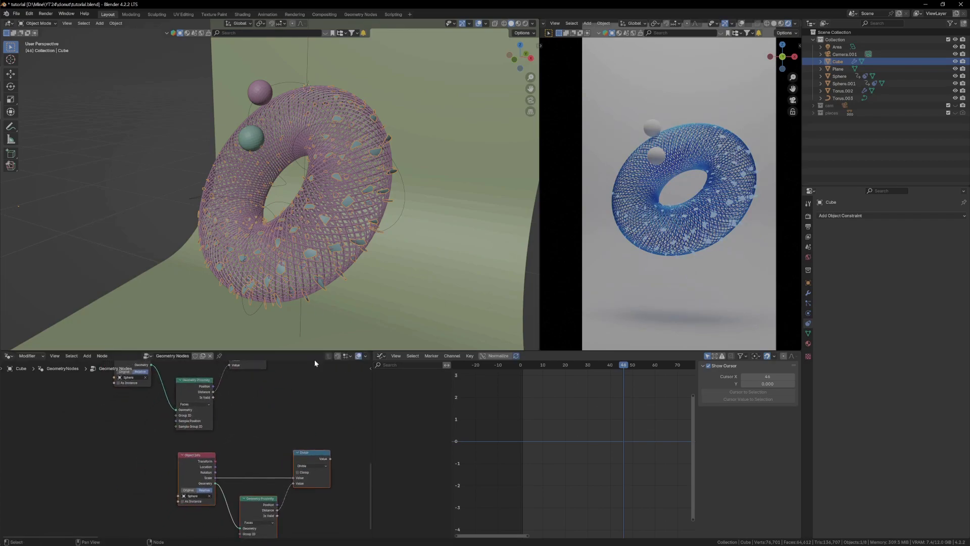
Set the duplicated Object Info node's object to Sphere.001 in the cube's node tree.
{"action": "left_click", "coordinate": [259, 133]}
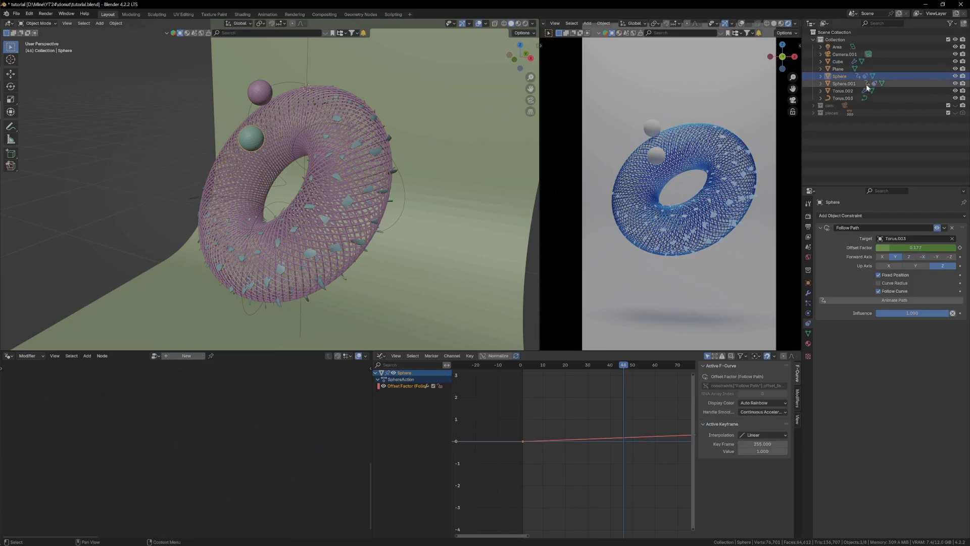
{"action": "left_click", "coordinate": [358, 147]}
{"action": "scroll", "coordinate": [194, 475], "scroll_direction": "down", "scroll_amount": 5}
{"action": "middle_click_drag", "start_coordinate": [229, 469], "coordinate": [224, 435]}
{"action": "scroll", "coordinate": [202, 457], "scroll_direction": "up", "scroll_amount": 8}
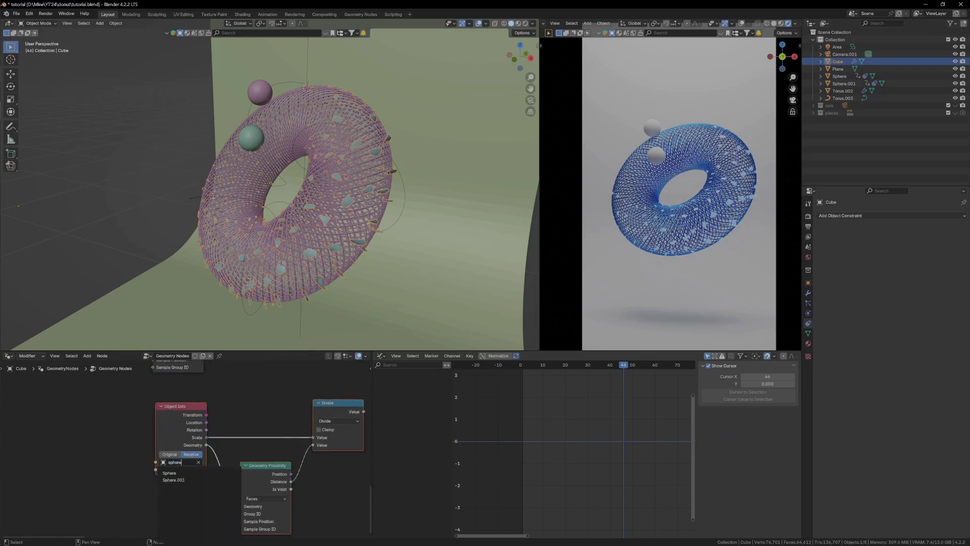
{"action": "scroll", "coordinate": [170, 492], "scroll_direction": "down", "scroll_amount": 8}
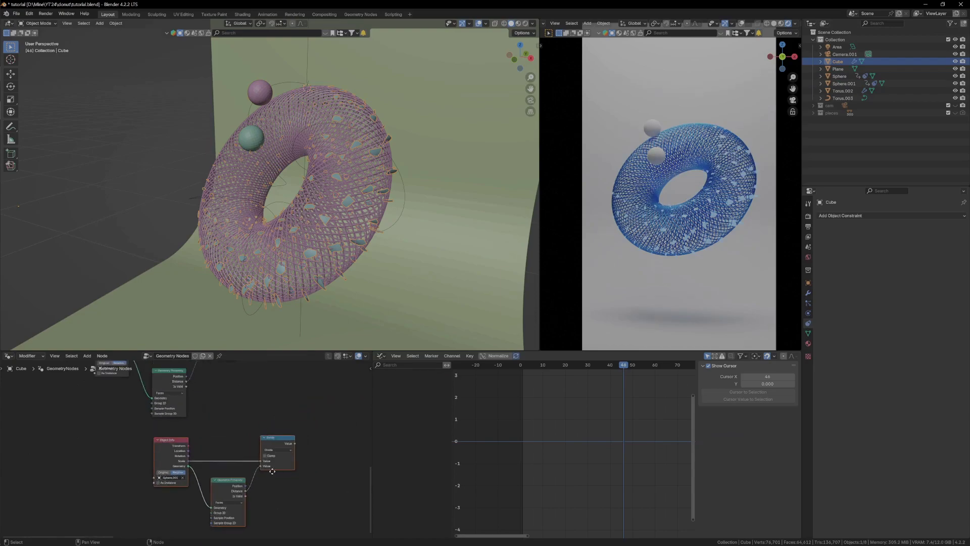
Move the duplicated nodes beneath the original group and connect the second Divide output to the Add node's second value.
{"action": "middle_click_drag", "start_coordinate": [257, 454], "coordinate": [176, 476]}
{"action": "scroll", "coordinate": [175, 477], "scroll_direction": "up", "scroll_amount": 3}
{"action": "key", "text": "g"}
{"action": "left_click", "coordinate": [164, 434]}
{"action": "middle_click_drag", "start_coordinate": [151, 418], "coordinate": [150, 476]}
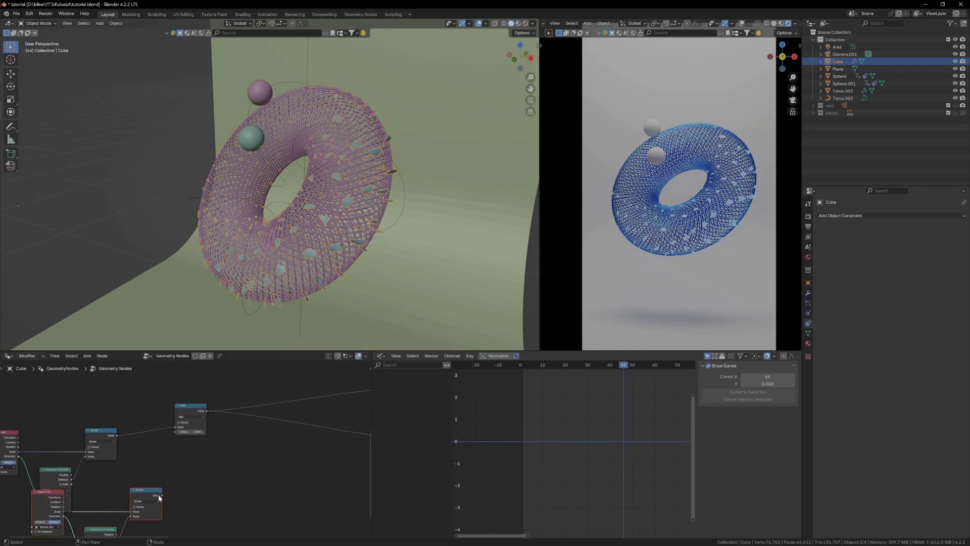
{"action": "left_click_drag", "start_coordinate": [176, 434], "coordinate": [175, 432]}
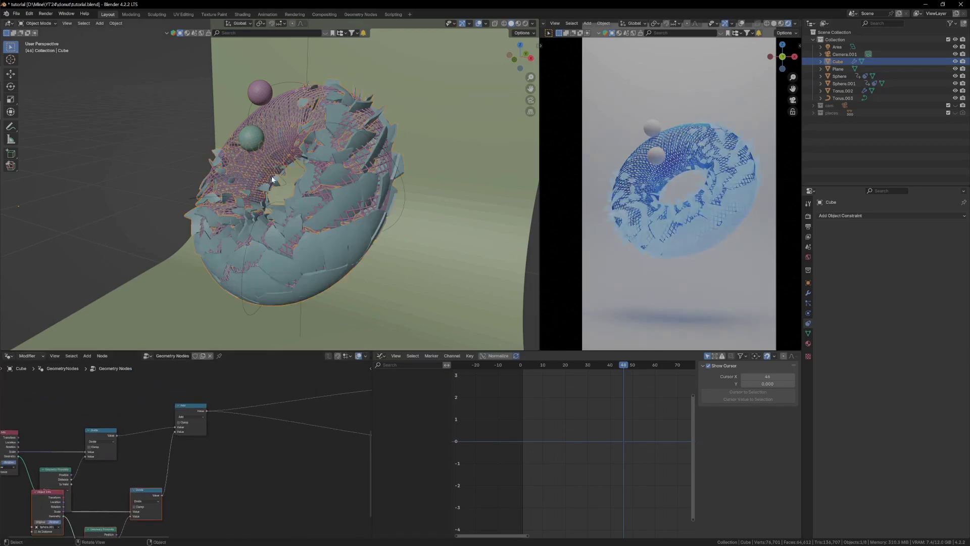
Move the light stop of the Color Ramp controlling the shell's blue glass blend to position 0.233.
{"action": "middle_click_drag", "start_coordinate": [272, 179], "coordinate": [287, 171]}
{"action": "middle_click_drag", "start_coordinate": [205, 231], "coordinate": [236, 226]}
{"action": "scroll", "coordinate": [274, 447], "scroll_direction": "down", "scroll_amount": 2}
{"action": "middle_click_drag", "start_coordinate": [274, 446], "coordinate": [90, 437]}
{"action": "scroll", "coordinate": [245, 441], "scroll_direction": "up", "scroll_amount": 1}
{"action": "scroll", "coordinate": [202, 416], "scroll_direction": "up", "scroll_amount": 5}
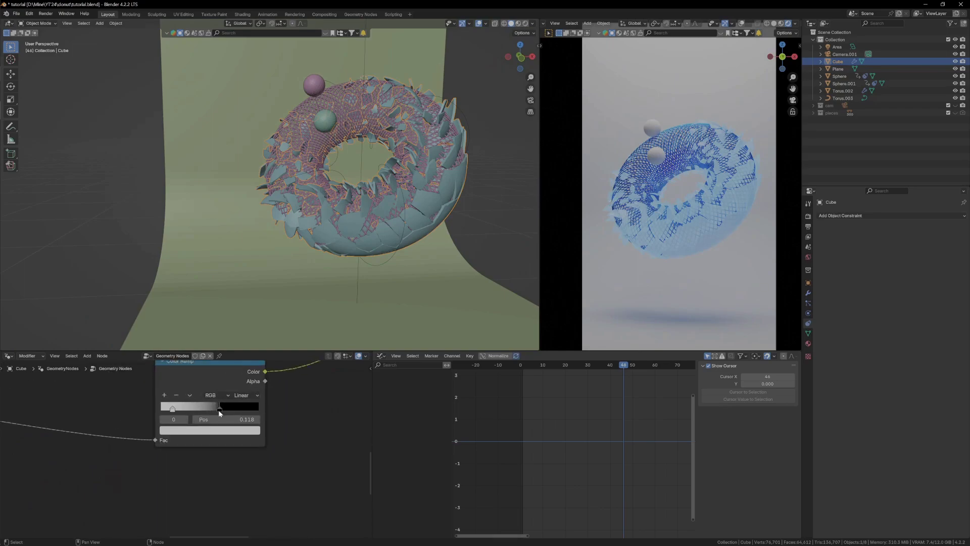
{"action": "left_click_drag", "start_coordinate": [219, 410], "coordinate": [187, 409]}
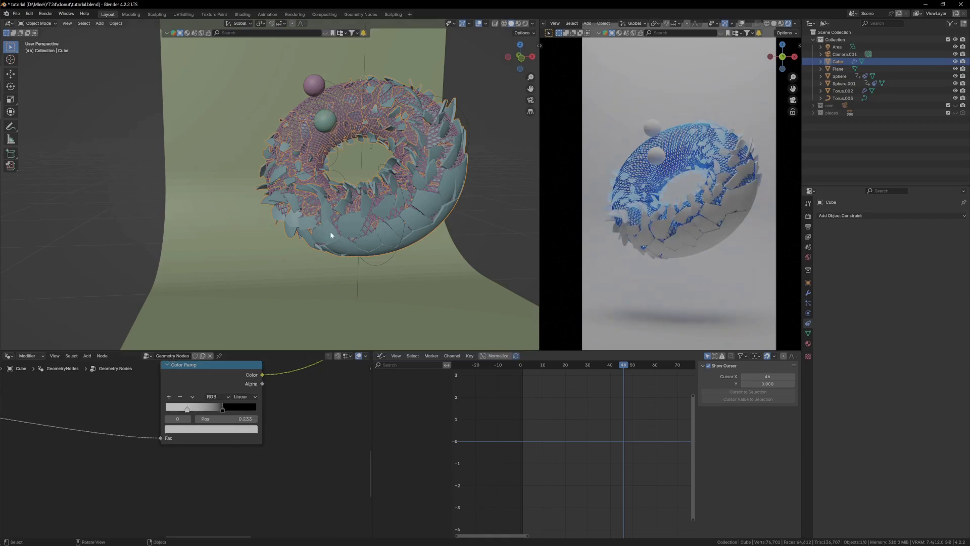
Play the animation and check how both spheres break open the torus shell.
{"action": "scroll", "coordinate": [226, 415], "scroll_direction": "down", "scroll_amount": 1}
{"action": "scroll", "coordinate": [331, 233], "scroll_direction": "down", "scroll_amount": 2}
{"action": "key", "text": "space"}
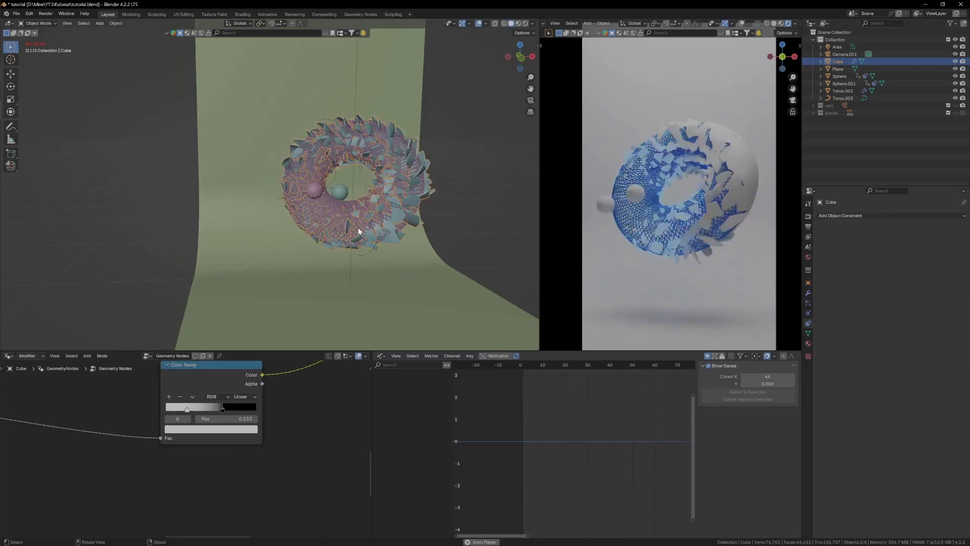
{"action": "key", "text": "space"}
{"action": "scroll", "coordinate": [392, 244], "scroll_direction": "down", "scroll_amount": 4}
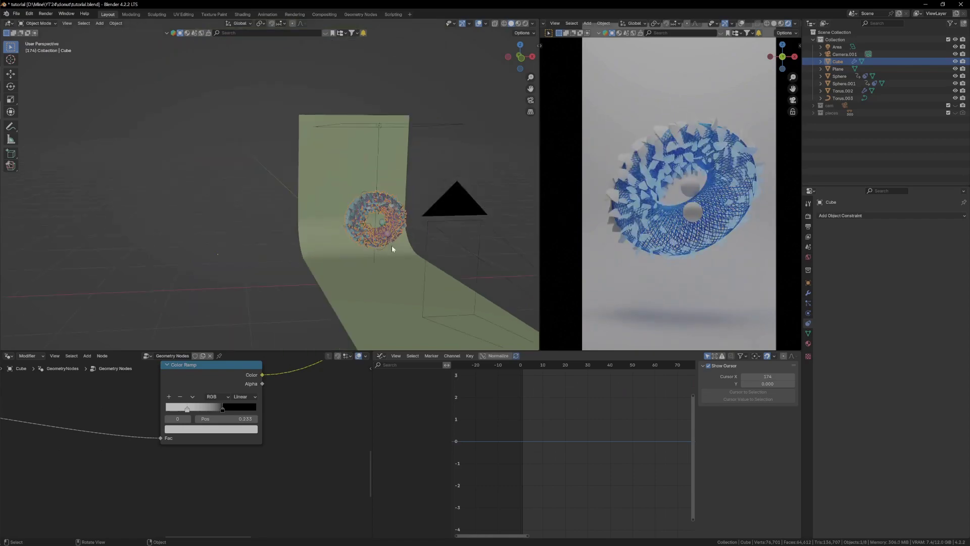
{"action": "scroll", "coordinate": [224, 446], "scroll_direction": "down", "scroll_amount": 8}
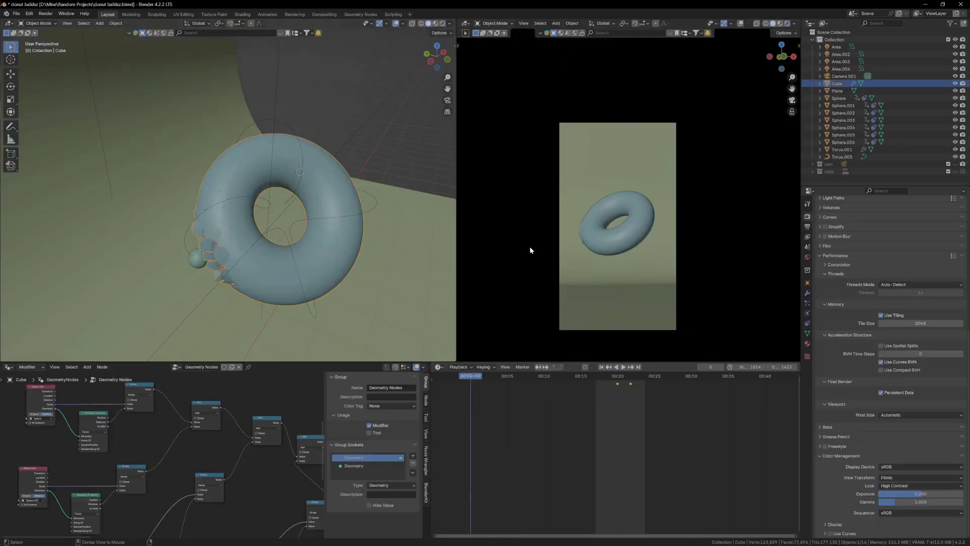
Examine the summed sphere-distance node groups in the finished donut project file and show its camera view in Rendered shading.
{"action": "middle_click_drag", "start_coordinate": [61, 435], "coordinate": [199, 431]}
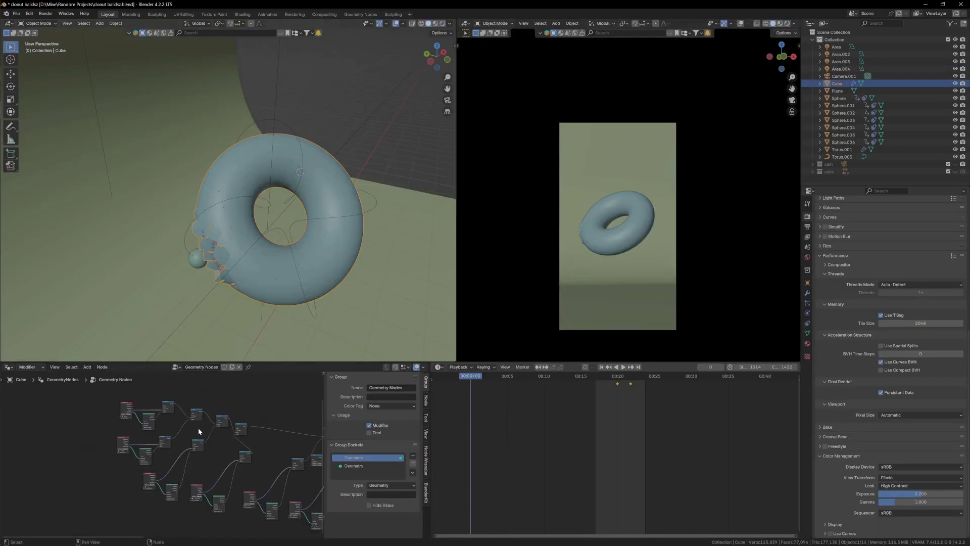
{"action": "left_click", "coordinate": [278, 359]}
{"action": "left_click", "coordinate": [270, 286]}
{"action": "middle_click_drag", "start_coordinate": [253, 449], "coordinate": [164, 505]}
{"action": "scroll", "coordinate": [192, 490], "scroll_direction": "up", "scroll_amount": 2}
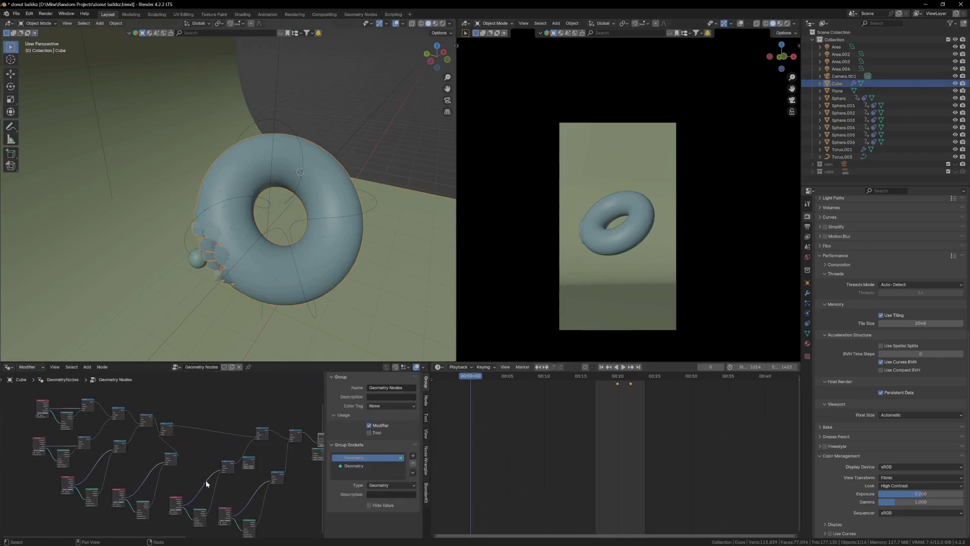
{"action": "left_click", "coordinate": [579, 165]}
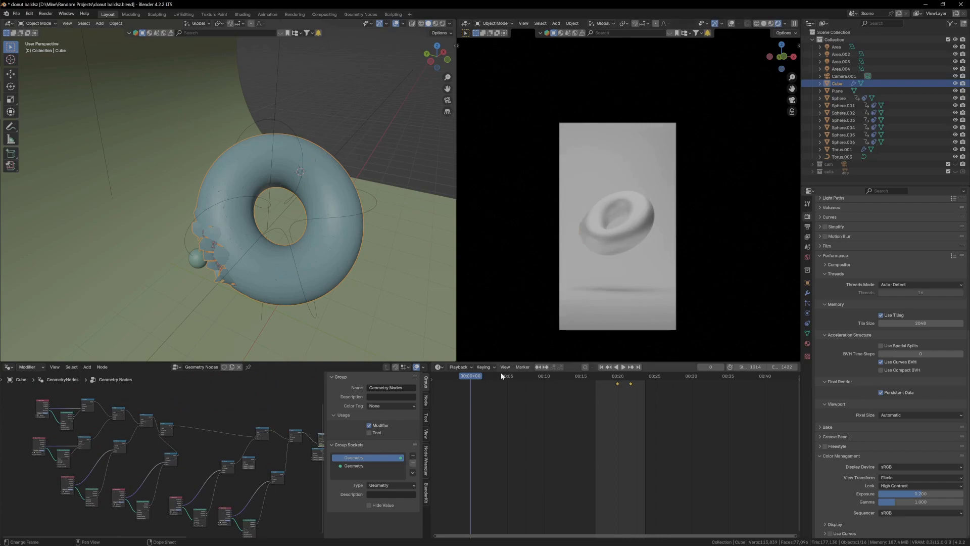